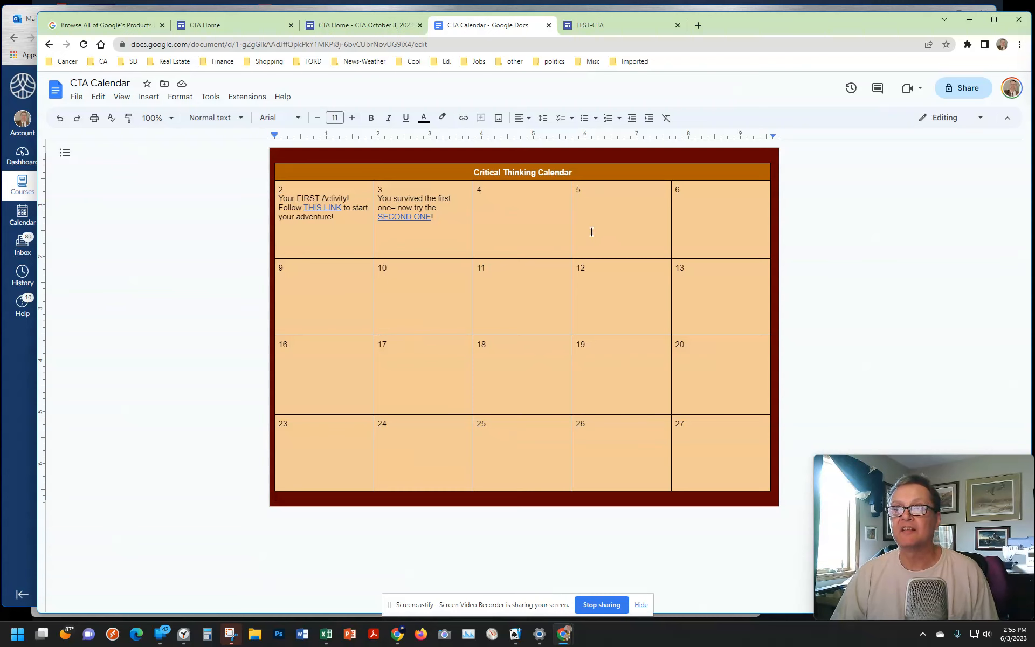
Step: Create a new blank Google Docs document in a separate browser tab
{"action": "left_click", "coordinate": [621, 27]}
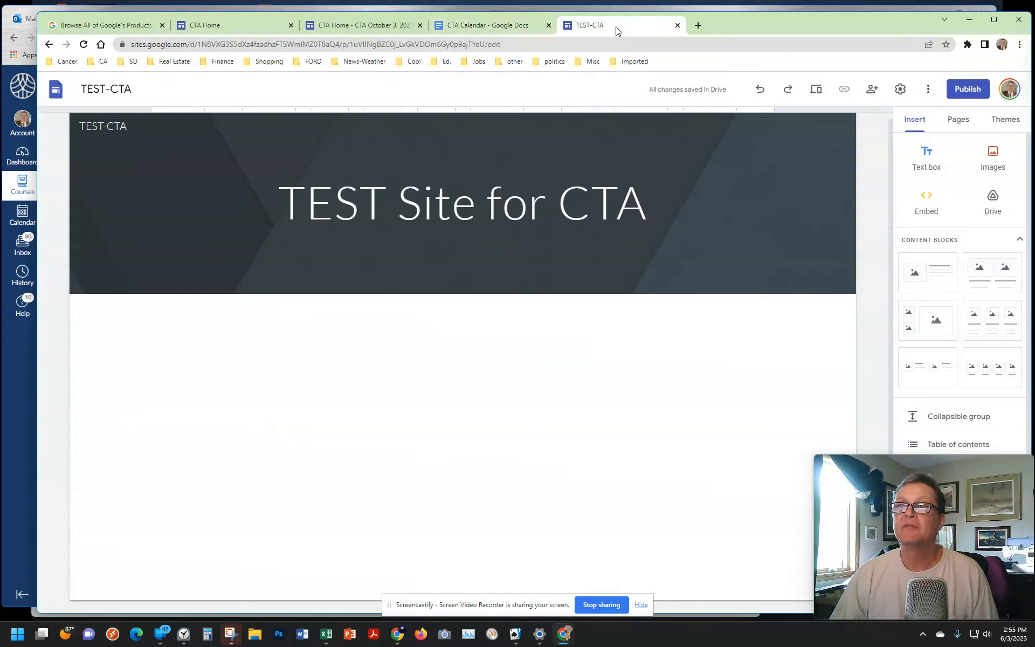
{"action": "left_click", "coordinate": [699, 25]}
{"action": "left_click", "coordinate": [987, 88]}
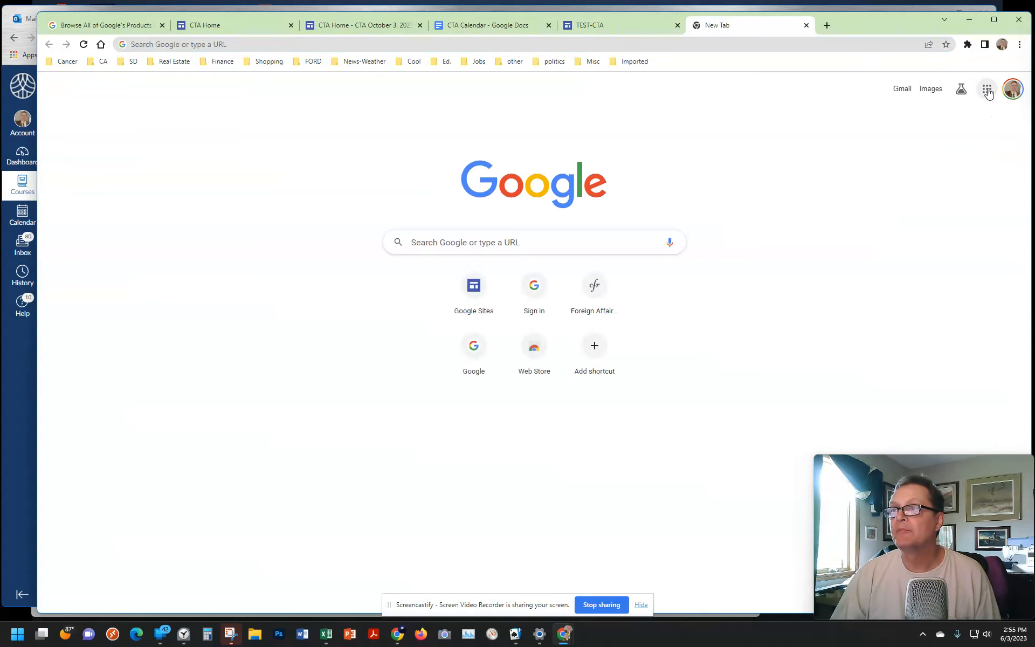
{"action": "scroll", "coordinate": [963, 243], "scroll_direction": "down", "scroll_amount": 7}
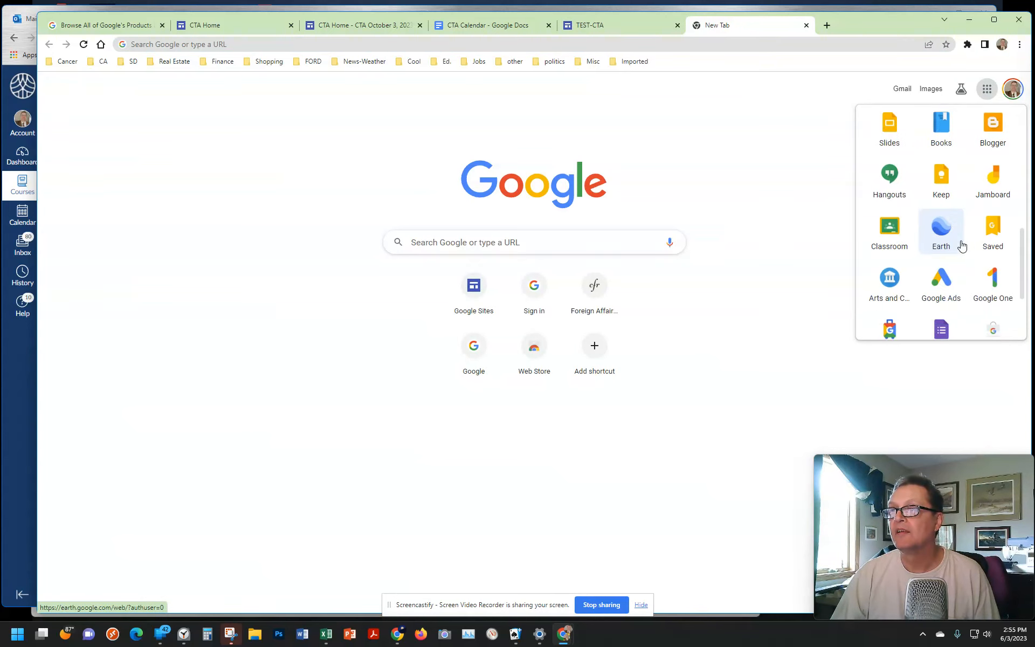
{"action": "scroll", "coordinate": [952, 216], "scroll_direction": "up", "scroll_amount": 2}
{"action": "left_click", "coordinate": [941, 183]}
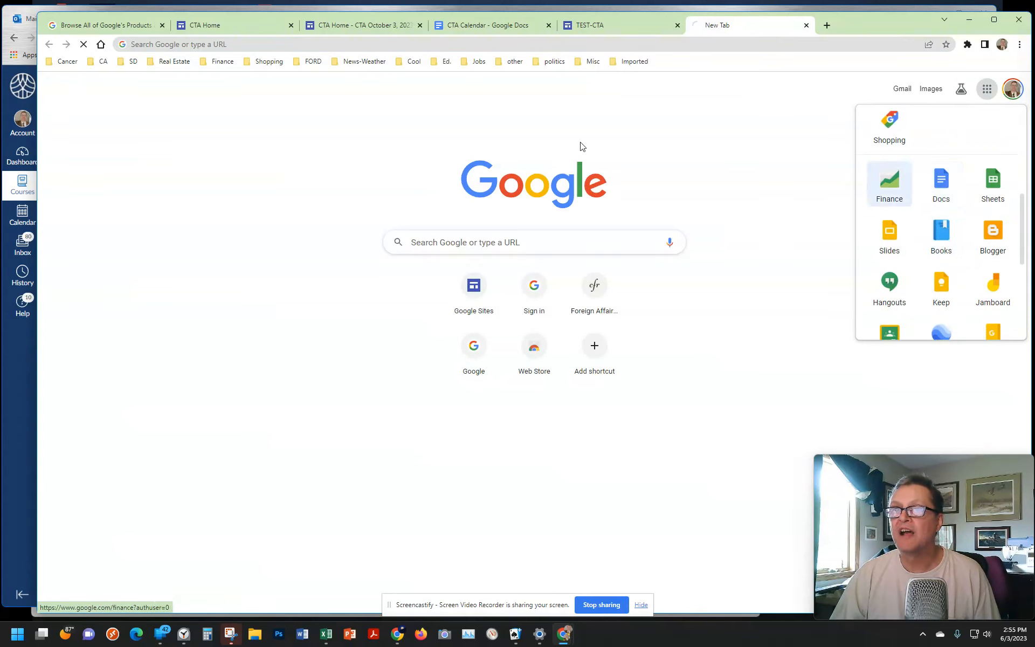
{"action": "left_click", "coordinate": [238, 186]}
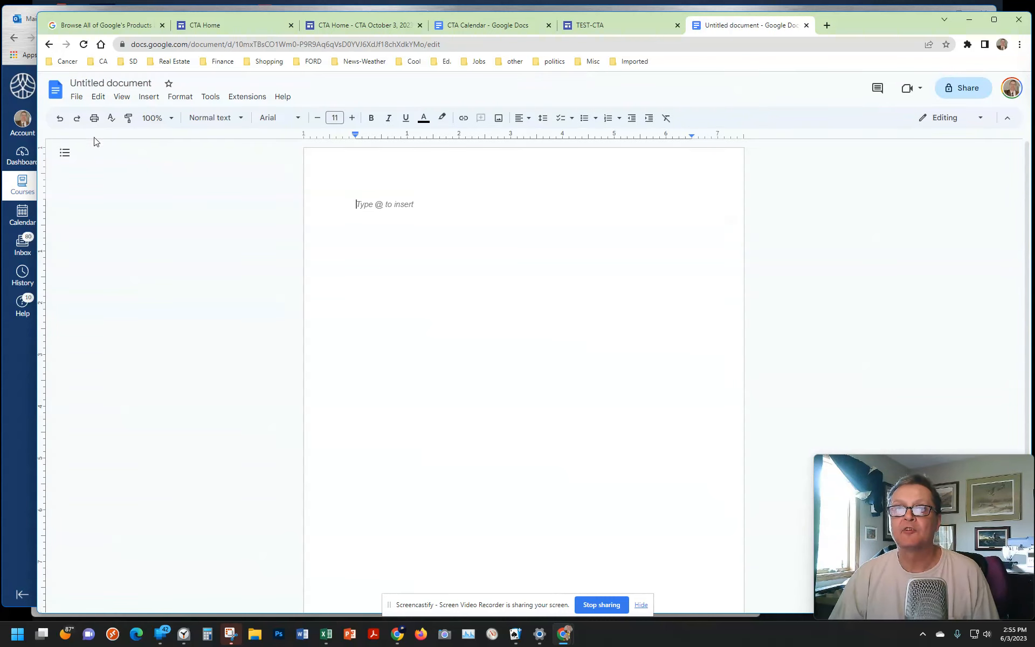
Step: Set the document's page orientation to landscape and its paper size to B5 (6.93" x 9.84")
{"action": "left_click", "coordinate": [79, 98]}
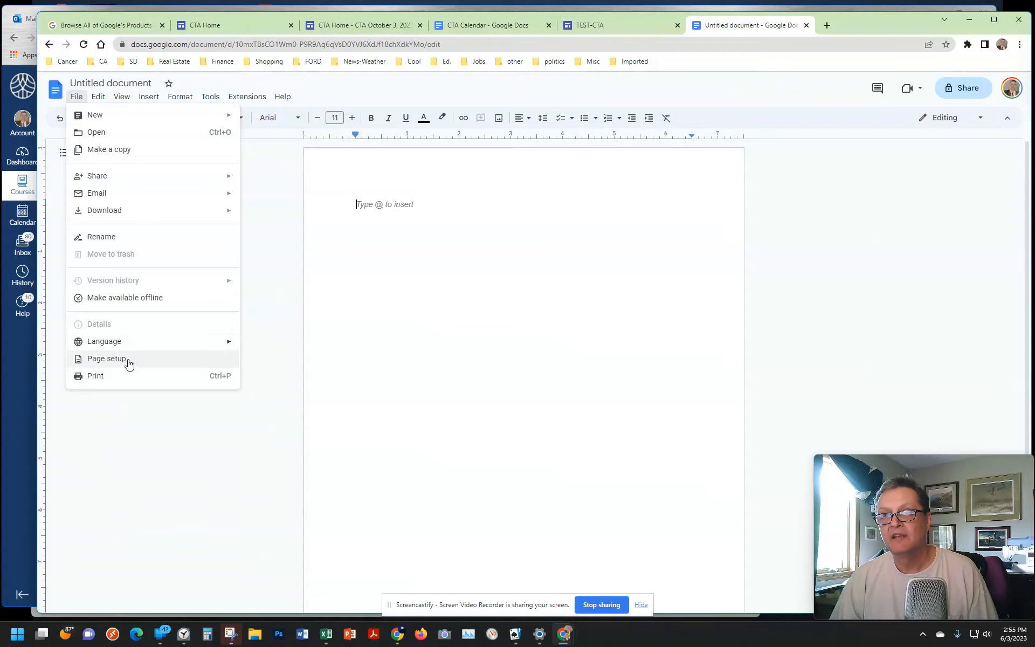
{"action": "left_click", "coordinate": [124, 361]}
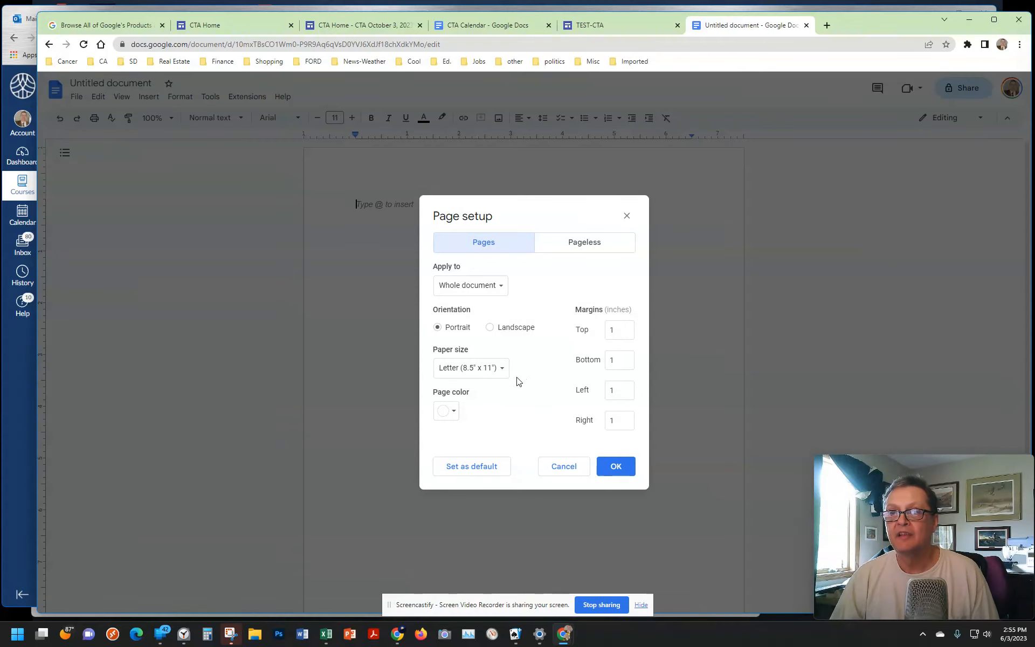
{"action": "left_click", "coordinate": [491, 328]}
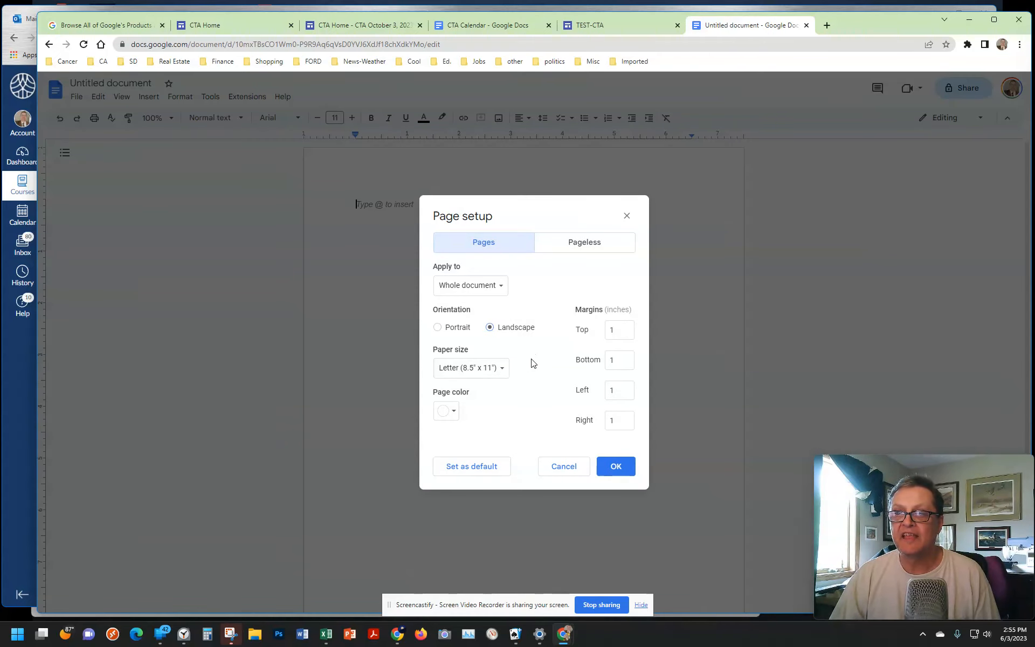
{"action": "left_click", "coordinate": [502, 370]}
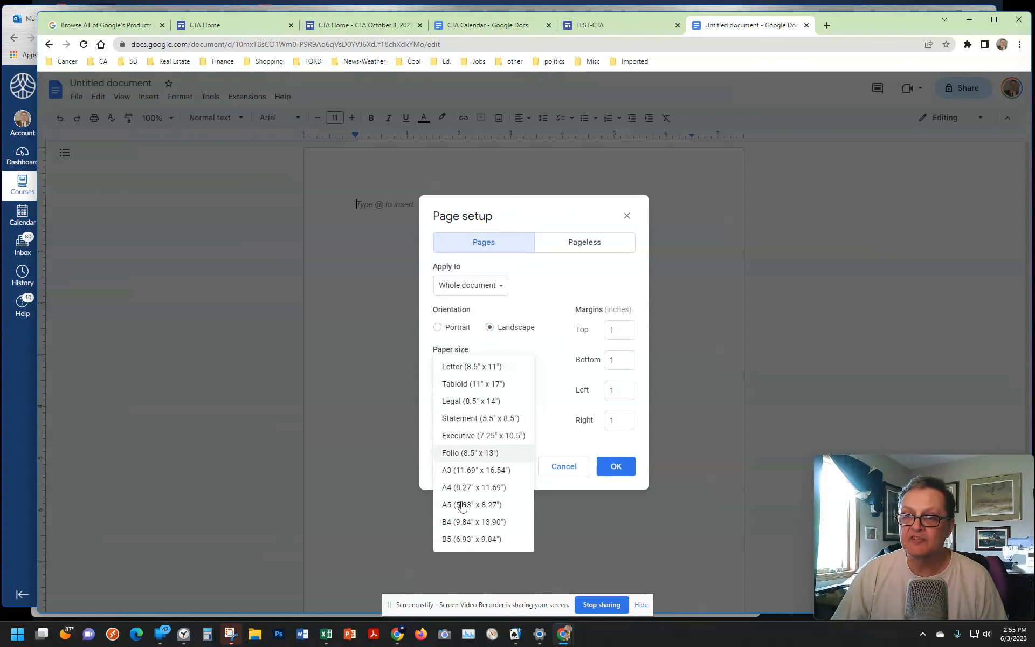
{"action": "left_click", "coordinate": [473, 541]}
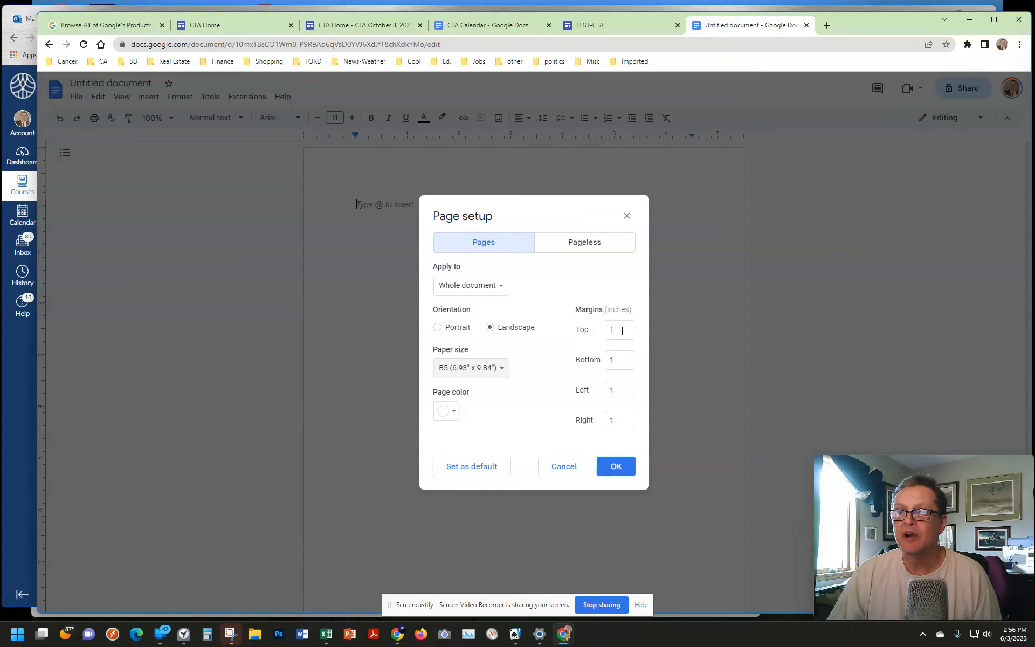
Step: Set the top, bottom, left and right page margins to .05 inches and apply the page setup
{"action": "left_click", "coordinate": [611, 330]}
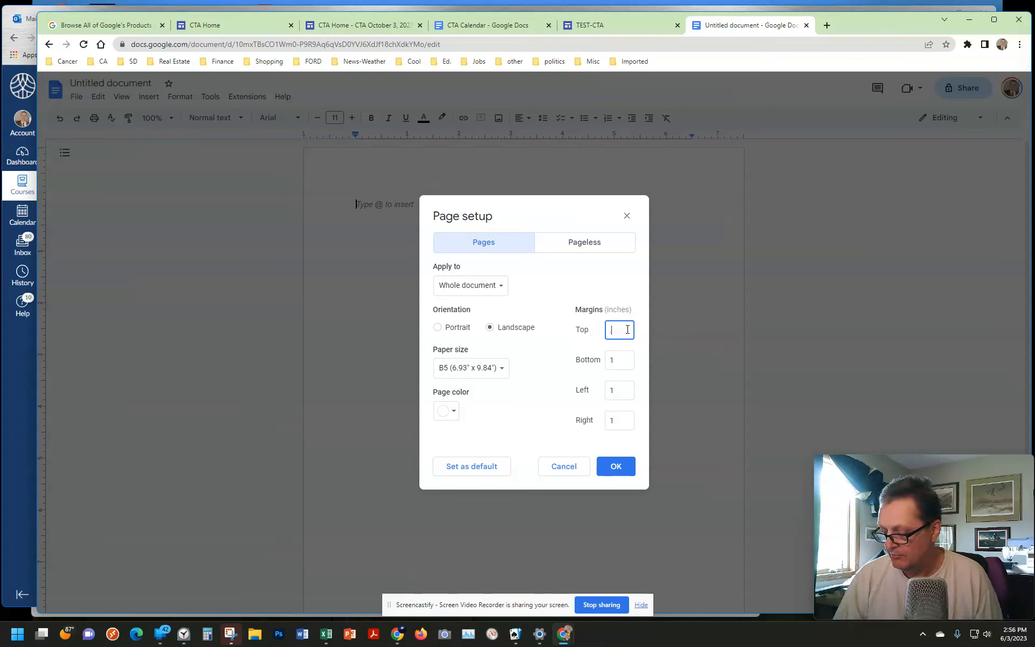
{"action": "key", "text": "Tab"}
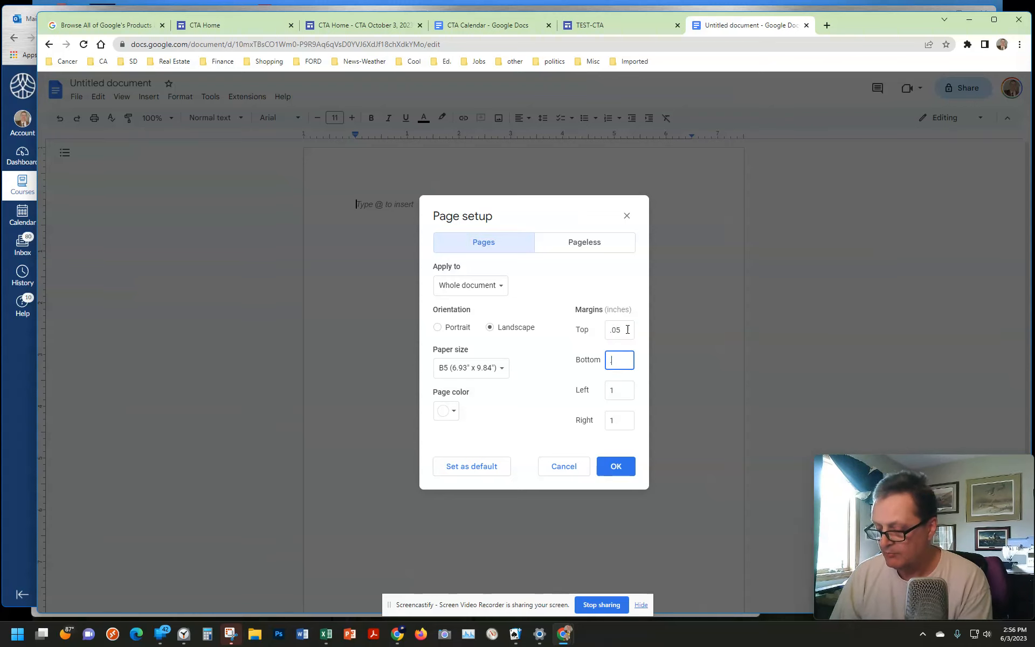
{"action": "key", "text": "Tab"}
{"action": "type", "text": ".05"}
{"action": "key", "text": "Tab"}
{"action": "type", "text": ".0"}
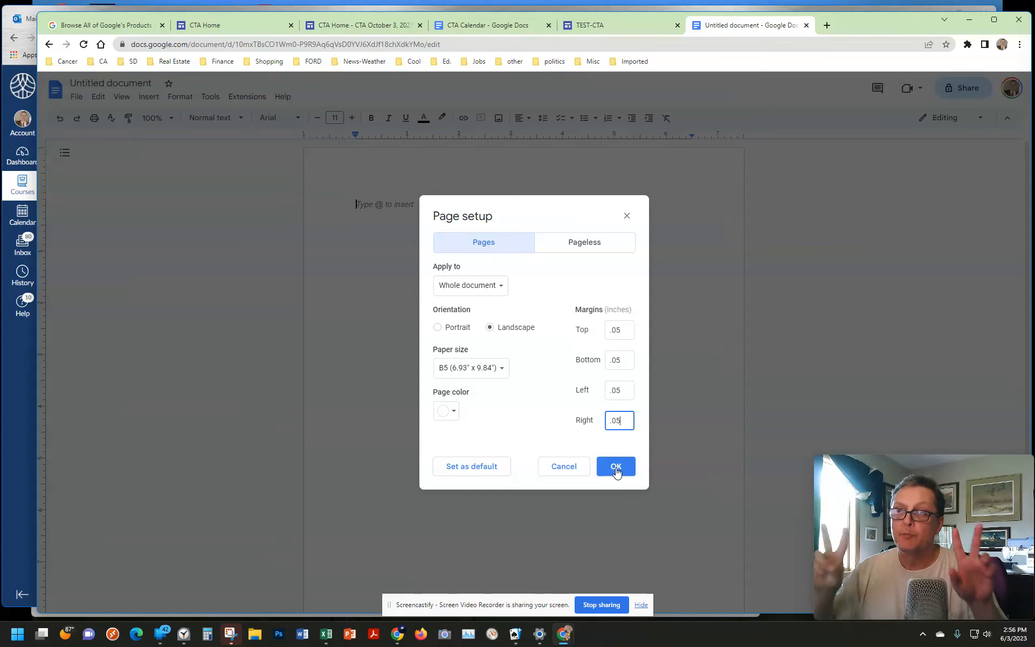
{"action": "left_click", "coordinate": [617, 467]}
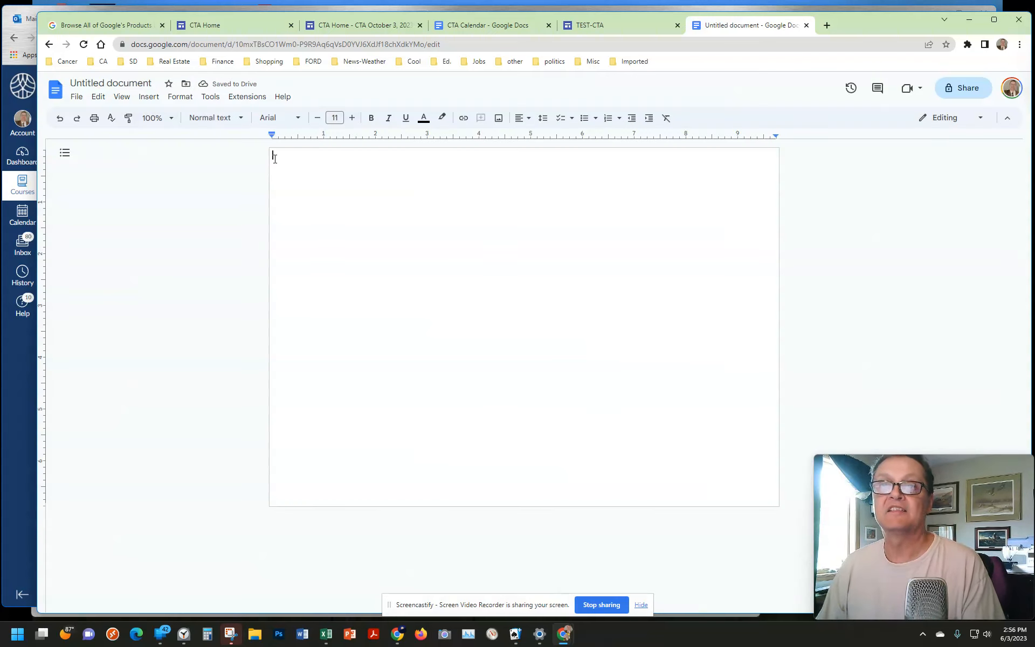
Step: Insert a table with five columns and five rows at the start of the page
{"action": "left_click", "coordinate": [149, 96]}
{"action": "mouse_move", "coordinate": [196, 134]}
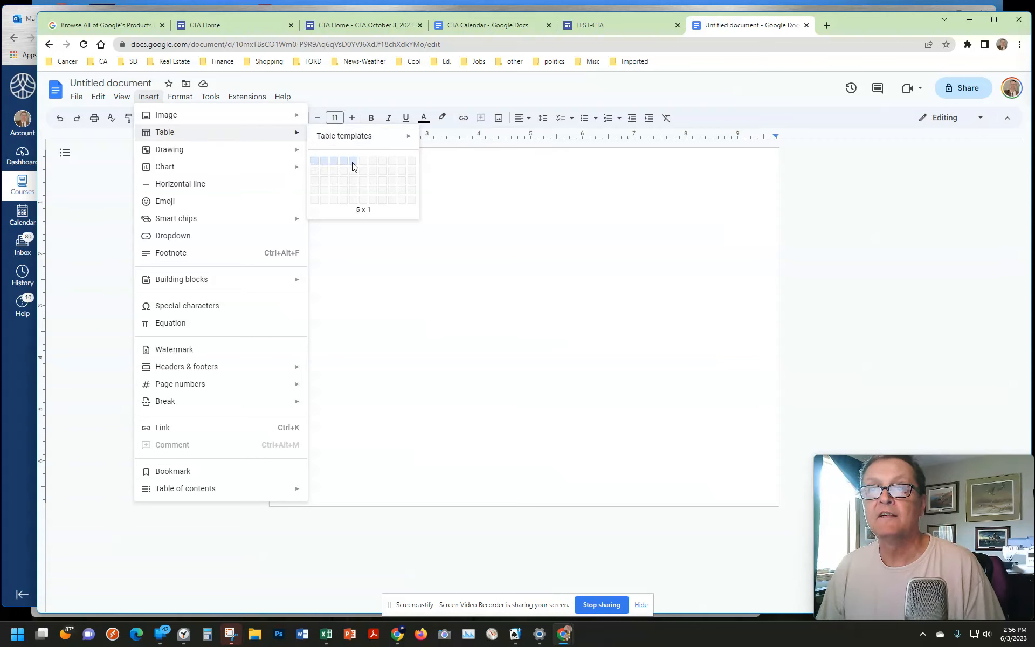
{"action": "left_click", "coordinate": [354, 204]}
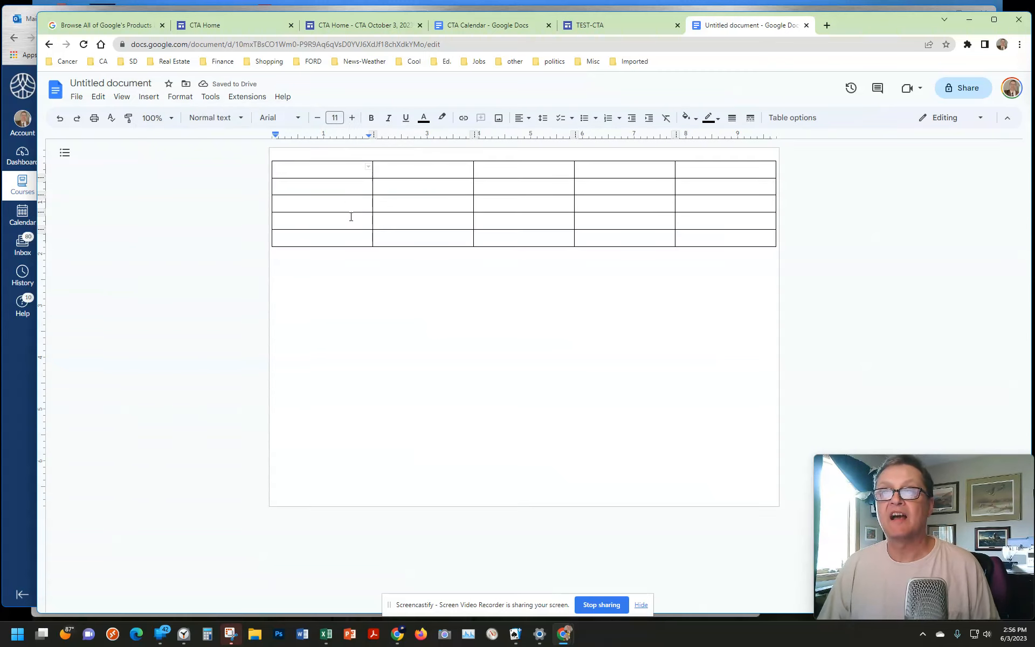
Step: Merge all five cells of the table's first row into one header cell and dismiss the OneDrive notification
{"action": "left_click_drag", "start_coordinate": [319, 172], "coordinate": [710, 178]}
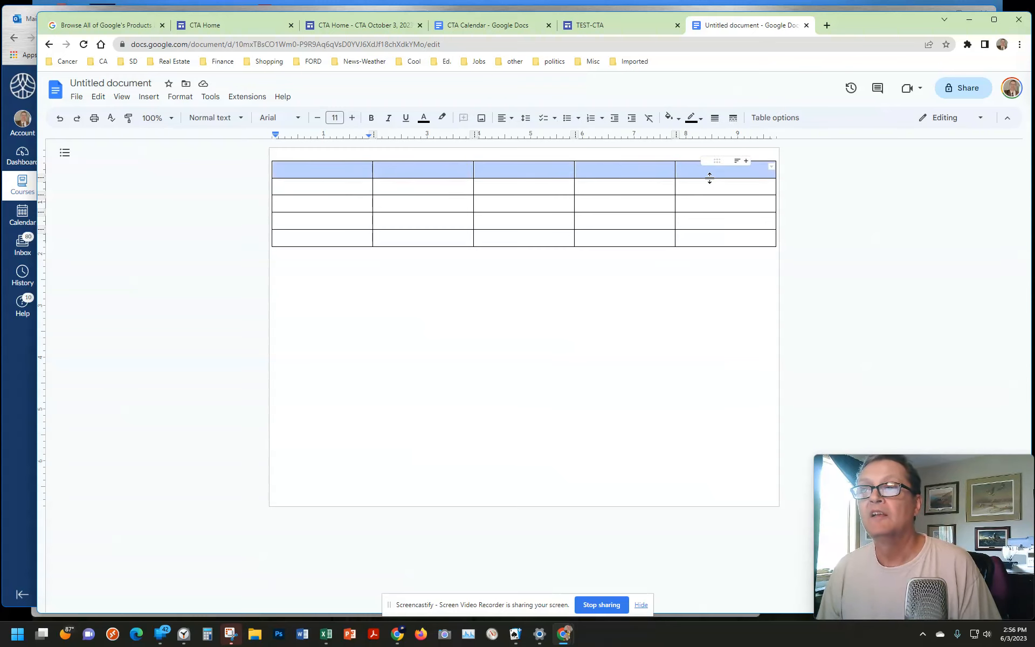
{"action": "right_click", "coordinate": [339, 171]}
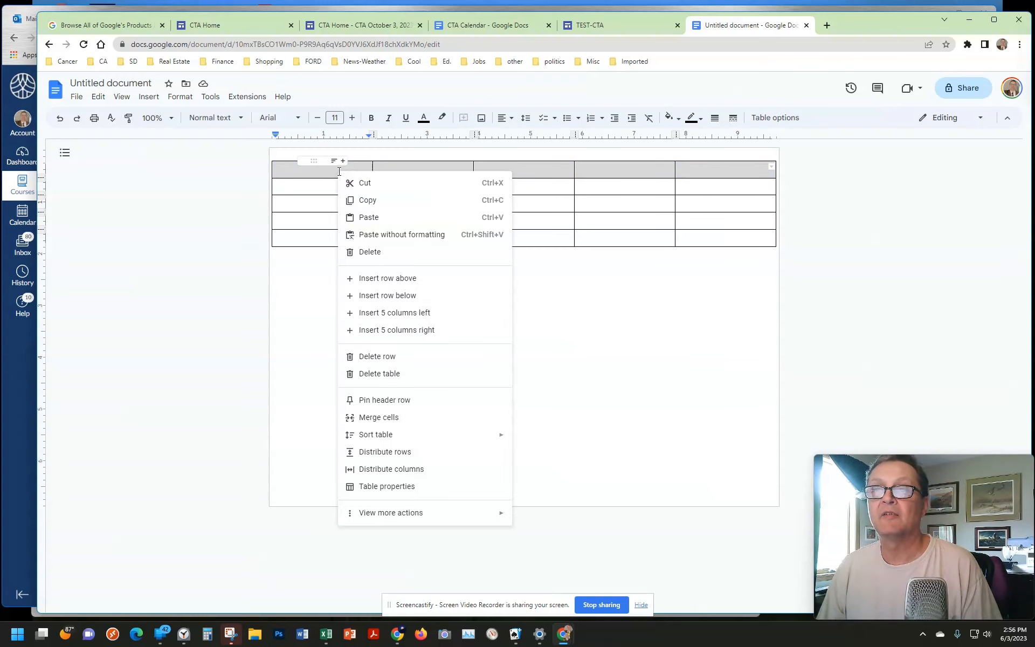
{"action": "left_click", "coordinate": [368, 417]}
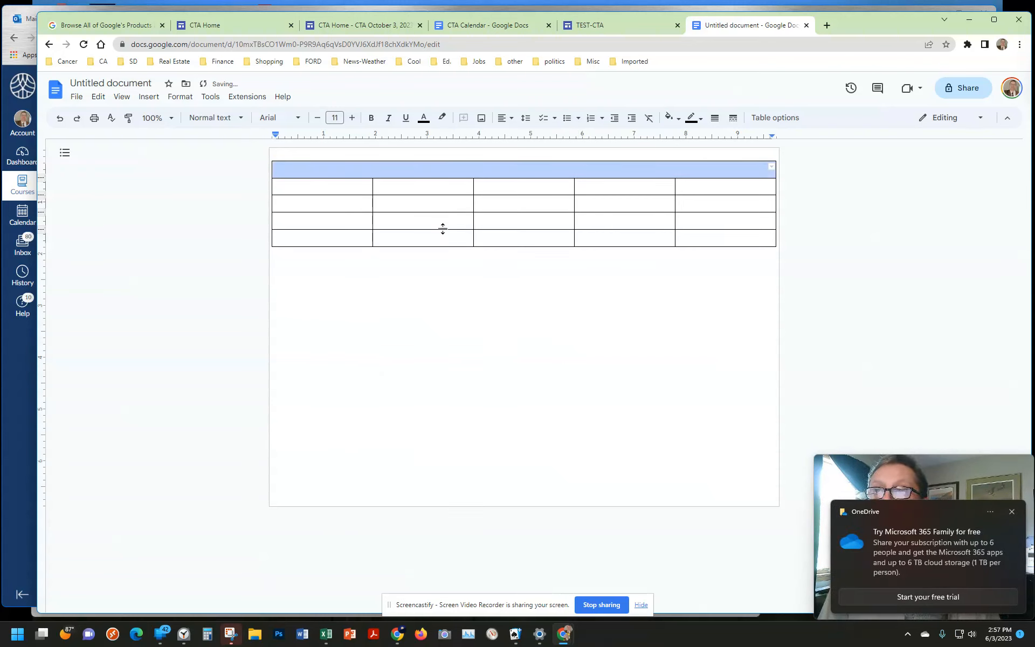
{"action": "left_click", "coordinate": [1012, 513]}
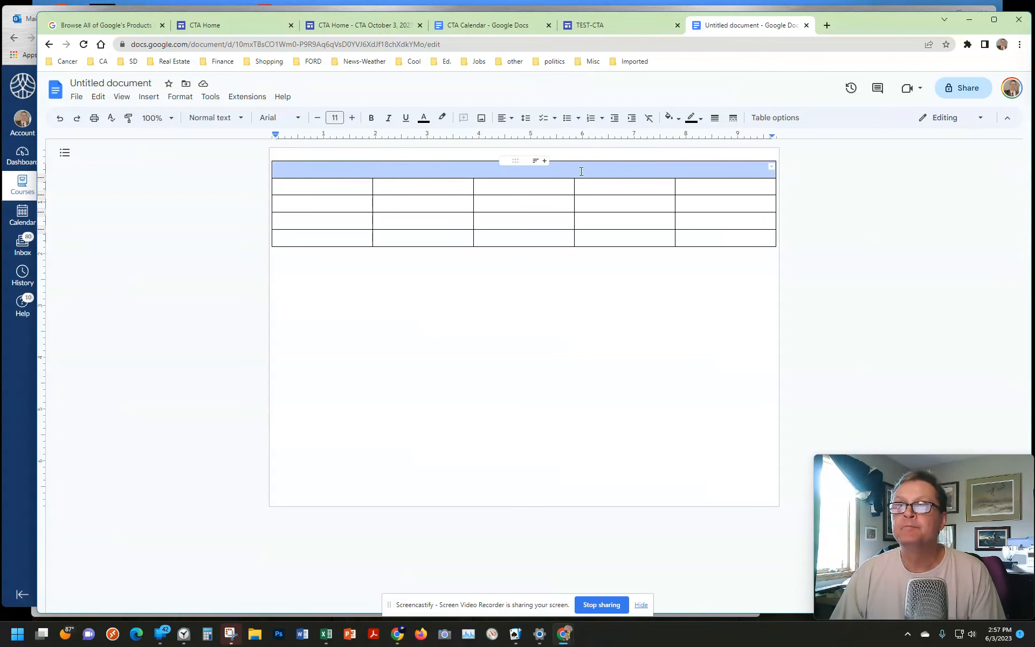
{"action": "left_click", "coordinate": [533, 172]}
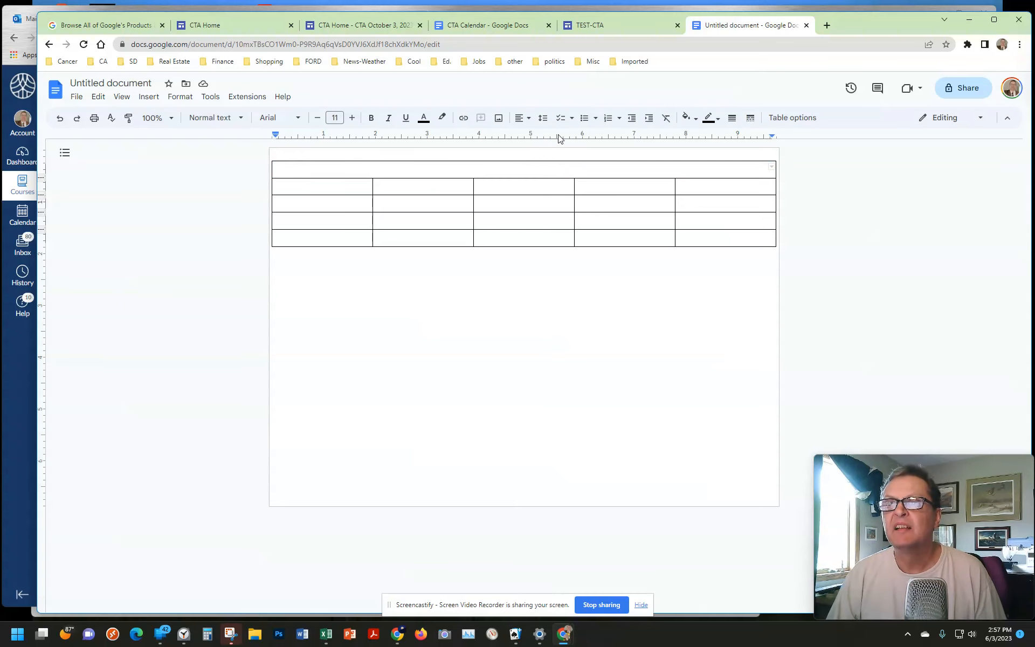
{"action": "left_click", "coordinate": [526, 118]}
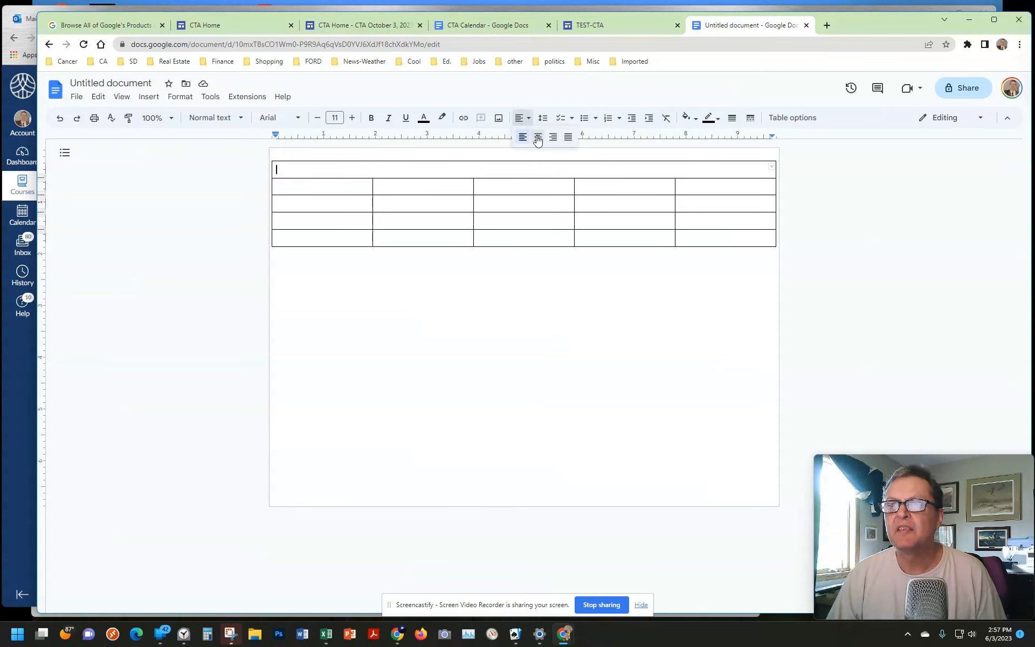
{"action": "left_click", "coordinate": [527, 118]}
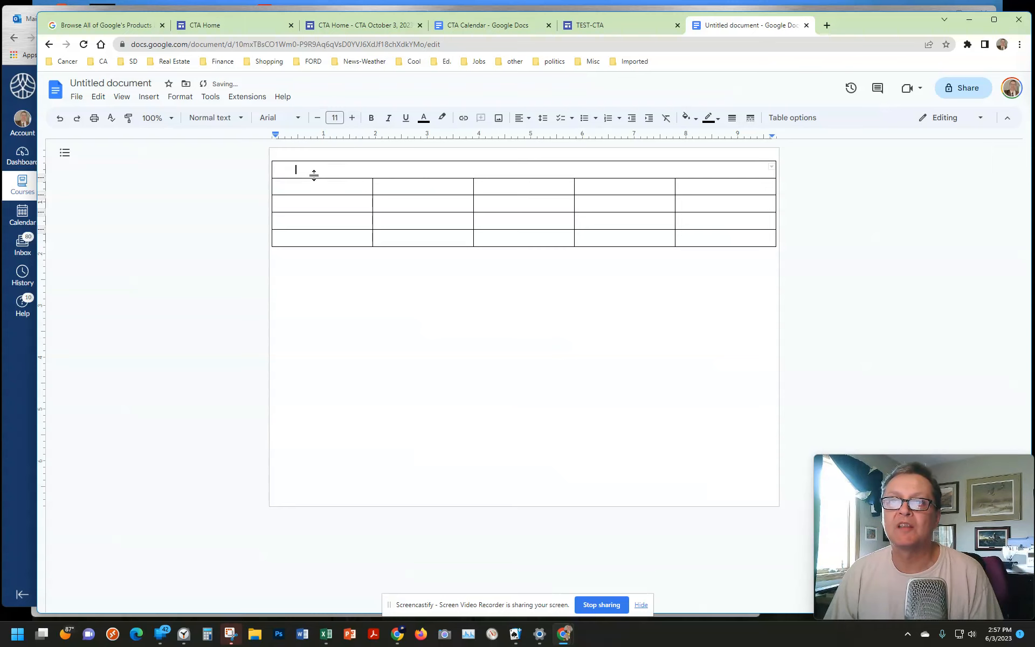
{"action": "left_click_drag", "start_coordinate": [307, 170], "coordinate": [271, 171]}
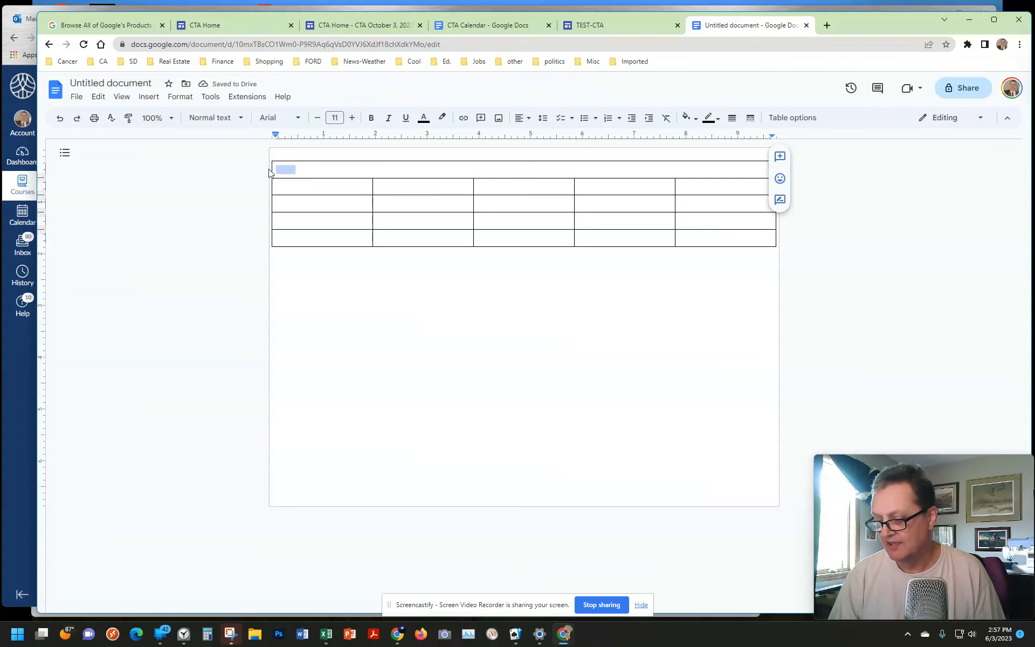
{"action": "key", "text": "BackSpace"}
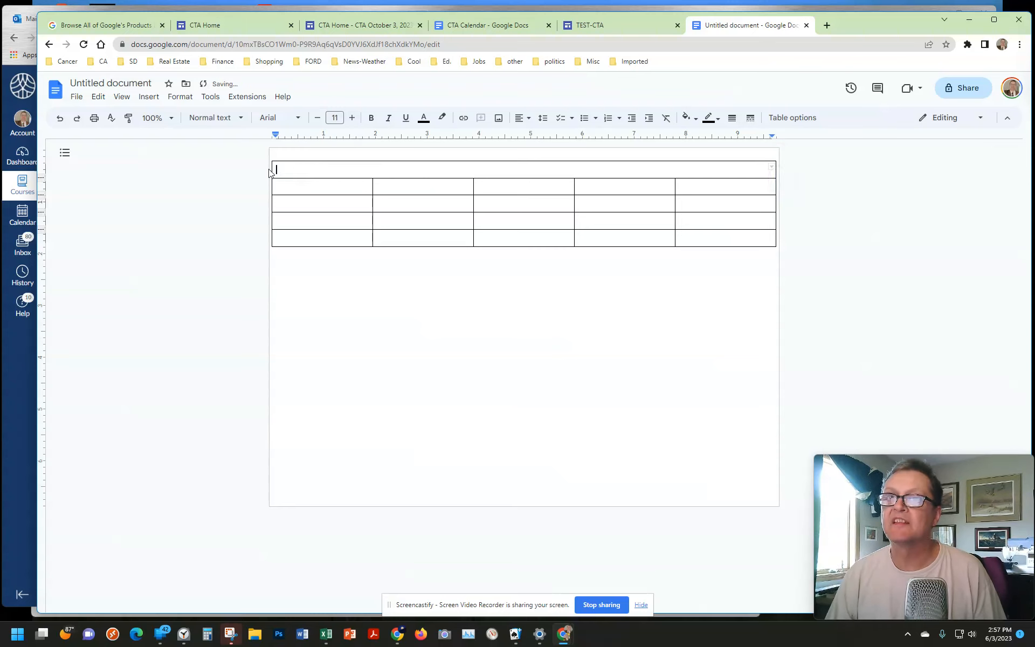
Step: Center the merged header cell's text and enter the title "October Critical Thinking Month"
{"action": "left_click", "coordinate": [526, 121]}
{"action": "left_click", "coordinate": [538, 137]}
{"action": "type", "text": "O"}
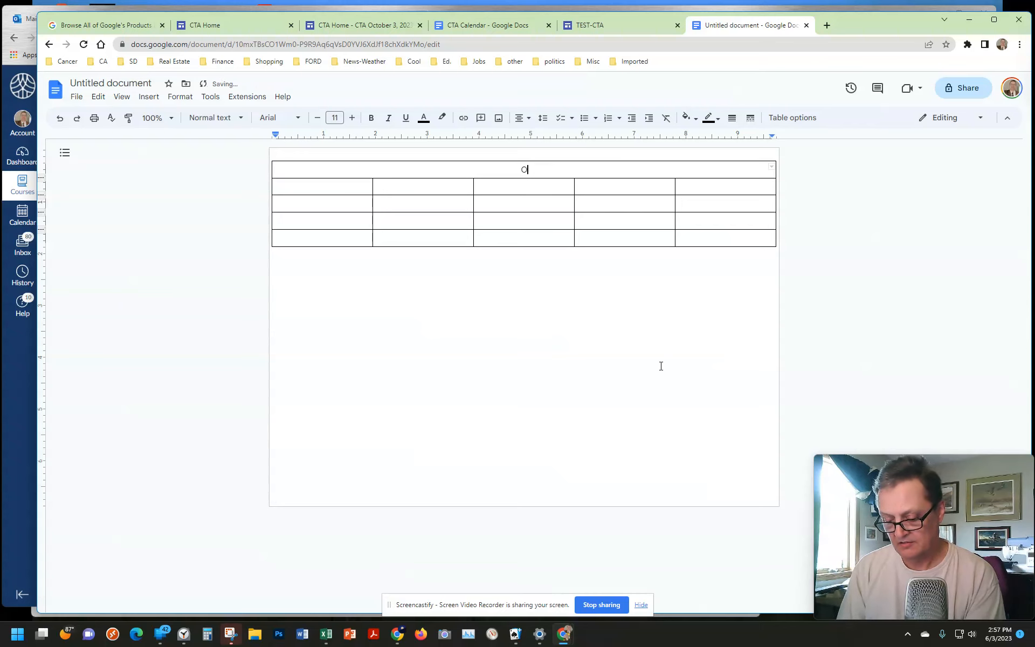
{"action": "type", "text": "ctober Cr"}
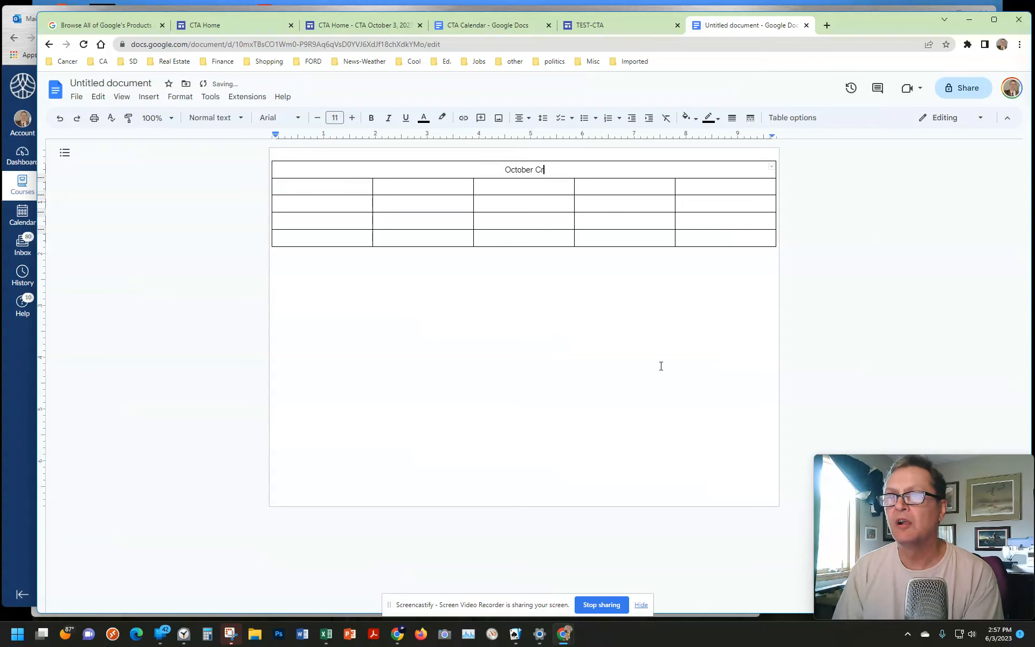
{"action": "type", "text": "itical Thi"}
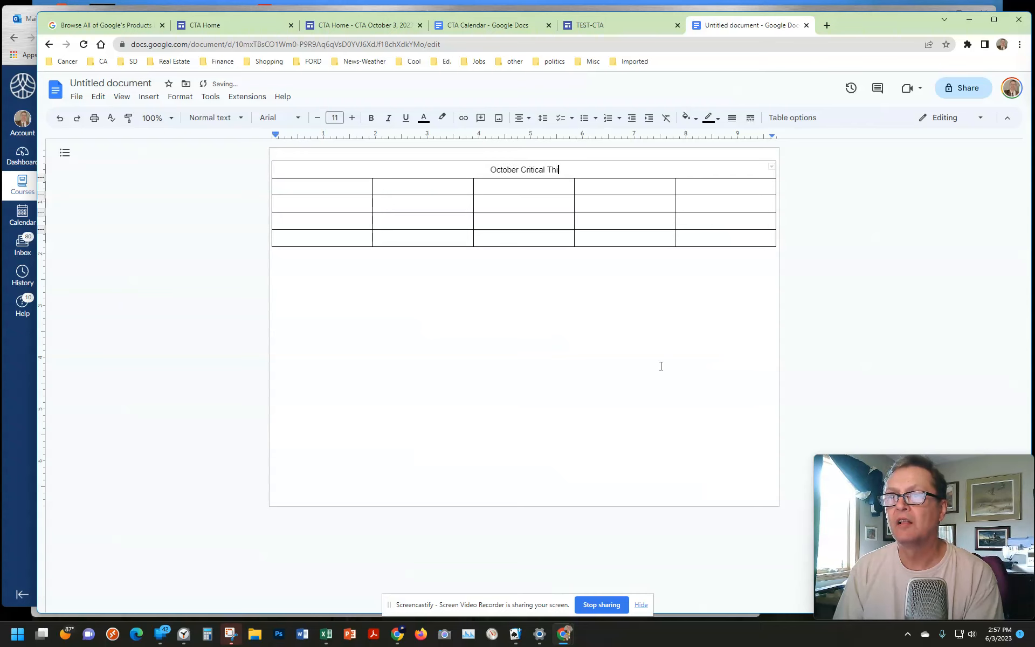
{"action": "type", "text": "nking Month"}
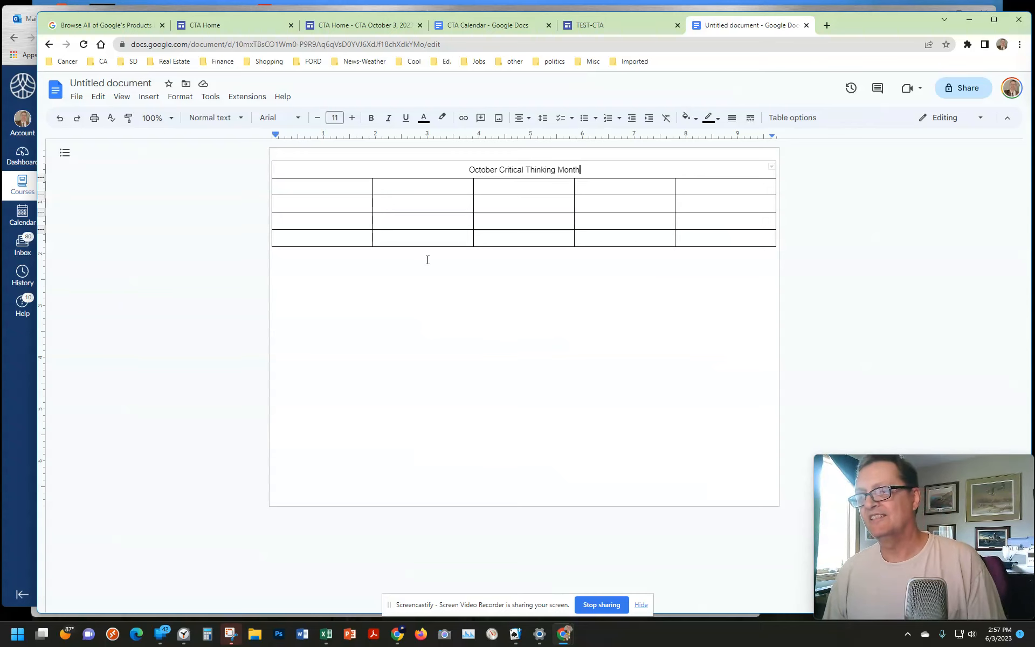
Step: Fill the five cells of the row below the title with the dates 2, 3, 4, 5 and 6
{"action": "double_click", "coordinate": [333, 189]}
{"action": "left_click", "coordinate": [333, 189]}
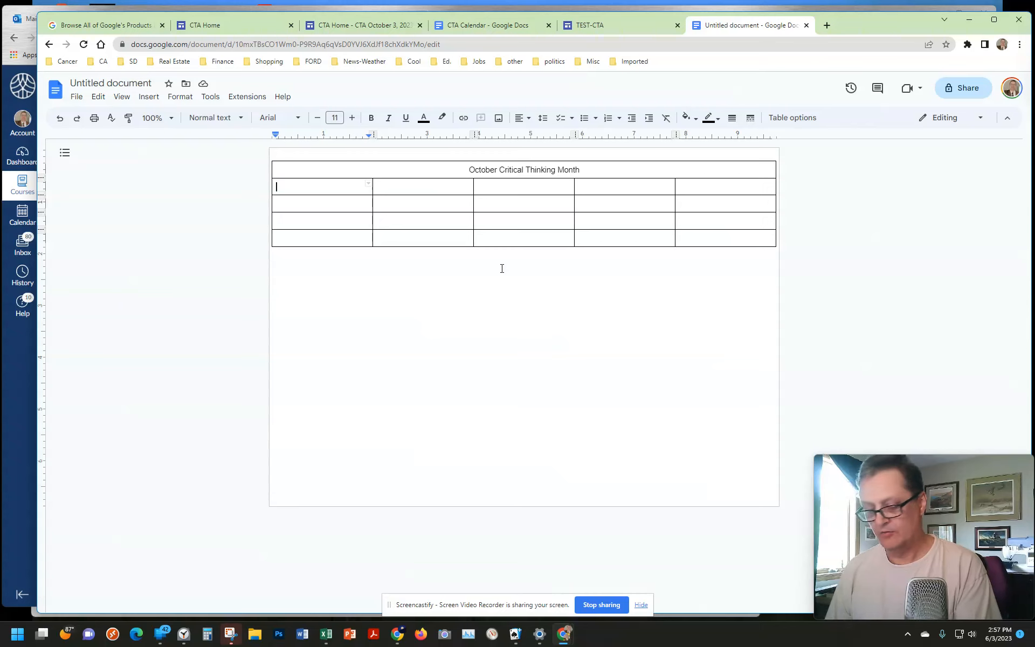
{"action": "type", "text": "2"}
{"action": "key", "text": "Tab"}
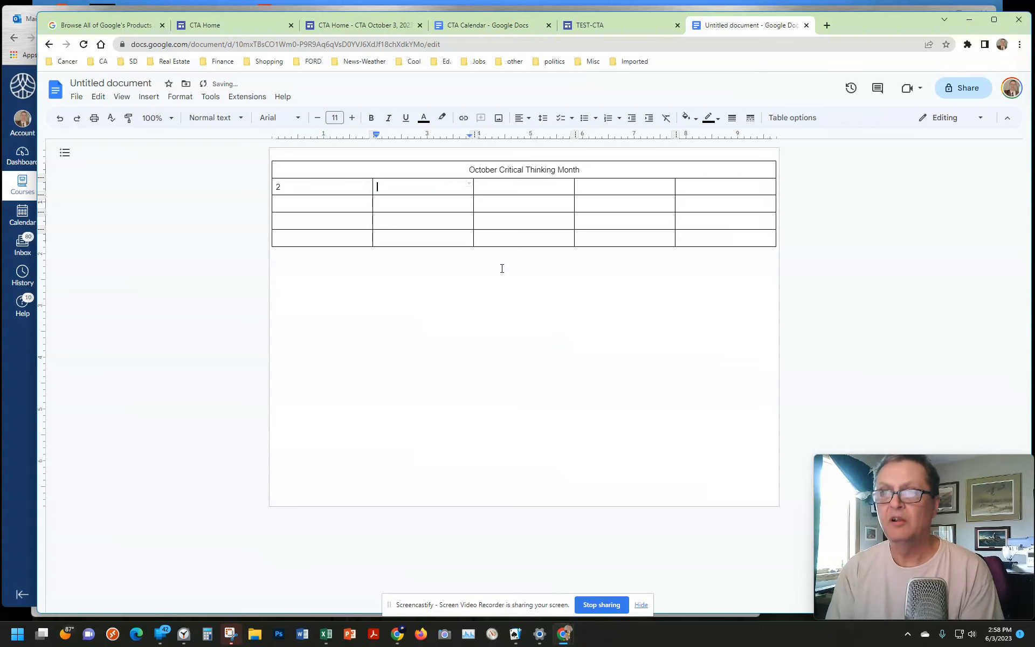
{"action": "type", "text": "3"}
{"action": "key", "text": "Tab"}
{"action": "type", "text": "4"}
{"action": "key", "text": "Tab"}
{"action": "type", "text": "5"}
{"action": "key", "text": "Tab"}
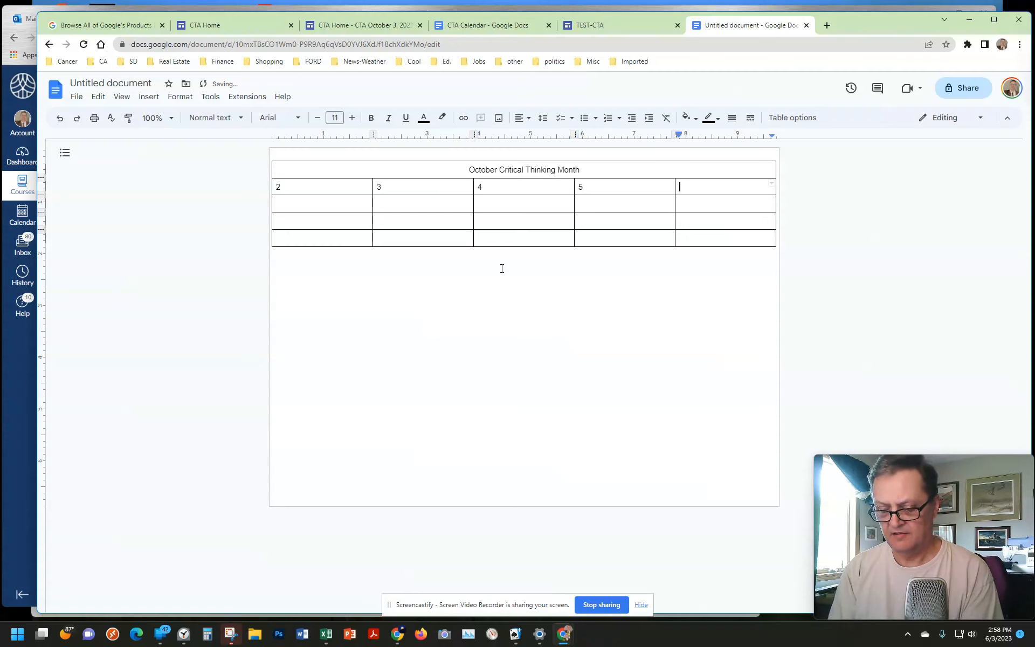
{"action": "type", "text": "6"}
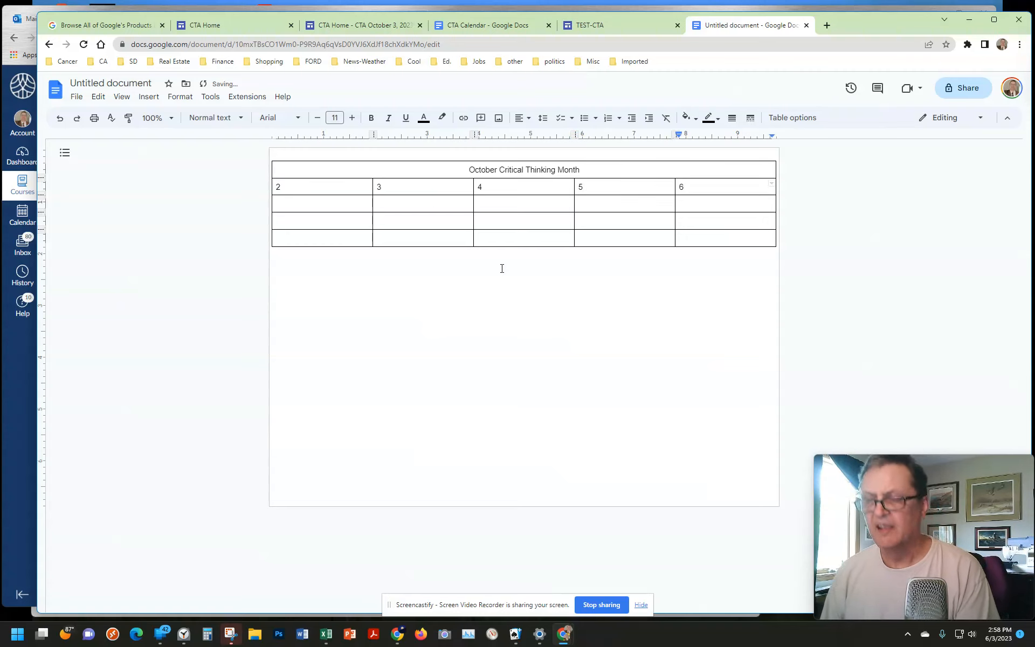
Step: Fill the five cells of the table's third row with the dates 9, 10, 11, 12 and 13
{"action": "double_click", "coordinate": [305, 204]}
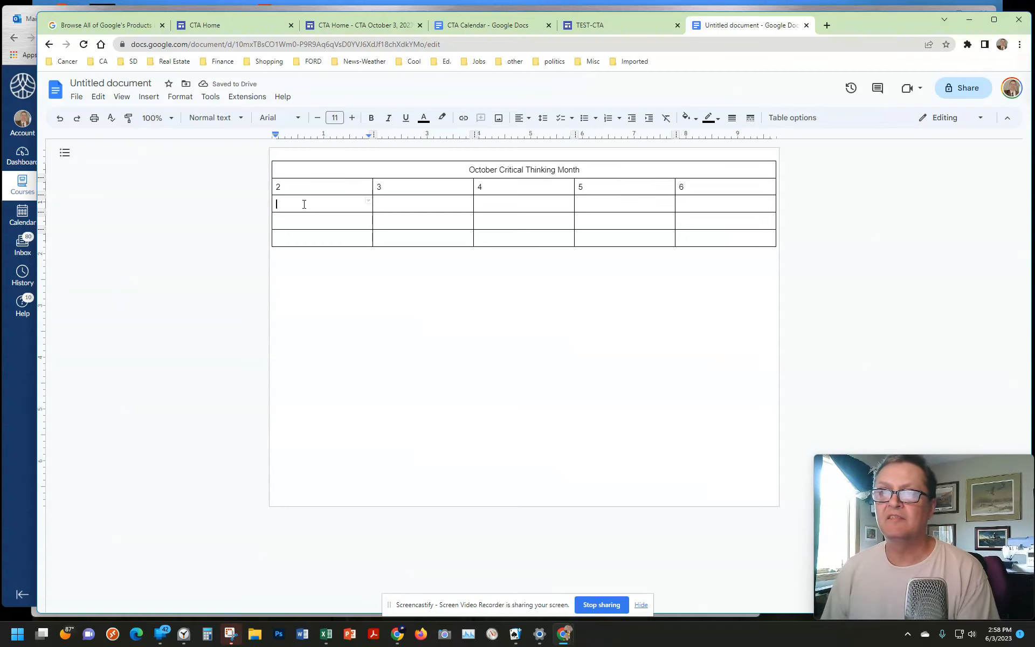
{"action": "type", "text": "9"}
{"action": "key", "text": "Tab"}
{"action": "type", "text": "10"}
{"action": "key", "text": "Tab"}
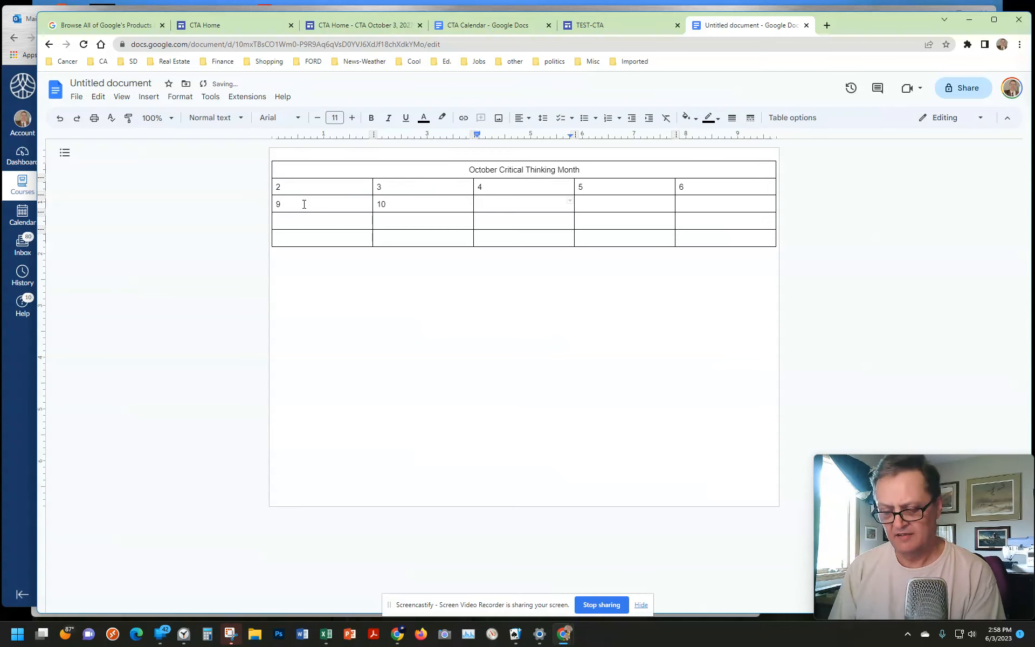
{"action": "type", "text": "11"}
{"action": "key", "text": "Tab"}
{"action": "type", "text": "1"}
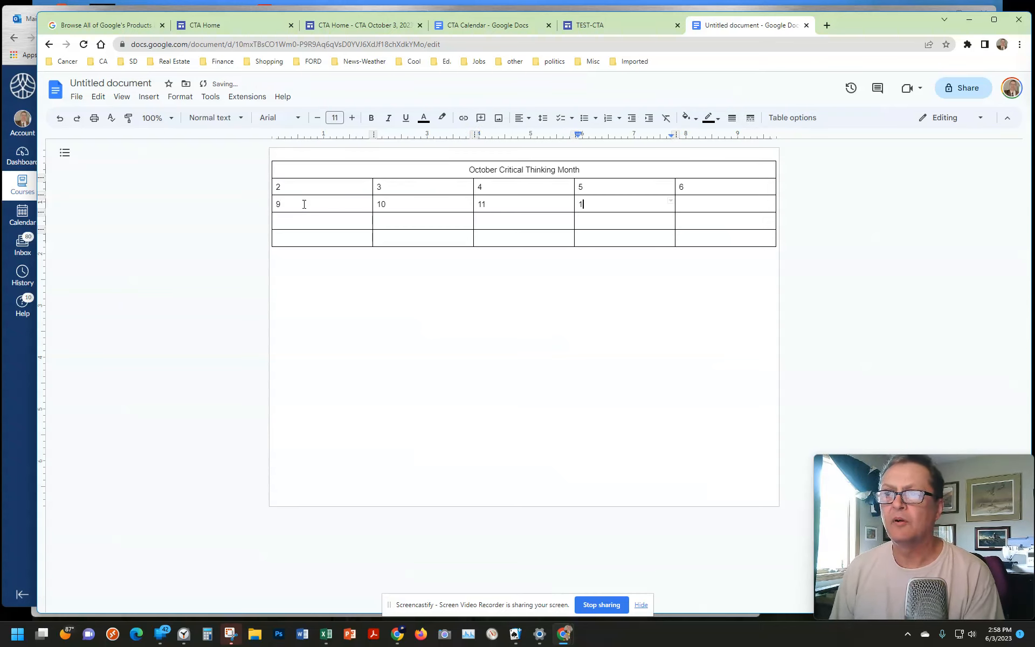
{"action": "type", "text": "2"}
{"action": "key", "text": "Tab"}
{"action": "type", "text": "12"}
{"action": "key", "text": "BackSpace"}
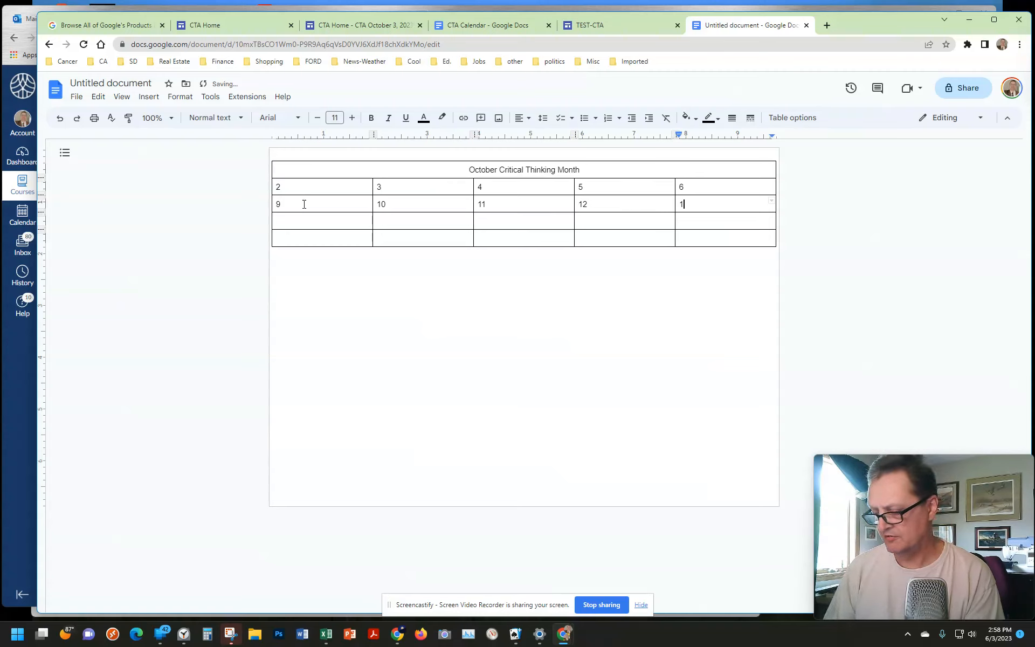
{"action": "type", "text": "3"}
{"action": "key", "text": "Tab"}
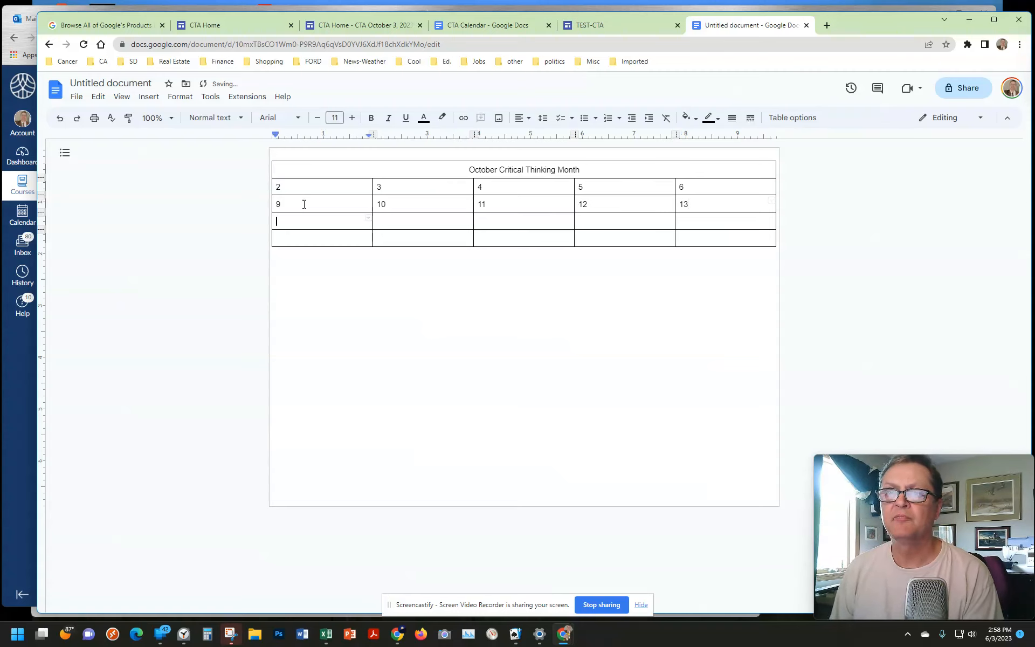
Step: Fill the five cells of the table's fourth row with the dates 16, 17, 18, 19 and 20
{"action": "type", "text": "16"}
{"action": "key", "text": "Tab"}
{"action": "type", "text": "17"}
{"action": "key", "text": "Tab"}
{"action": "type", "text": "18"}
{"action": "key", "text": "Tab"}
{"action": "type", "text": "19"}
{"action": "key", "text": "Tab"}
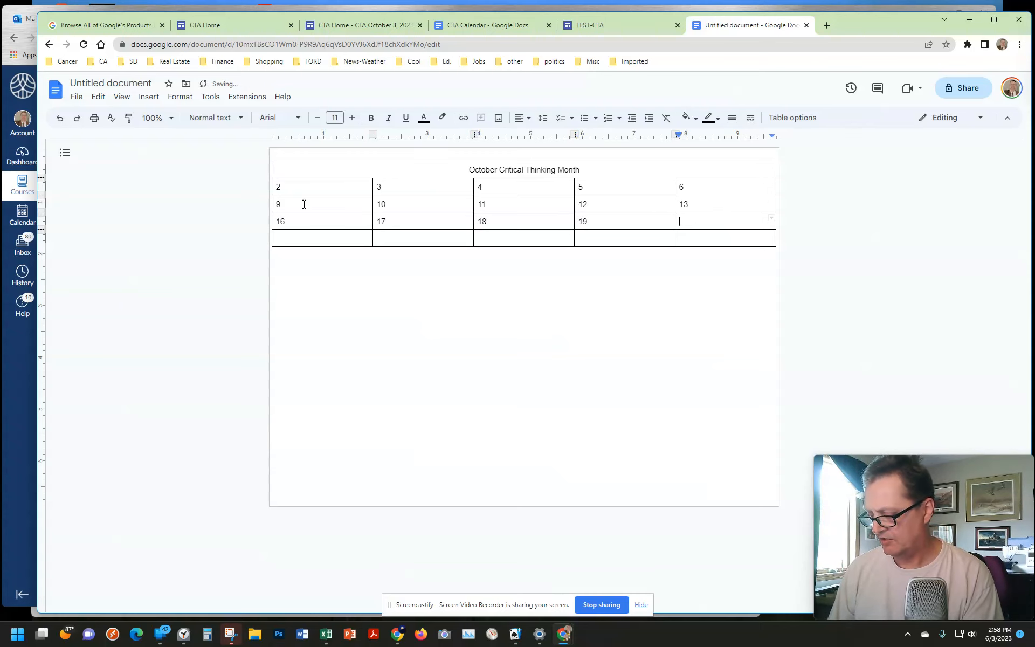
{"action": "type", "text": "20"}
{"action": "key", "text": "Tab"}
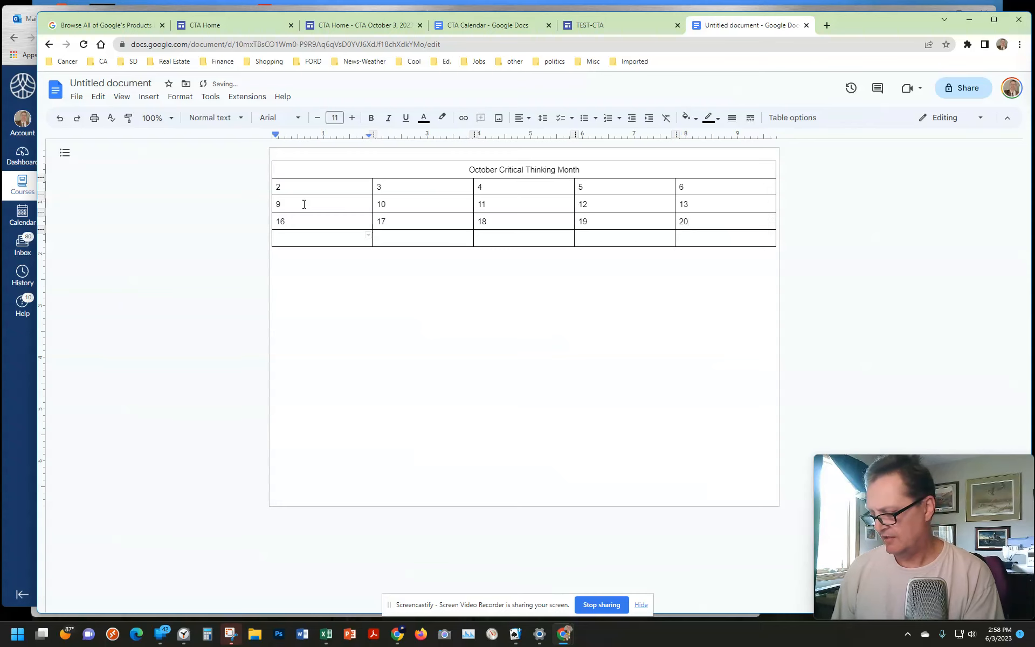
Step: Fill the five cells of the table's last row with the dates 23, 24, 25, 26 and 27
{"action": "type", "text": "23"}
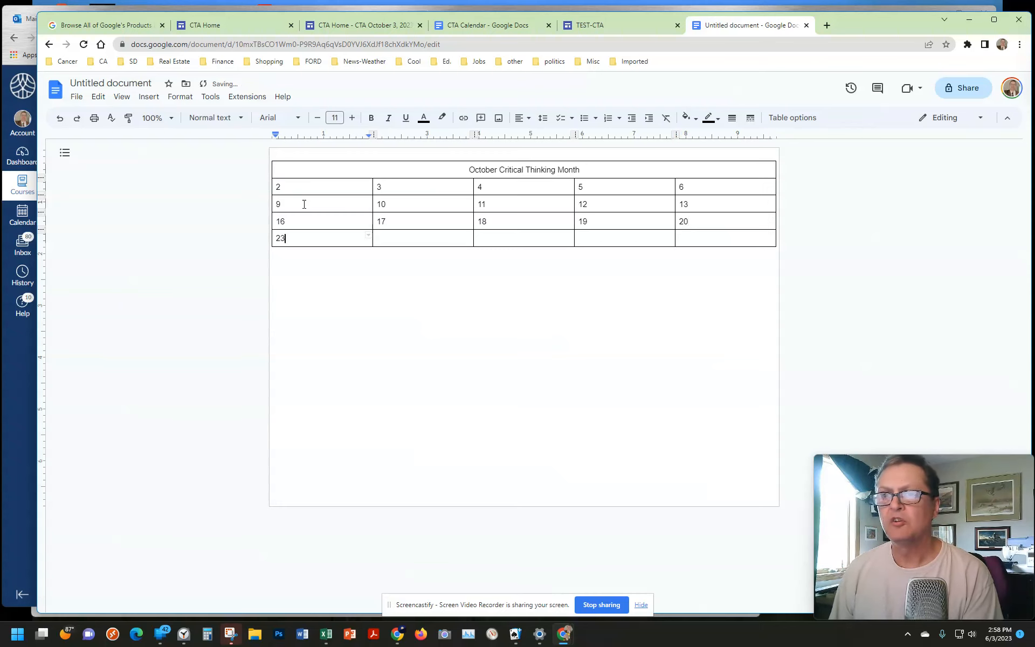
{"action": "key", "text": "Tab"}
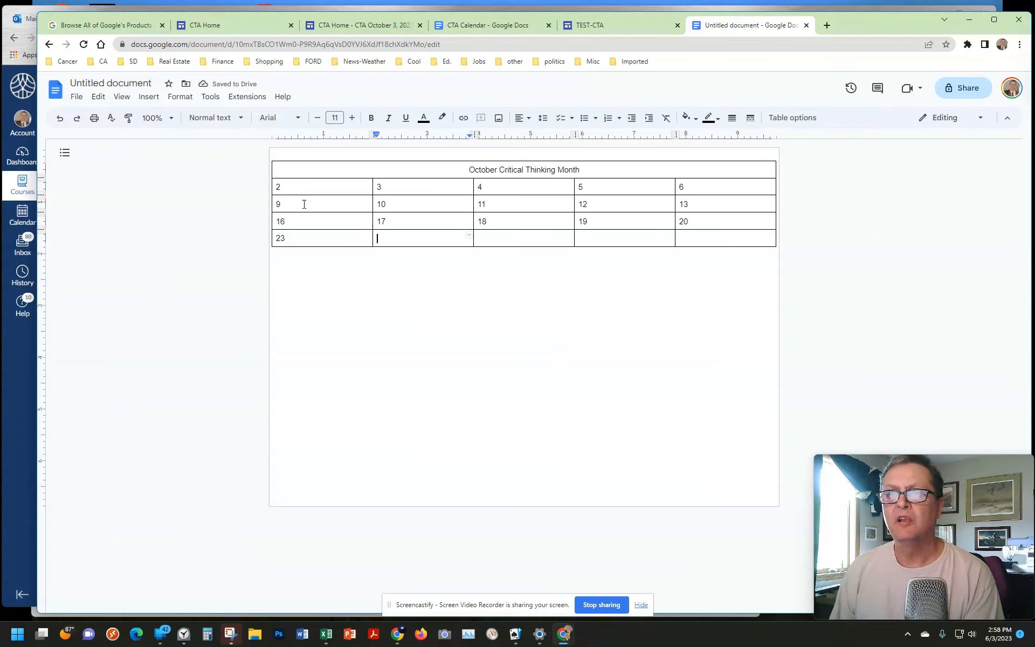
{"action": "type", "text": "24"}
{"action": "key", "text": "Tab"}
{"action": "type", "text": "25"}
{"action": "key", "text": "Tab"}
{"action": "type", "text": "26"}
{"action": "key", "text": "Tab"}
{"action": "type", "text": "27"}
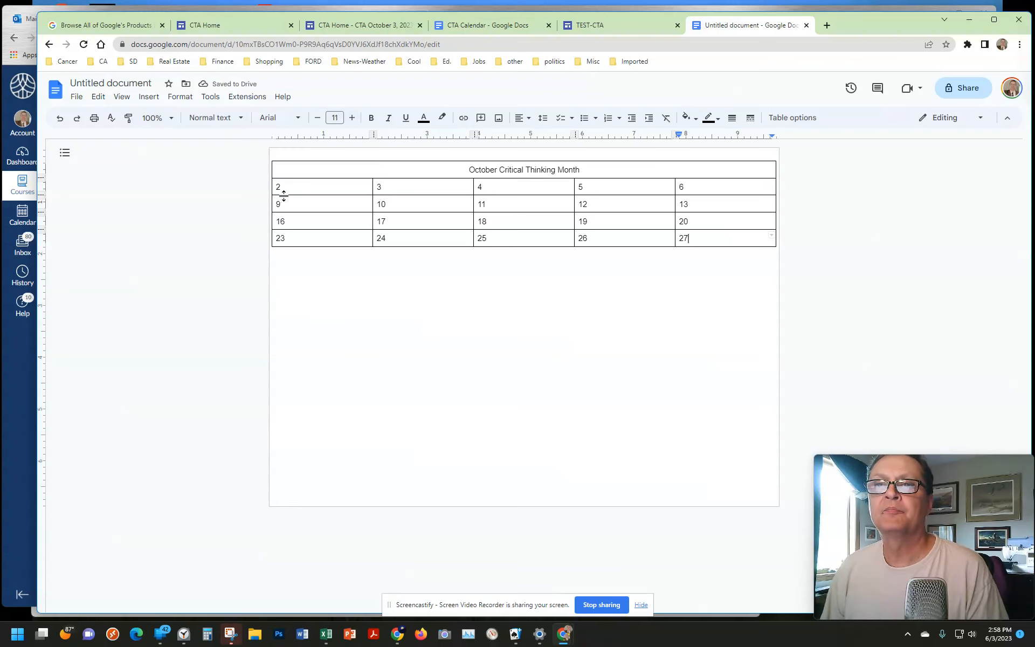
Step: Increase the heights of the four date rows to similar sizes so the calendar fills the landscape page
{"action": "left_click_drag", "start_coordinate": [283, 195], "coordinate": [312, 463]}
{"action": "left_click_drag", "start_coordinate": [311, 474], "coordinate": [309, 478]}
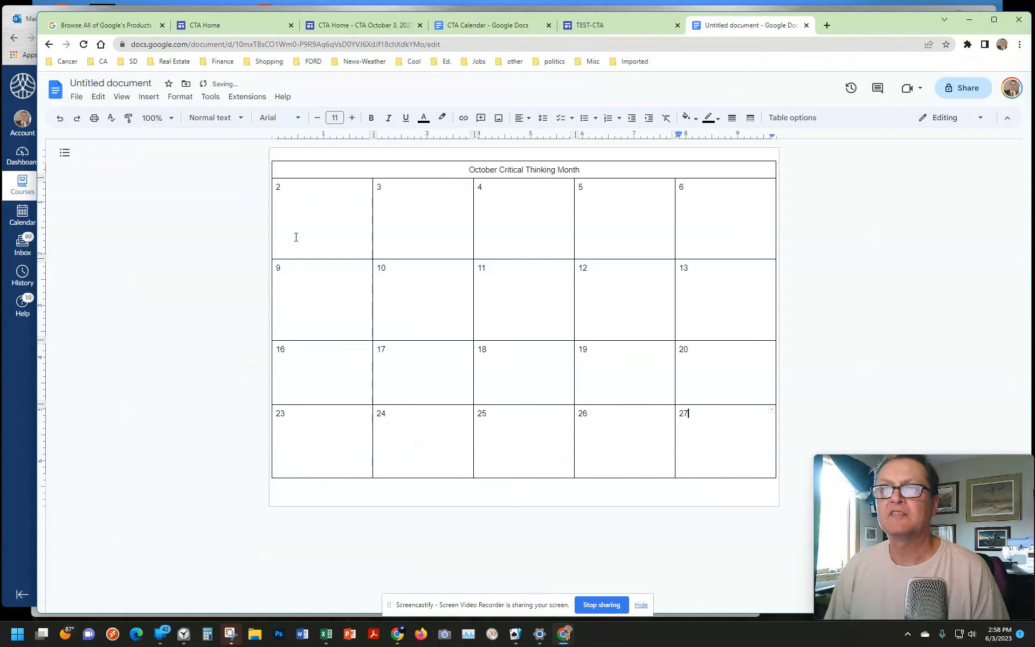
{"action": "left_click_drag", "start_coordinate": [303, 405], "coordinate": [303, 419]}
{"action": "left_click_drag", "start_coordinate": [320, 491], "coordinate": [318, 491]}
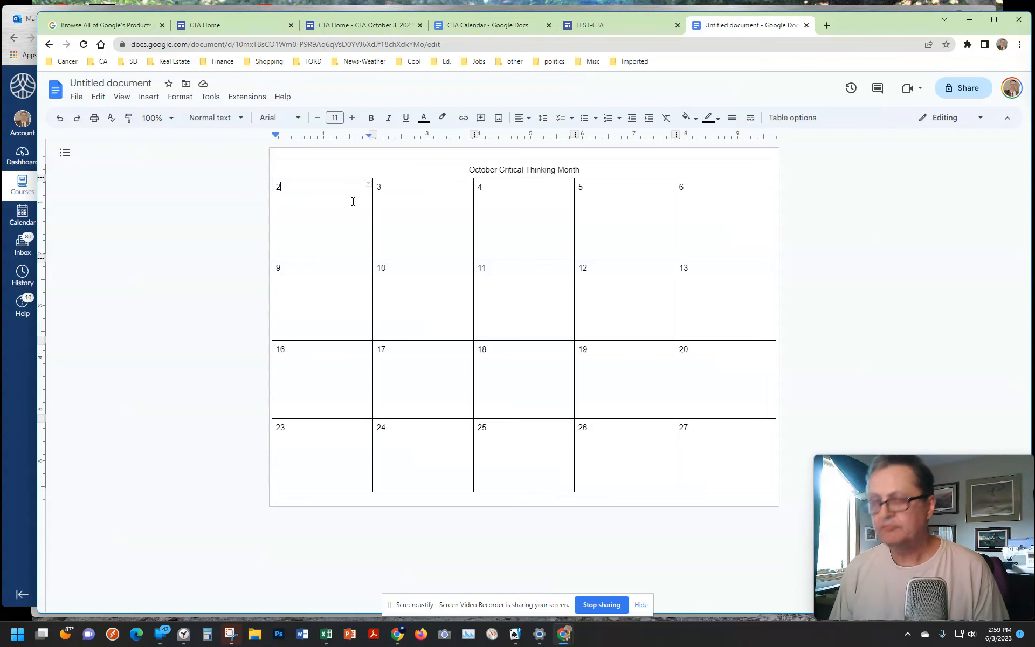
Step: Add "My first activity." below the date 2 and "My second activity" below the date 3
{"action": "key", "text": "Return"}
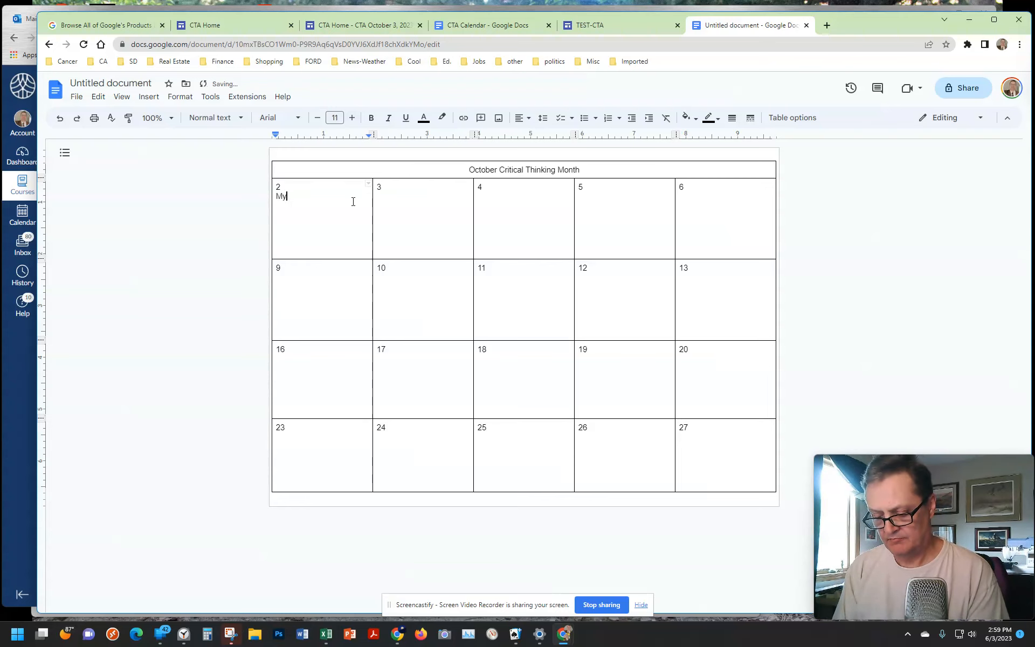
{"action": "type", "text": "My first activity."}
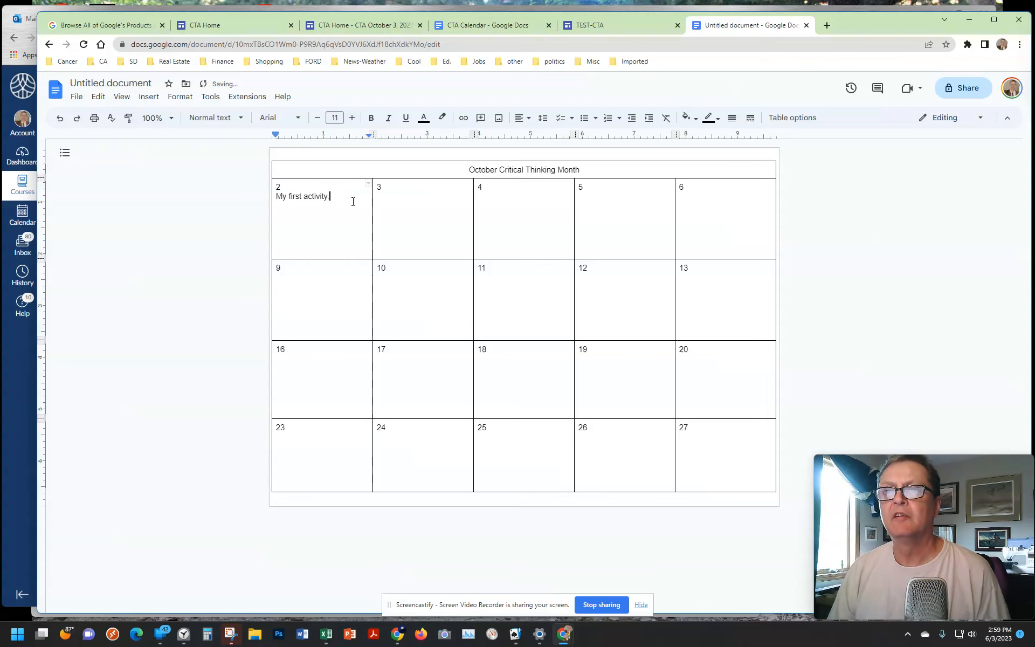
{"action": "left_click", "coordinate": [412, 196]}
{"action": "key", "text": "Return"}
{"action": "type", "text": "My second activity"}
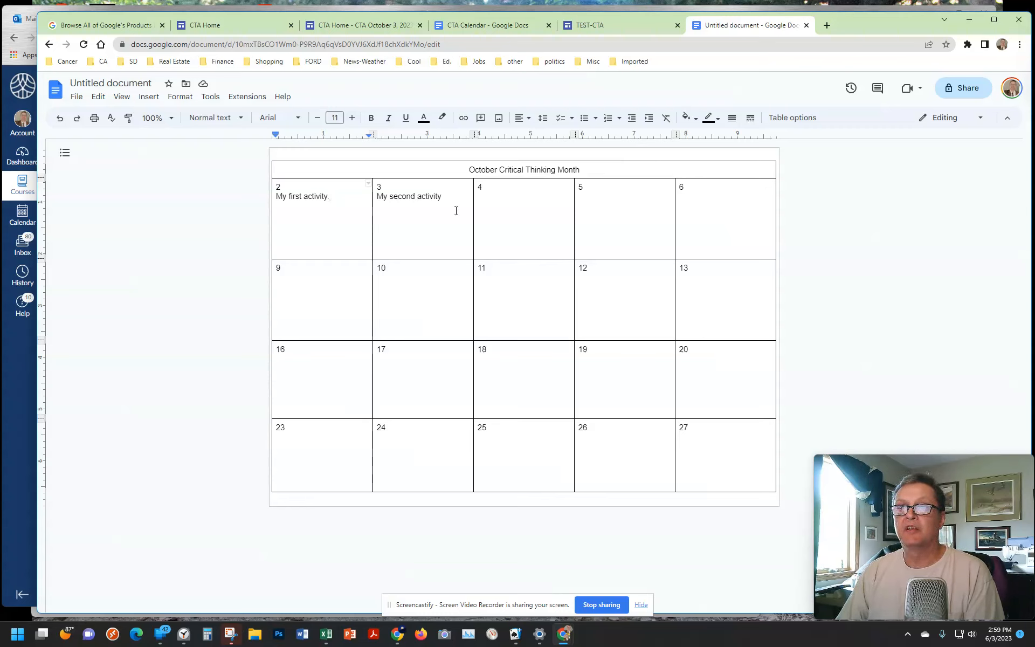
Step: Rename the document as "test-CTA calendar" and clear the accidental text selection in the table
{"action": "left_click", "coordinate": [112, 82]}
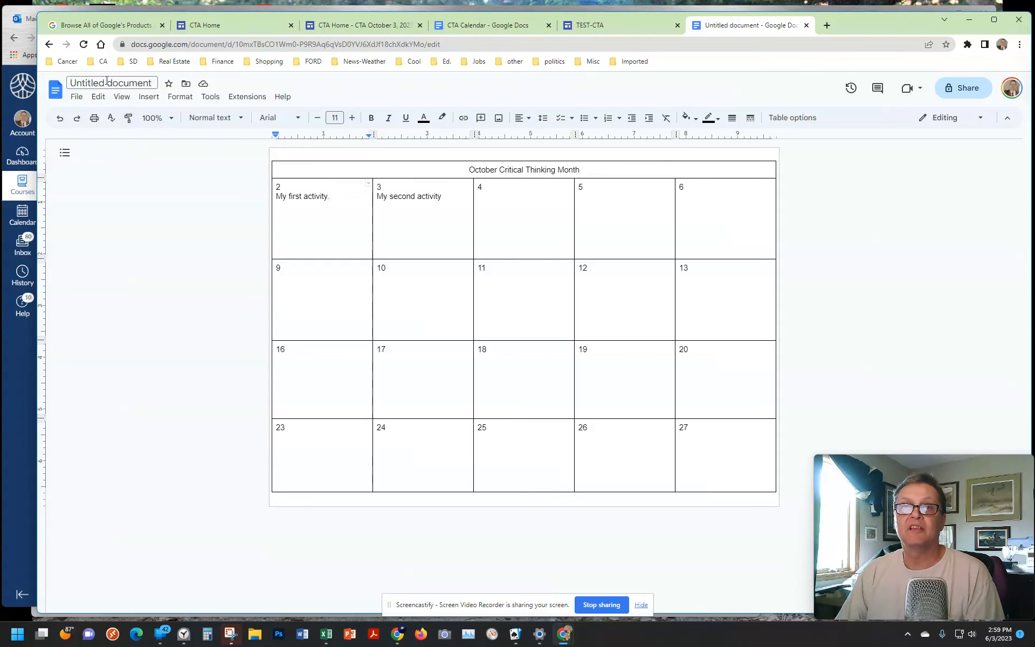
{"action": "type", "text": "test"}
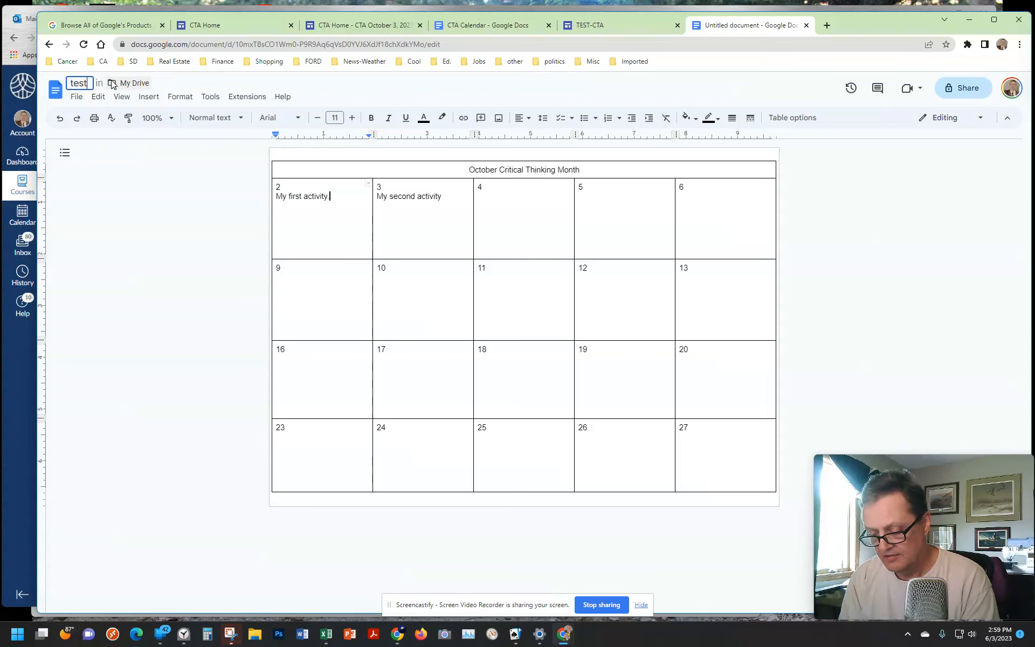
{"action": "type", "text": "-CTA"}
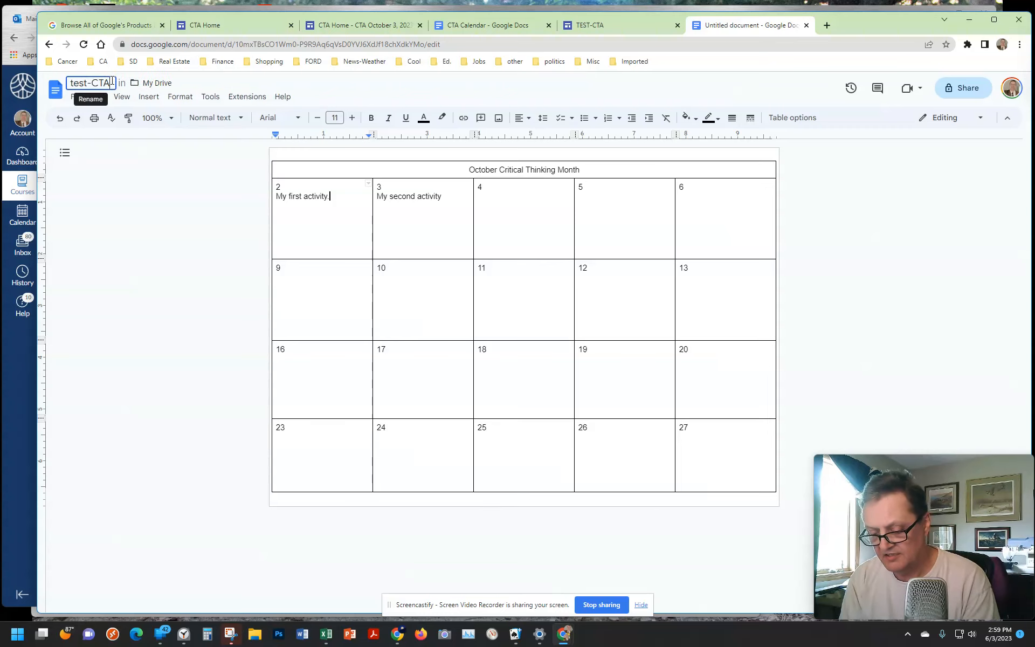
{"action": "type", "text": " calendar"}
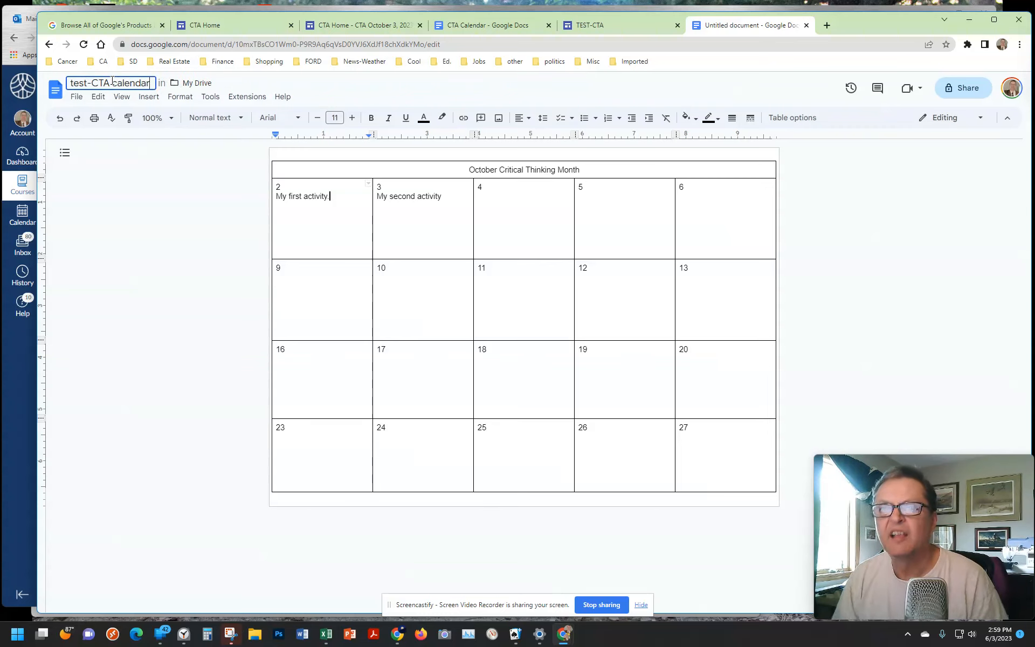
{"action": "left_click_drag", "start_coordinate": [173, 181], "coordinate": [169, 153]}
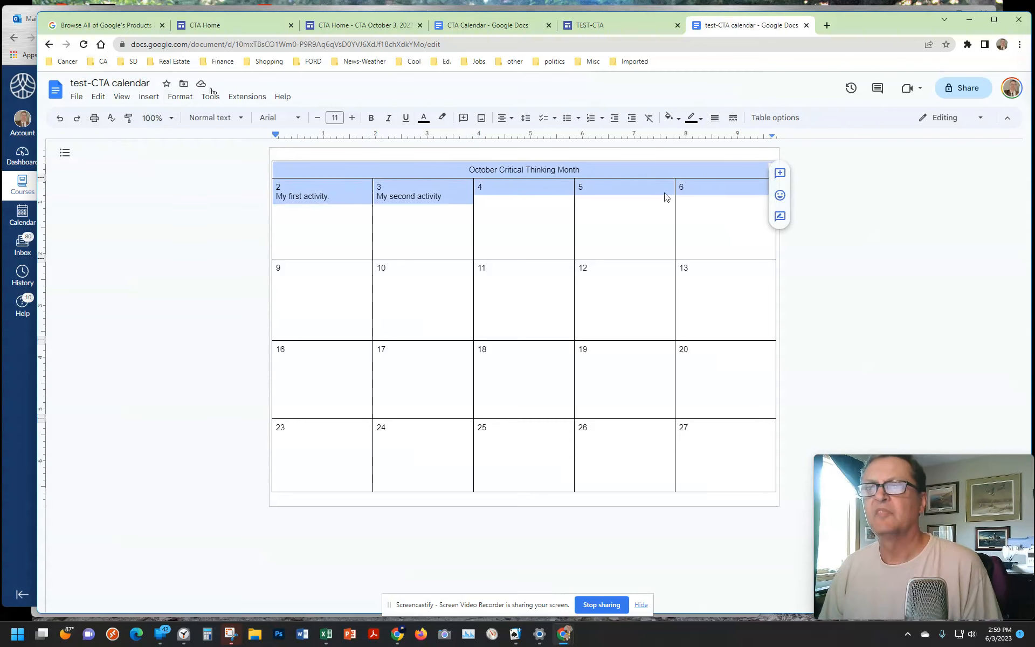
{"action": "left_click", "coordinate": [895, 242]}
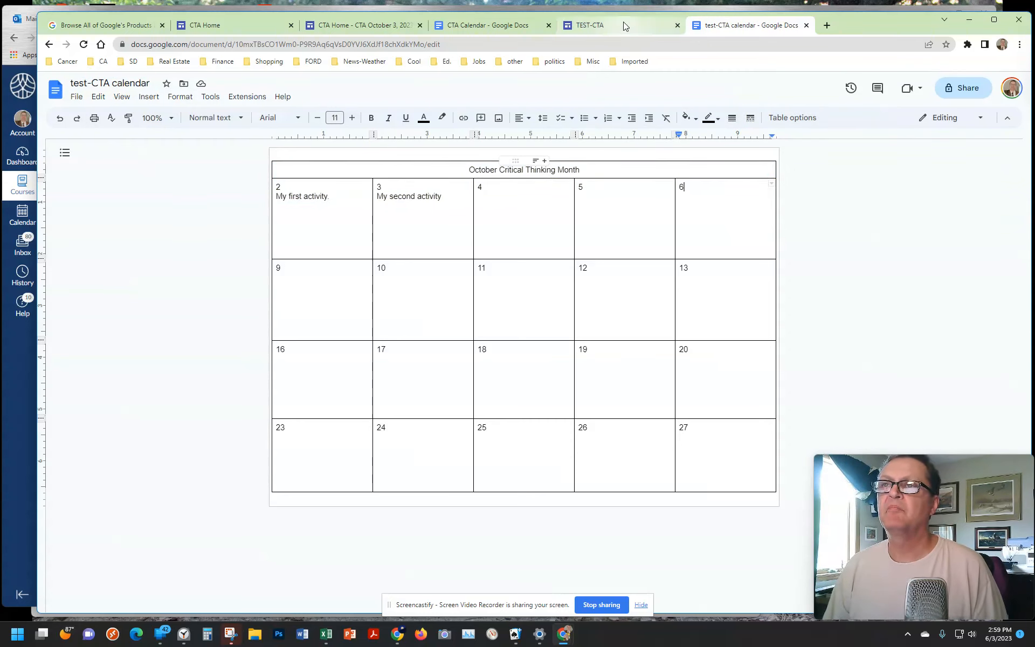
Step: Switch to the TEST-CTA site in Google Sites and insert the "test-CTA calendar" document on the page
{"action": "left_click", "coordinate": [607, 28]}
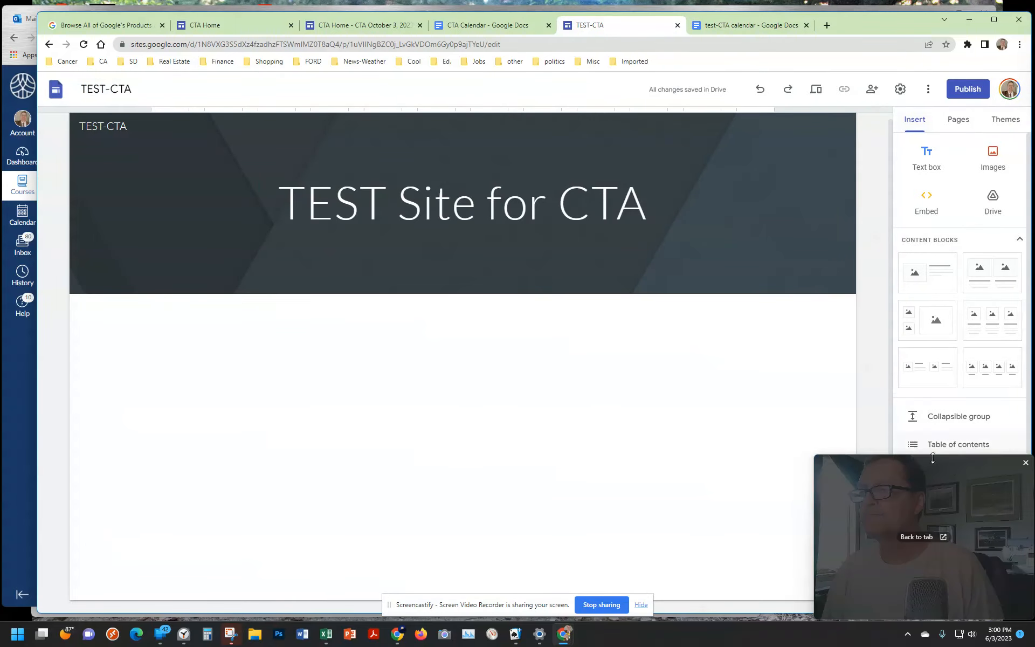
{"action": "left_click_drag", "start_coordinate": [951, 464], "coordinate": [793, 458]}
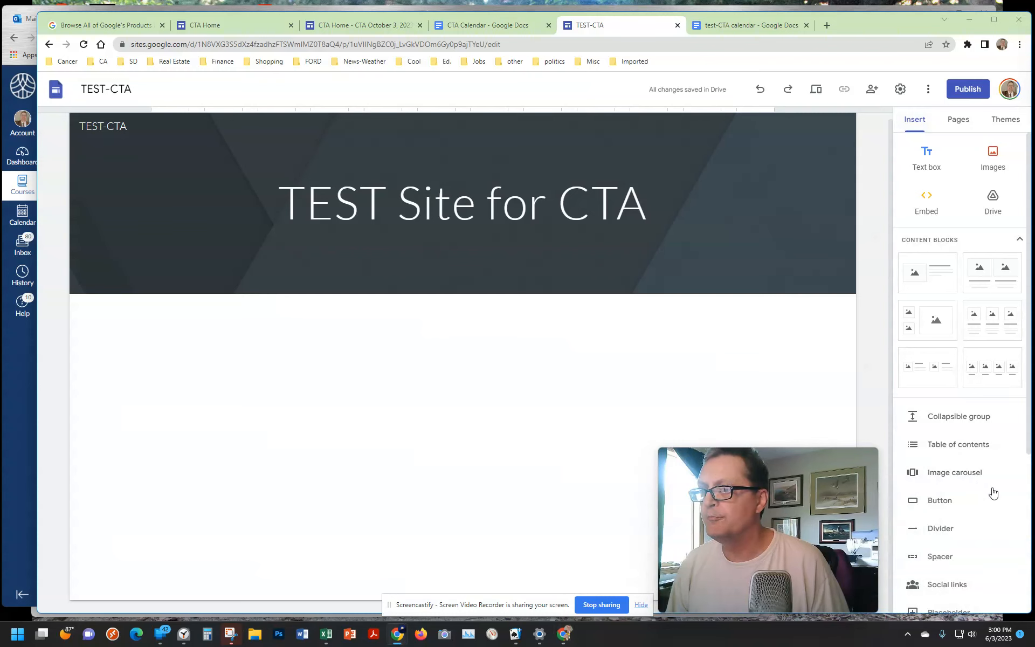
{"action": "scroll", "coordinate": [977, 503], "scroll_direction": "down", "scroll_amount": 4}
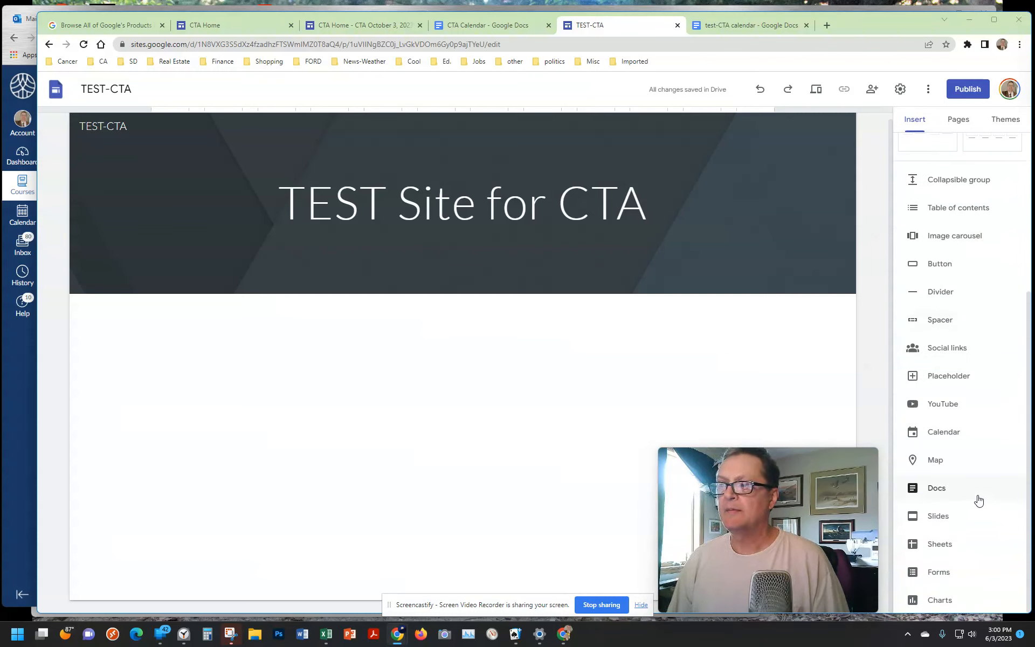
{"action": "left_click", "coordinate": [935, 490]}
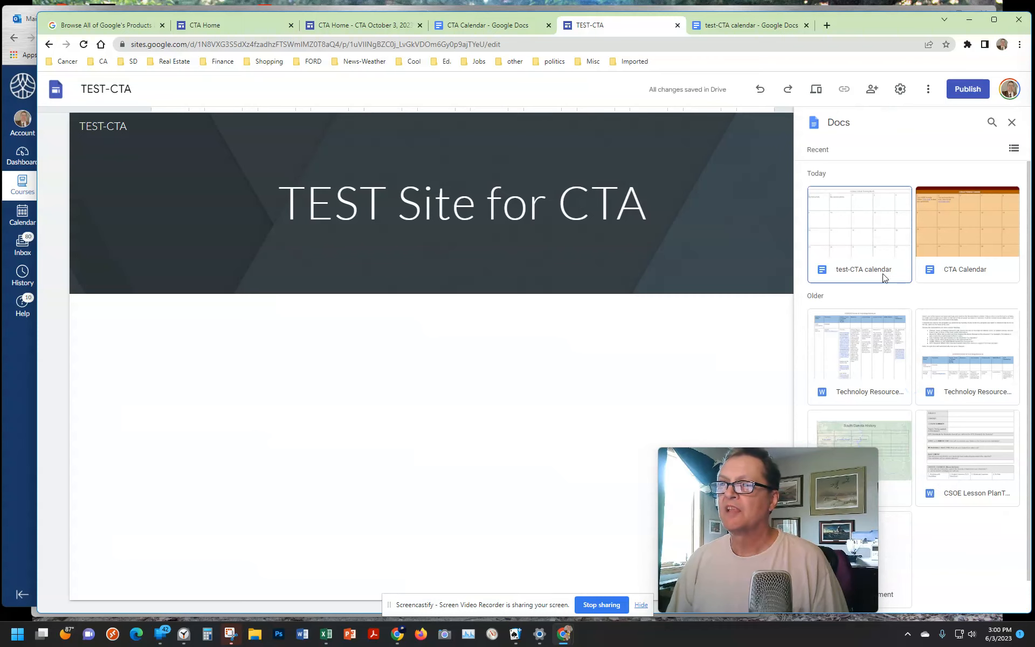
{"action": "left_click", "coordinate": [857, 220]}
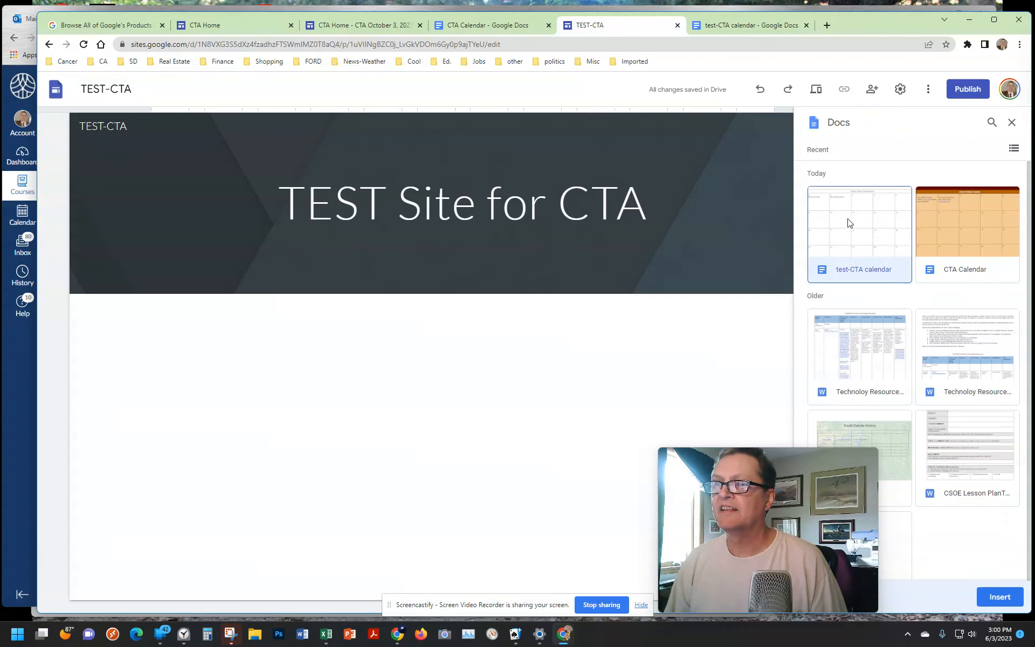
{"action": "left_click", "coordinate": [1000, 597]}
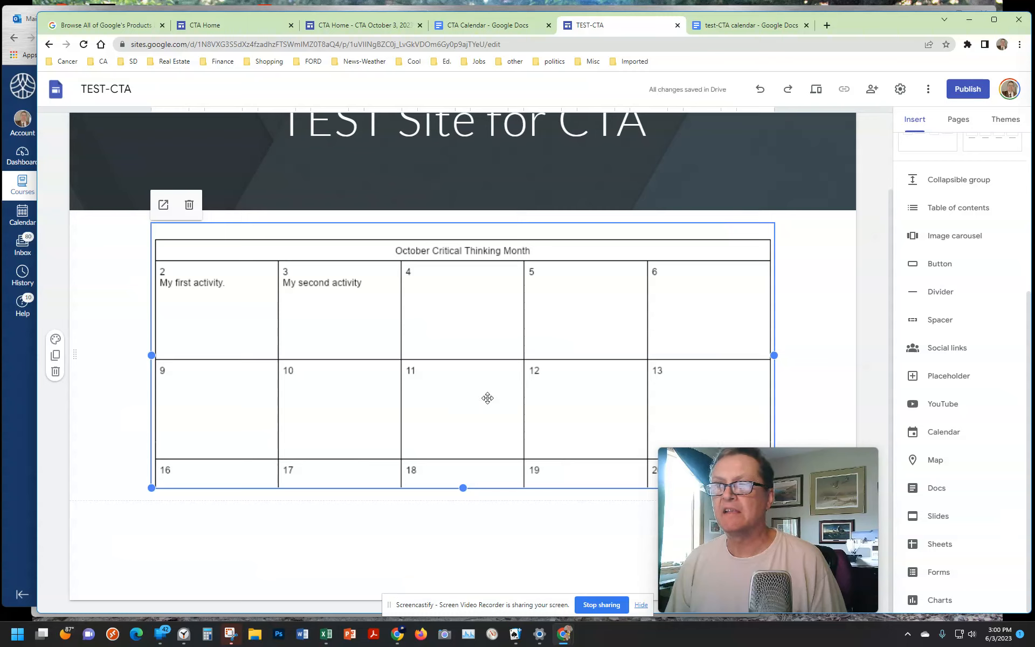
Step: Extend the embedded calendar's frame downward until all four date rows fit inside, and deselect it
{"action": "mouse_move", "coordinate": [768, 464]}
{"action": "left_click_drag", "start_coordinate": [746, 463], "coordinate": [891, 468]}
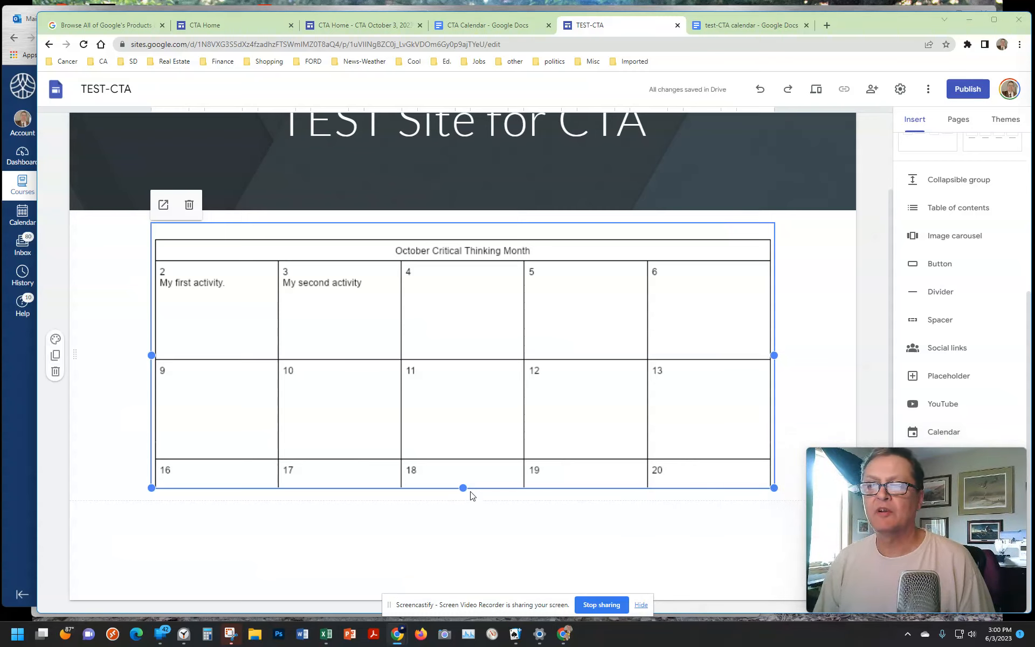
{"action": "left_click_drag", "start_coordinate": [463, 488], "coordinate": [462, 585]}
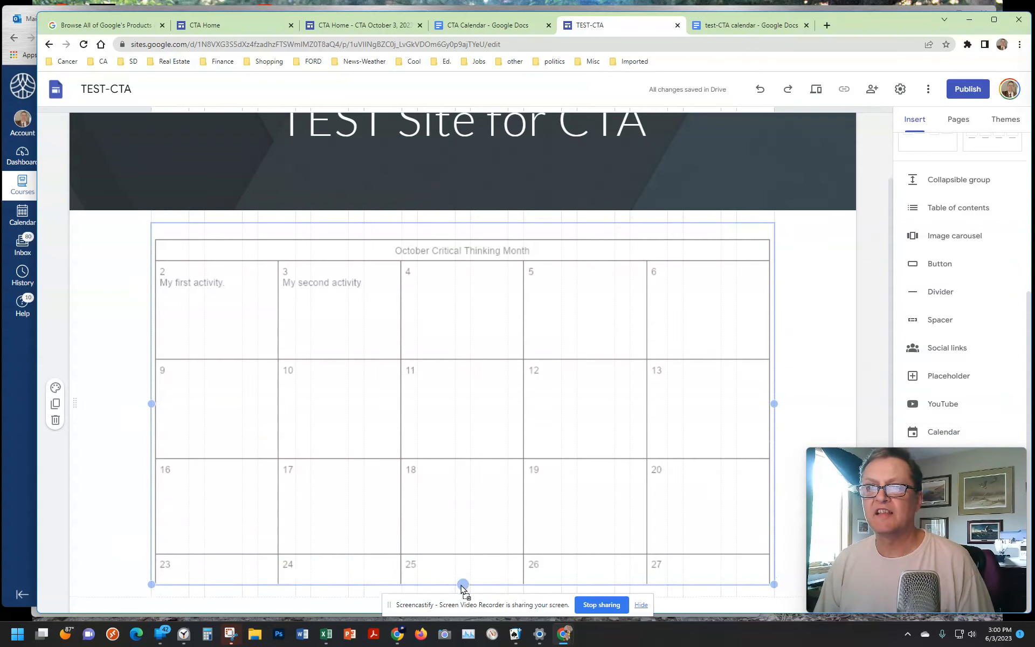
{"action": "scroll", "coordinate": [505, 492], "scroll_direction": "down", "scroll_amount": 2}
{"action": "left_click_drag", "start_coordinate": [464, 489], "coordinate": [463, 556]}
{"action": "left_click", "coordinate": [675, 584]}
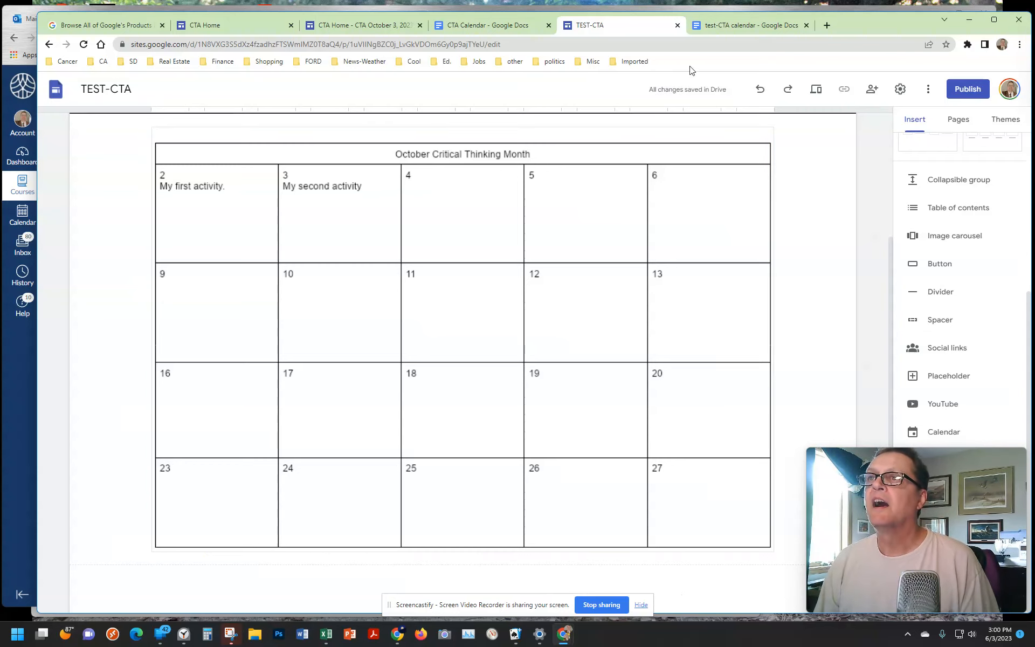
Step: Return to the test-CTA calendar document in Google Docs and fill the table's header cell with dark blue
{"action": "left_click", "coordinate": [743, 26]}
{"action": "left_click", "coordinate": [605, 171]}
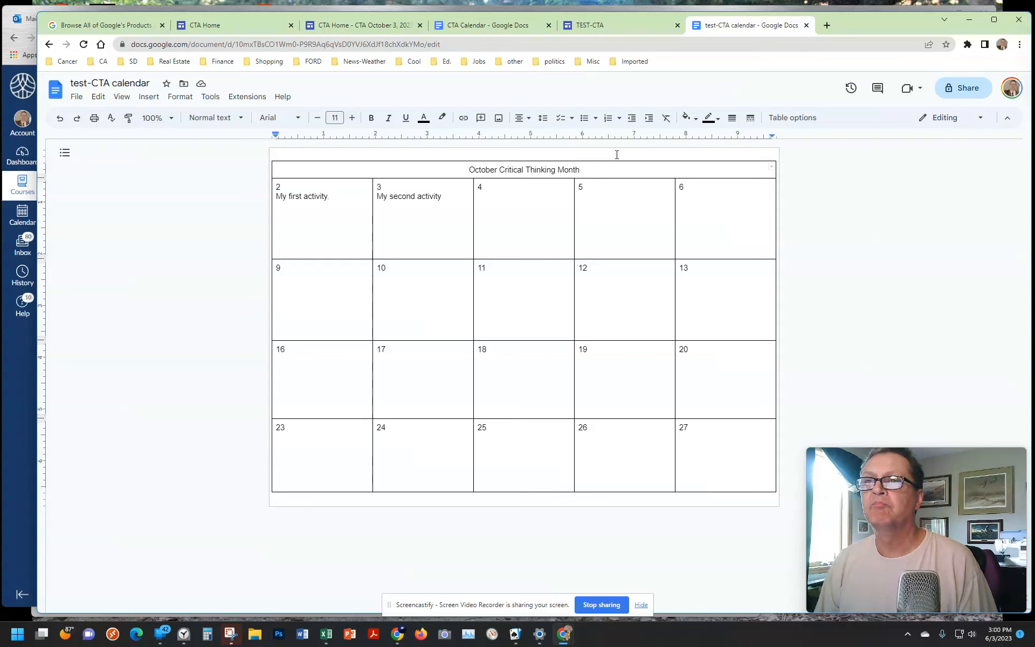
{"action": "left_click", "coordinate": [696, 121]}
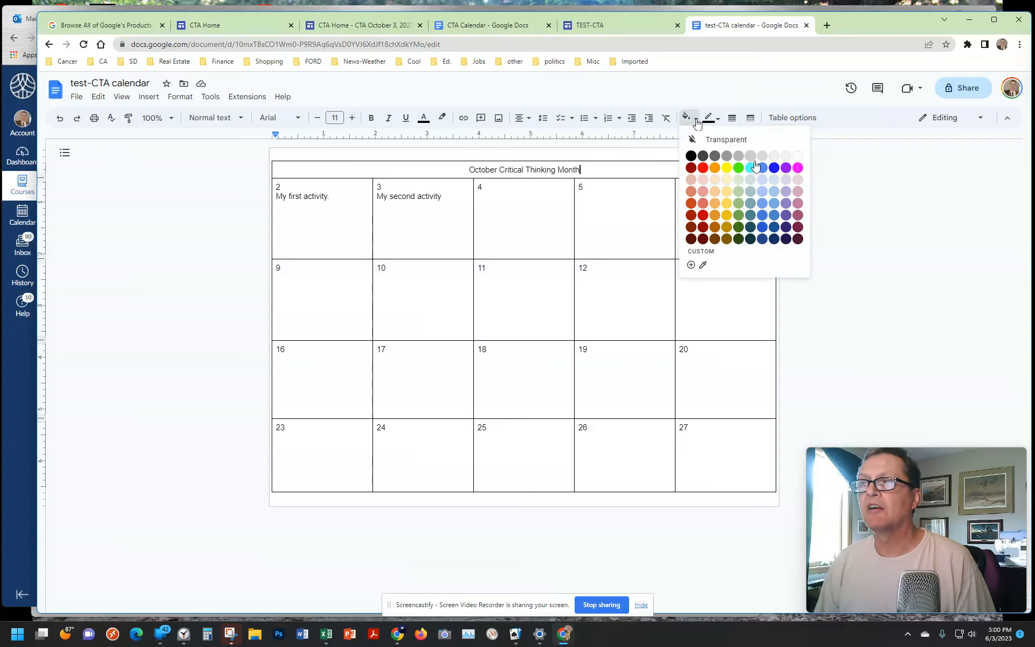
{"action": "left_click", "coordinate": [775, 230]}
Step: Make the header title "October Critical Thinking Month" white and bold
{"action": "left_click_drag", "start_coordinate": [591, 170], "coordinate": [455, 165]}
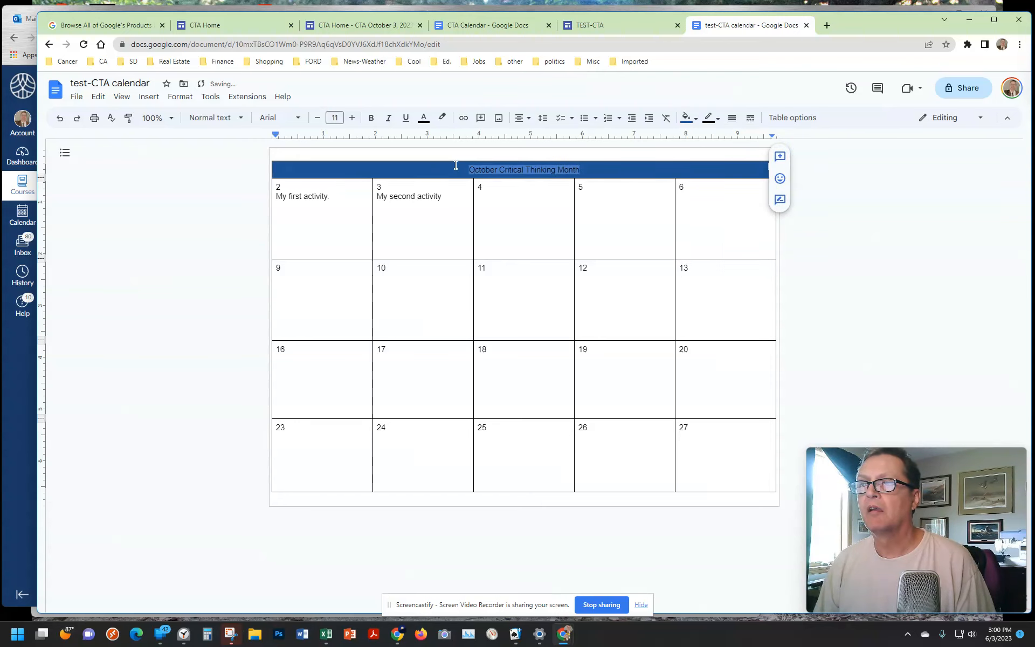
{"action": "left_click", "coordinate": [424, 118]}
{"action": "left_click", "coordinate": [534, 139]}
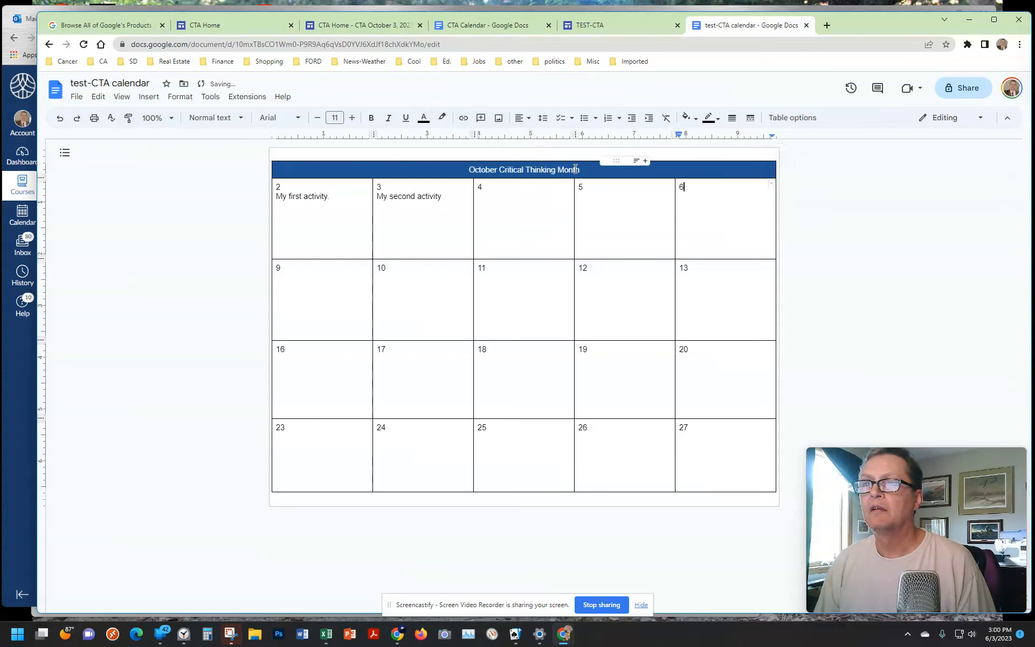
{"action": "left_click", "coordinate": [371, 118]}
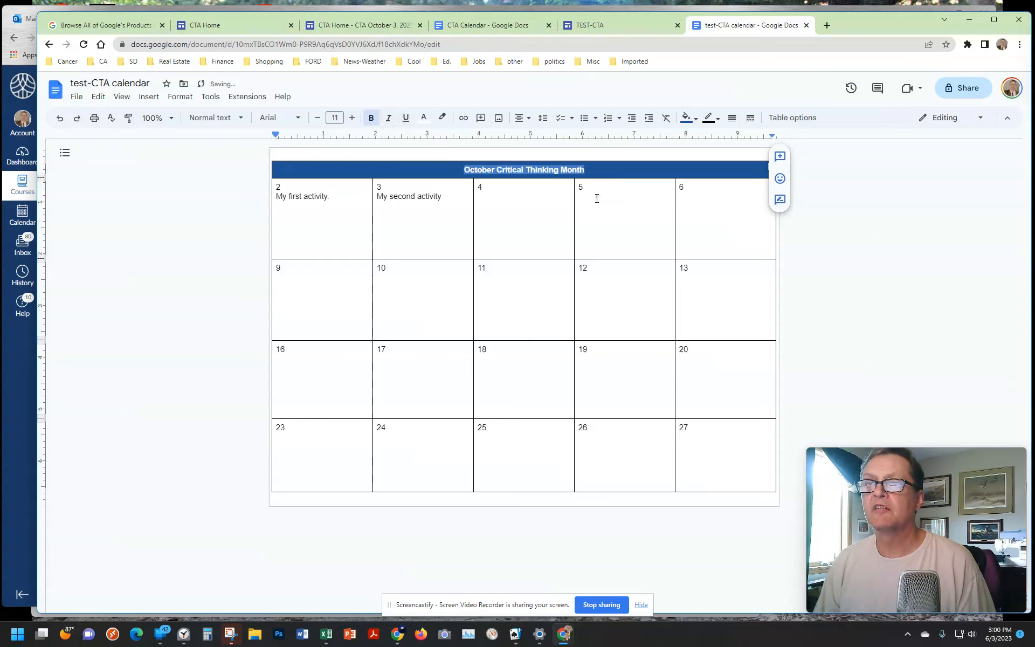
Step: Fill all the calendar's date cells, from 2 through 27, with light blue
{"action": "left_click", "coordinate": [862, 239]}
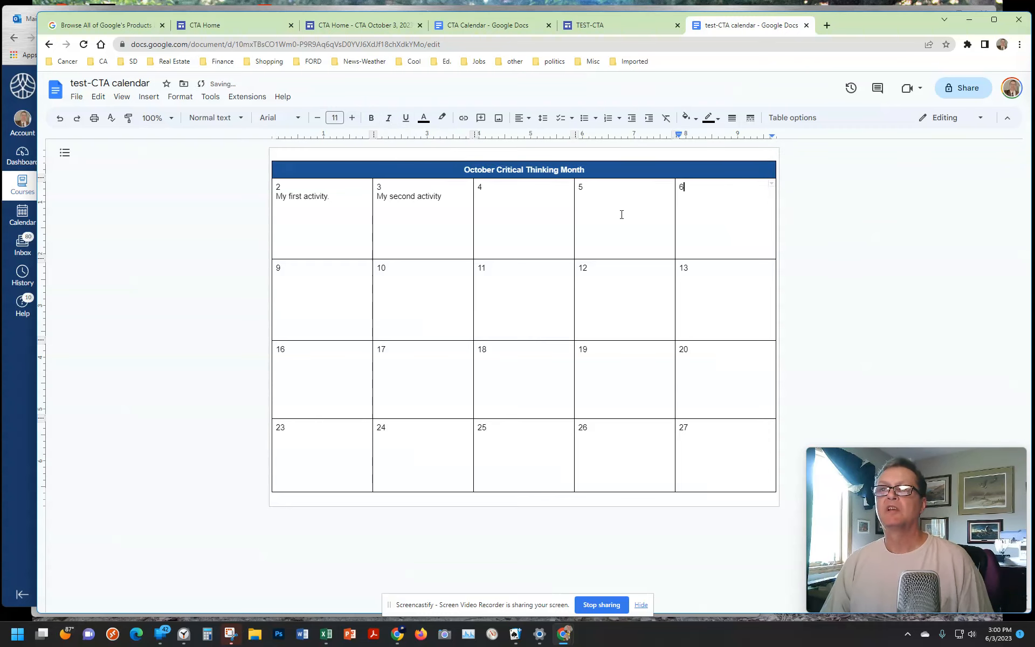
{"action": "left_click", "coordinate": [299, 230]}
{"action": "left_click_drag", "start_coordinate": [298, 230], "coordinate": [703, 444]}
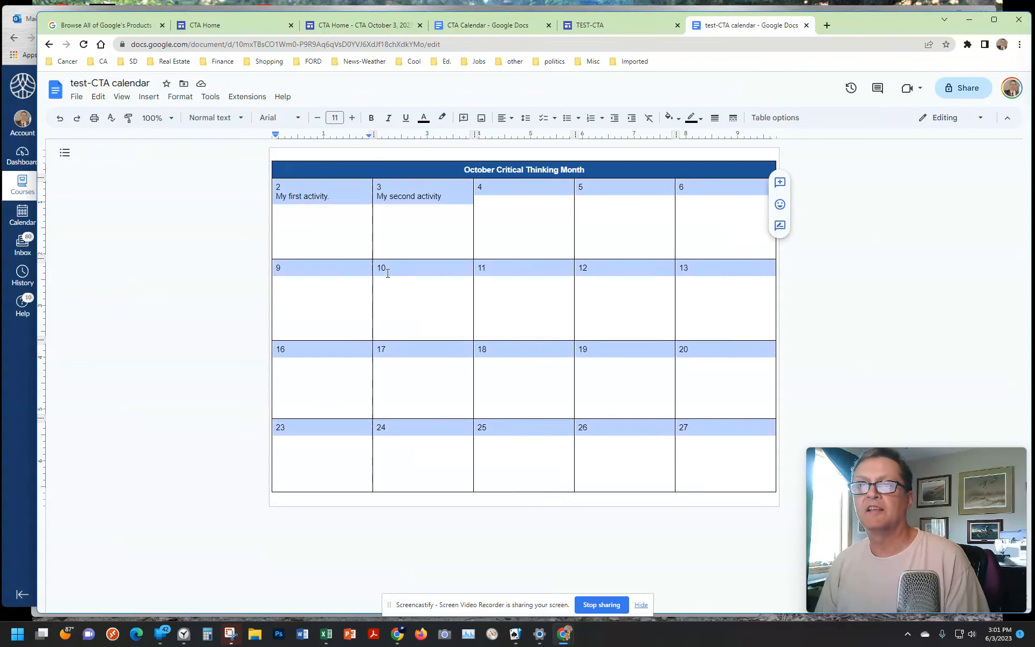
{"action": "left_click", "coordinate": [680, 118]}
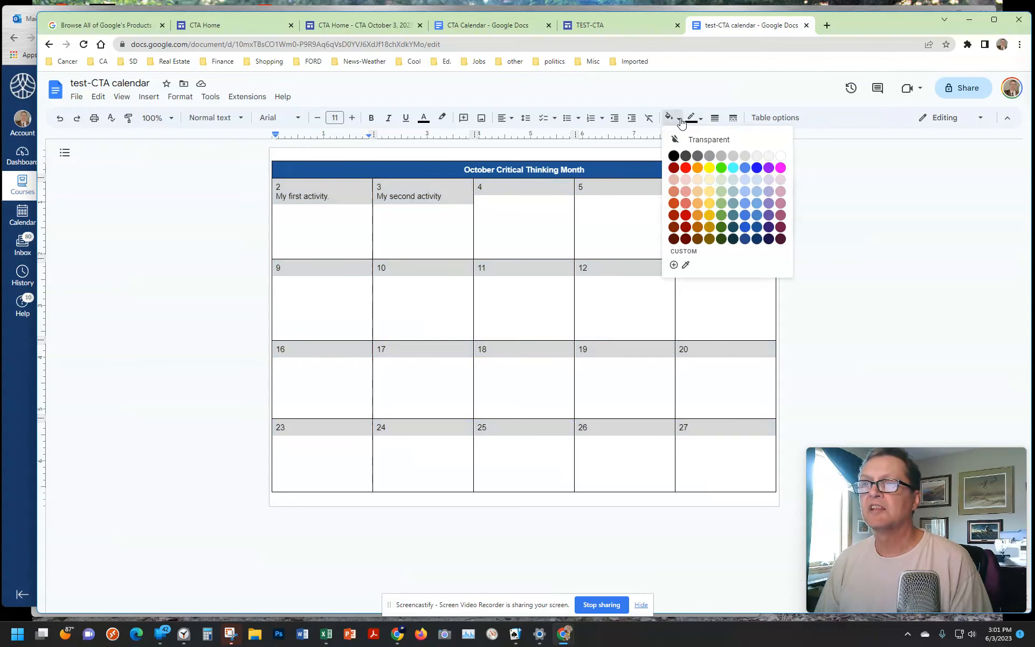
{"action": "left_click", "coordinate": [757, 184]}
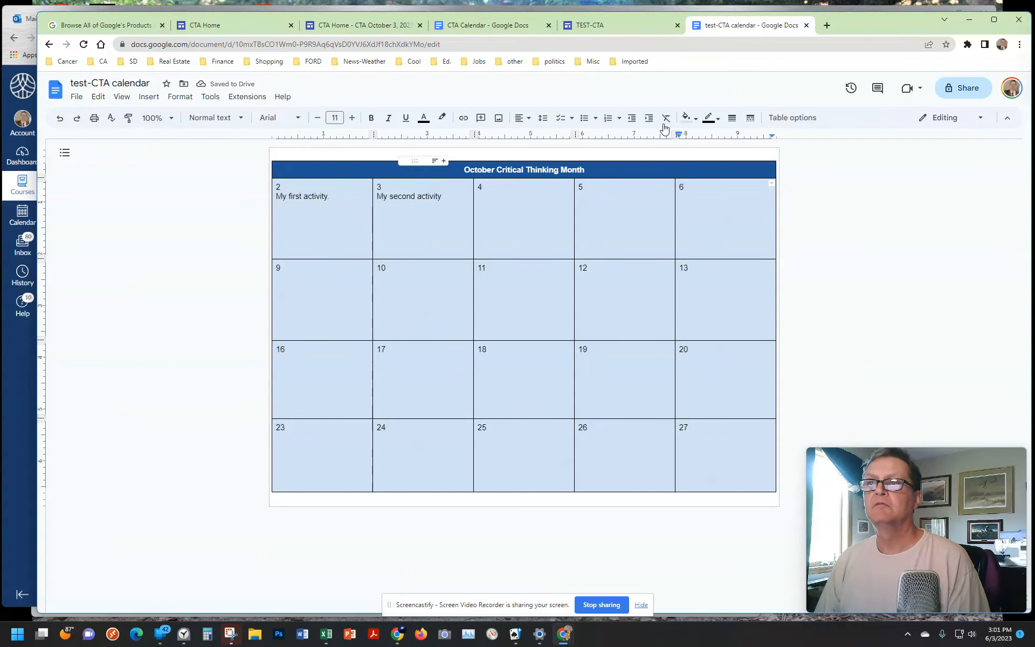
Step: Switch to the TEST-CTA site in Google Sites and reload it to check the embedded calendar's colors
{"action": "left_click", "coordinate": [597, 27]}
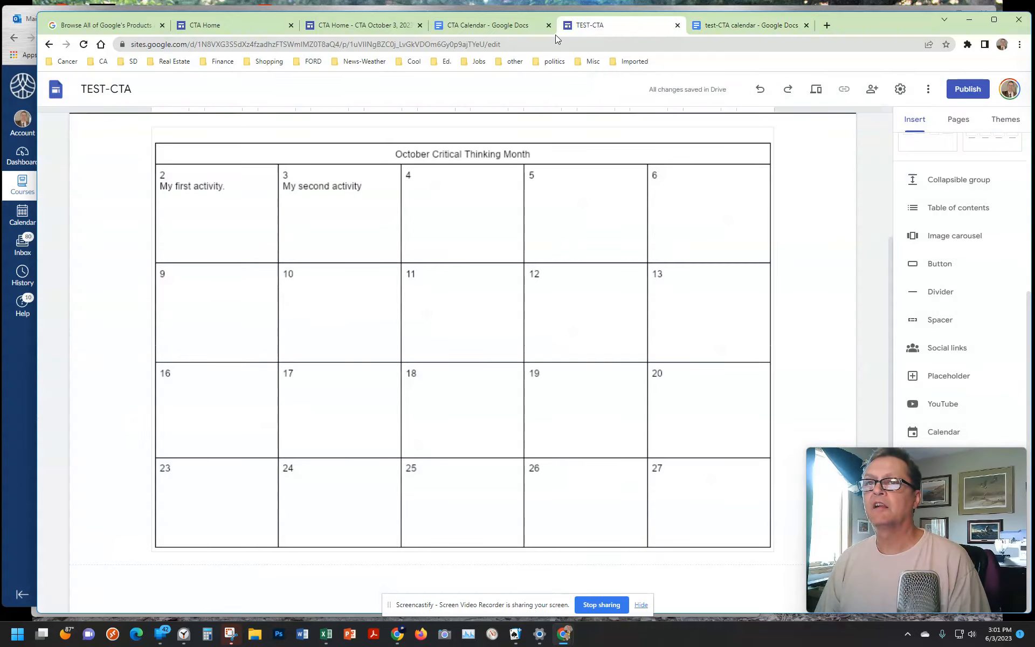
{"action": "scroll", "coordinate": [784, 198], "scroll_direction": "up", "scroll_amount": 3}
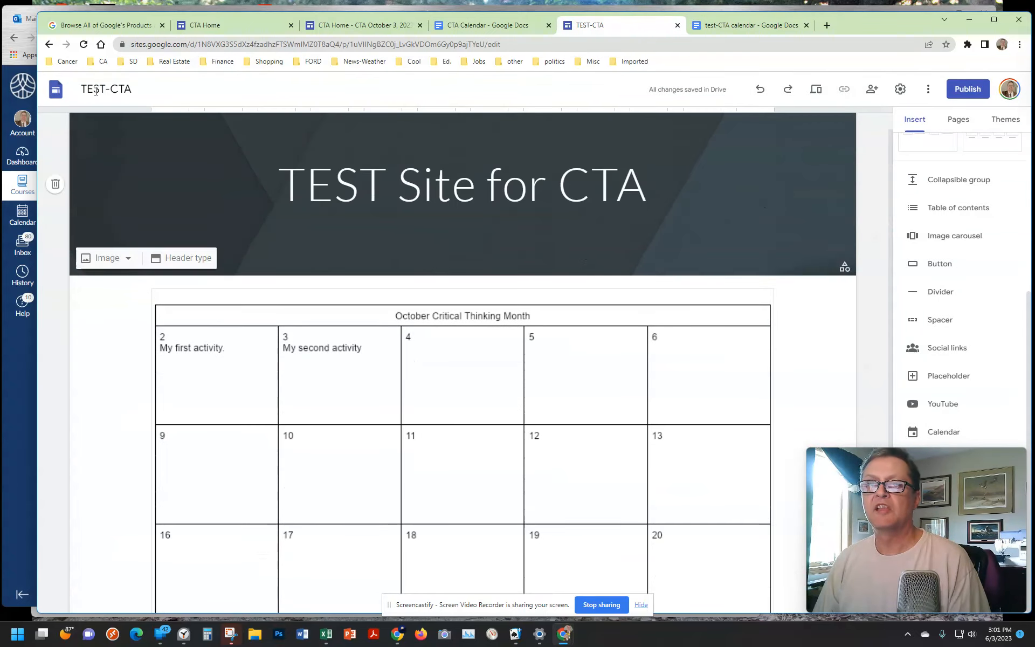
{"action": "left_click", "coordinate": [84, 45]}
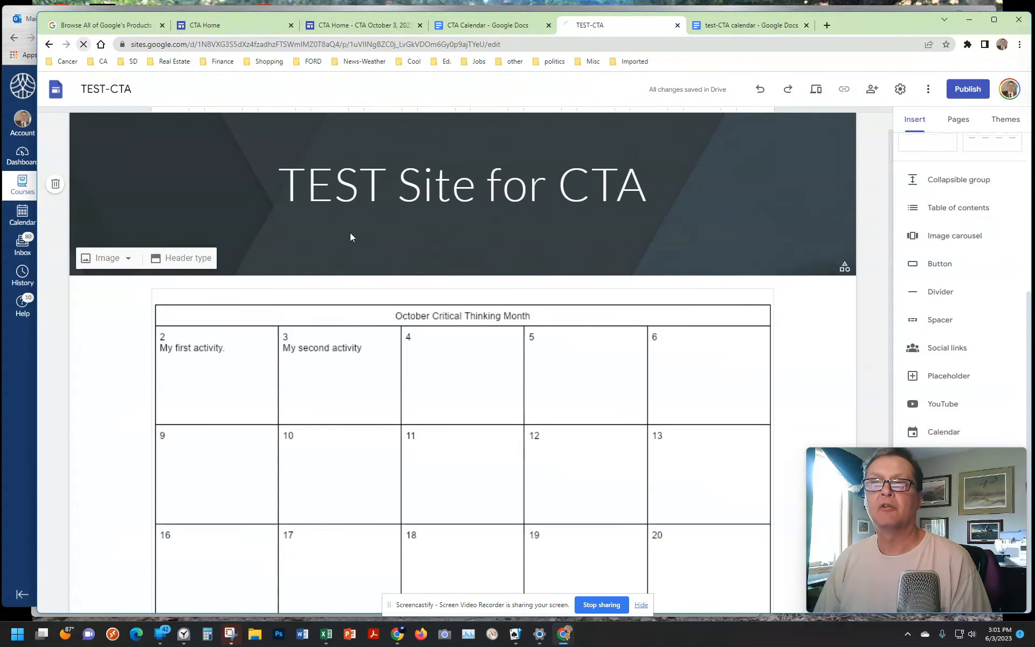
{"action": "left_click", "coordinate": [380, 236]}
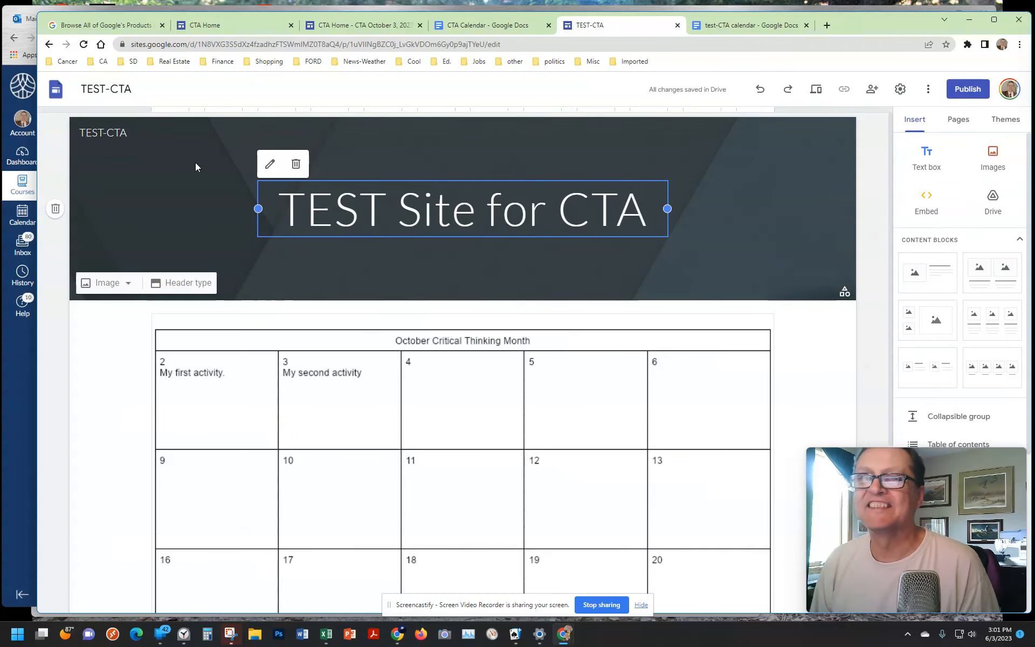
{"action": "left_click", "coordinate": [84, 45]}
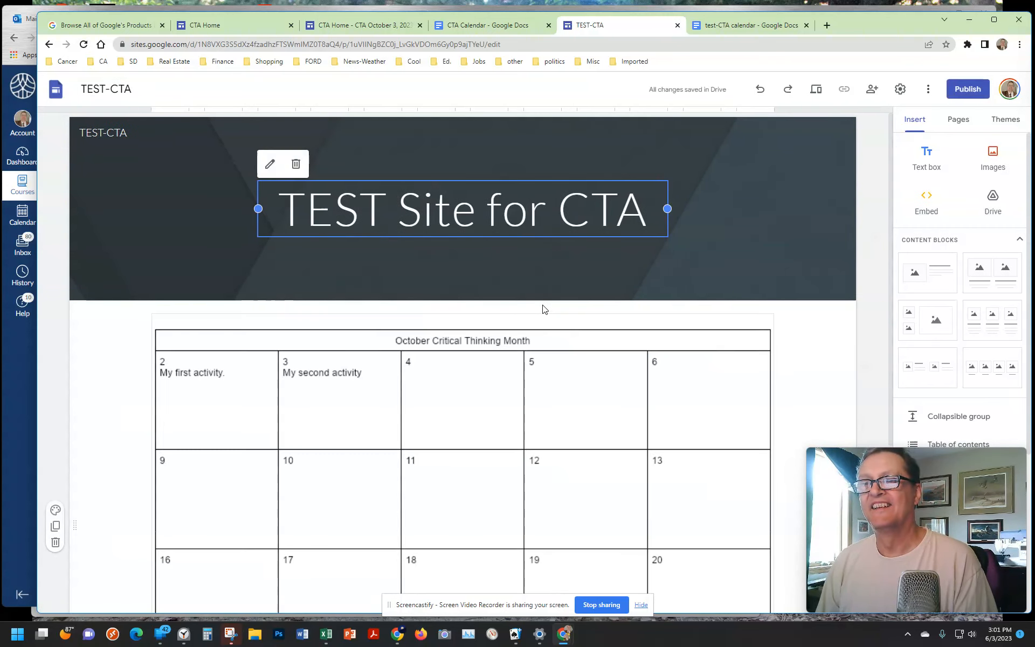
Step: Reload the test-CTA calendar document in Google Docs and the TEST-CTA site, and inspect the whole embedded calendar
{"action": "left_click", "coordinate": [743, 32]}
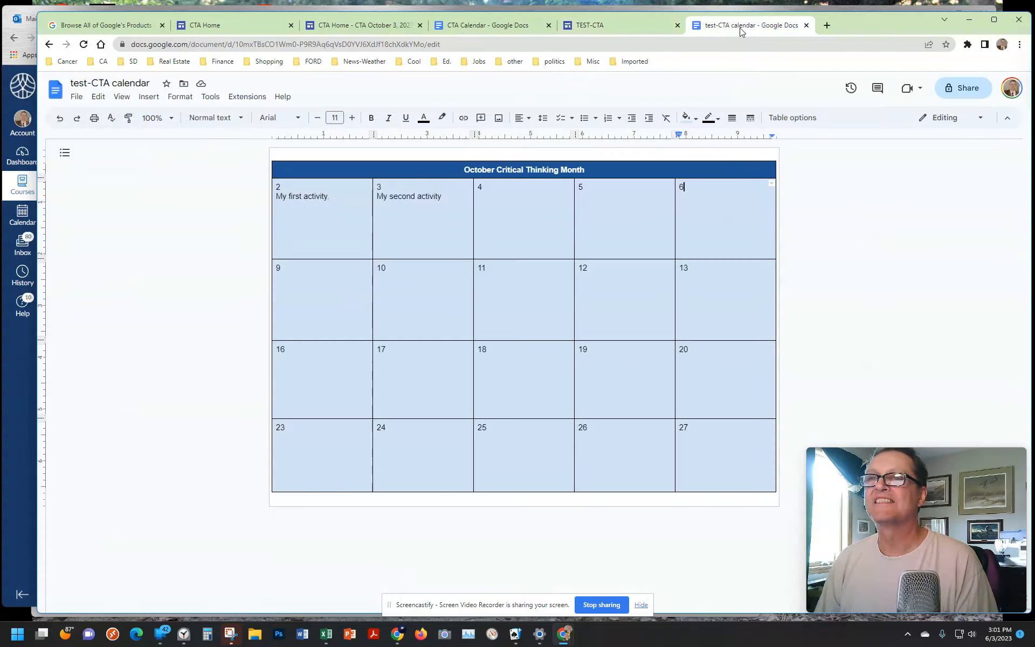
{"action": "left_click", "coordinate": [83, 44]}
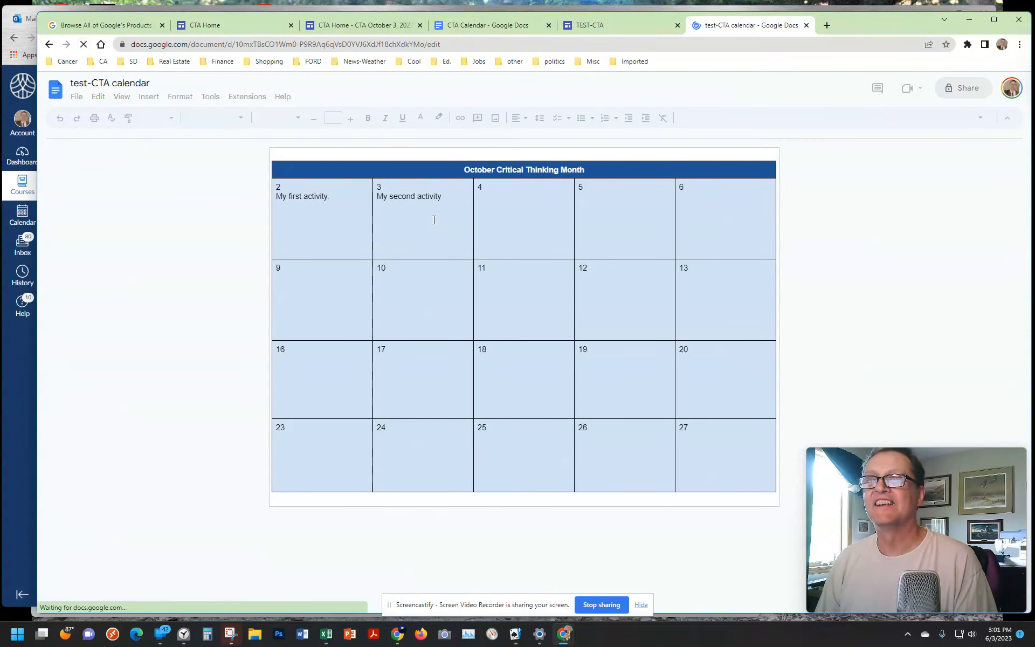
{"action": "left_click", "coordinate": [619, 26]}
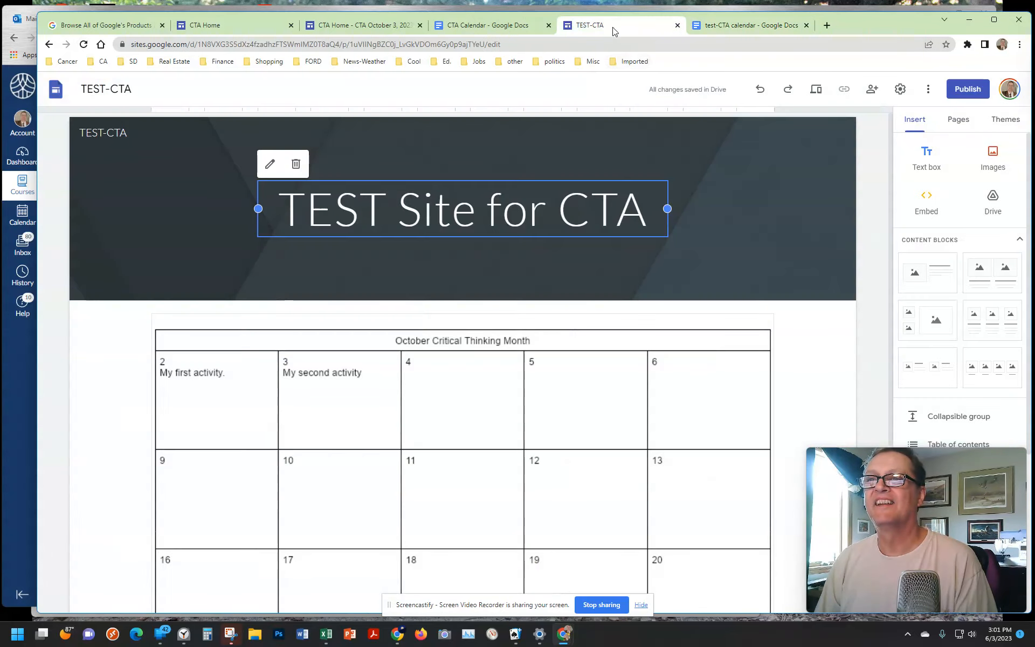
{"action": "left_click", "coordinate": [83, 44]}
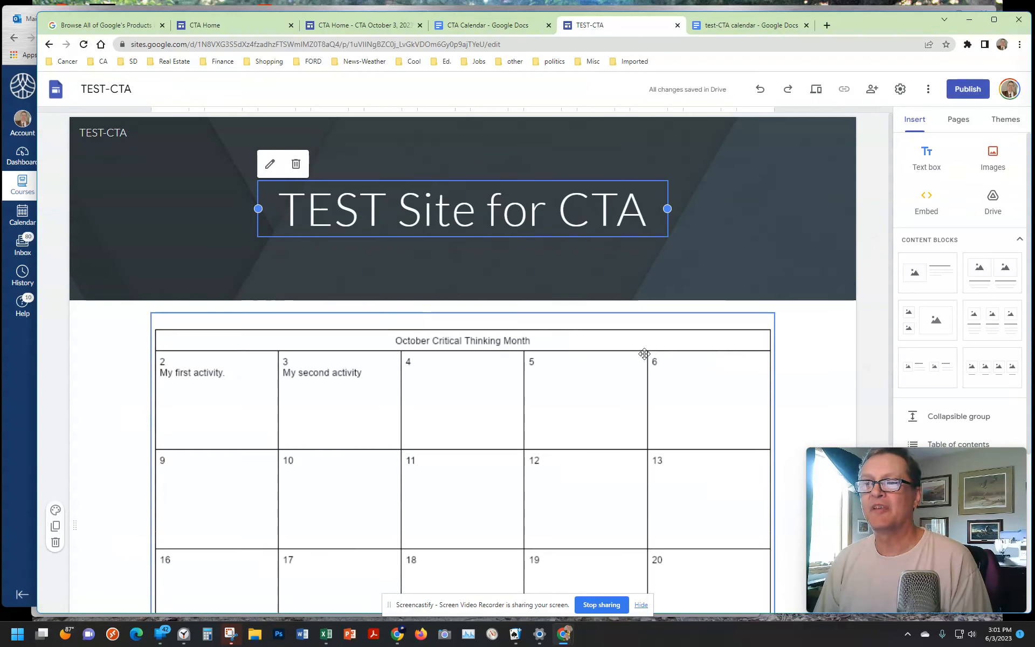
{"action": "scroll", "coordinate": [645, 354], "scroll_direction": "down", "scroll_amount": 4}
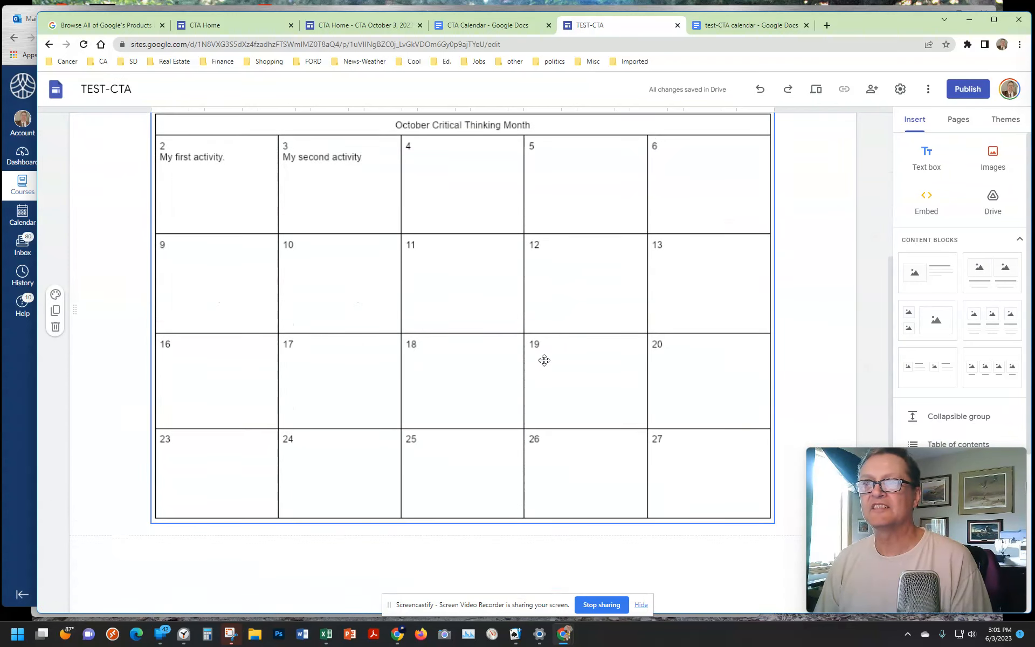
{"action": "scroll", "coordinate": [544, 358], "scroll_direction": "up", "scroll_amount": 1}
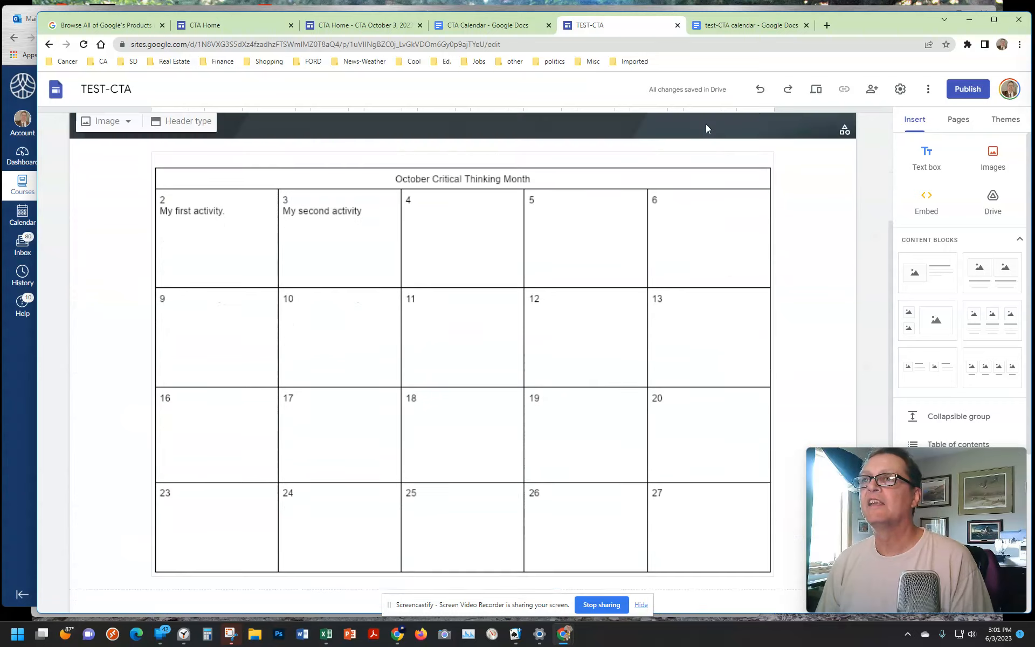
Step: Compare the calendar document with its embedded copy on the TEST-CTA site, reloading the site once more
{"action": "left_click", "coordinate": [736, 27]}
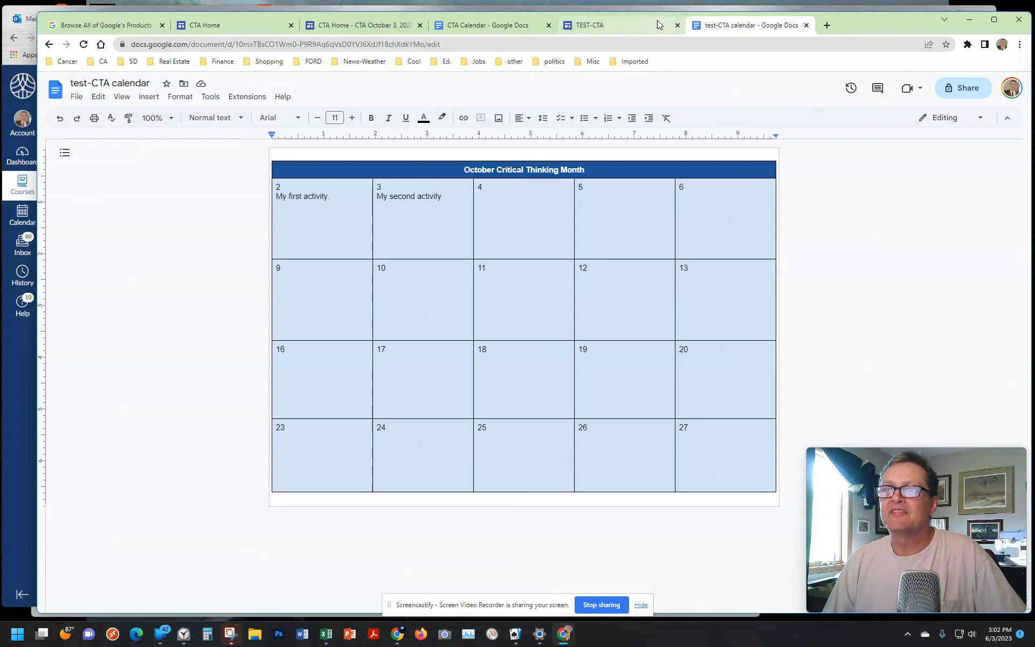
{"action": "left_click", "coordinate": [643, 27]}
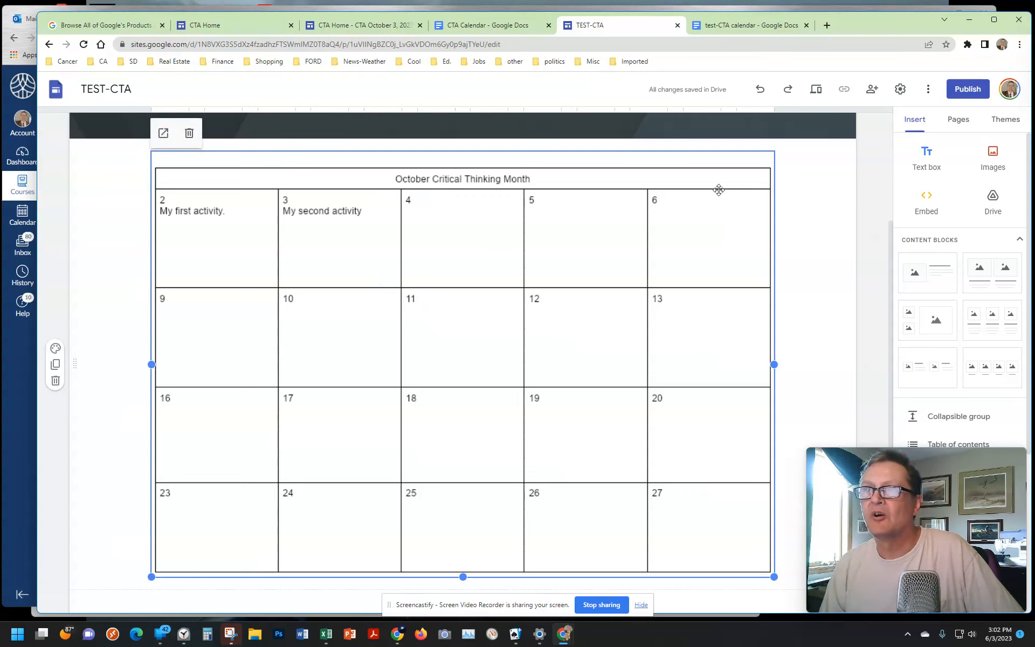
{"action": "left_click", "coordinate": [85, 44]}
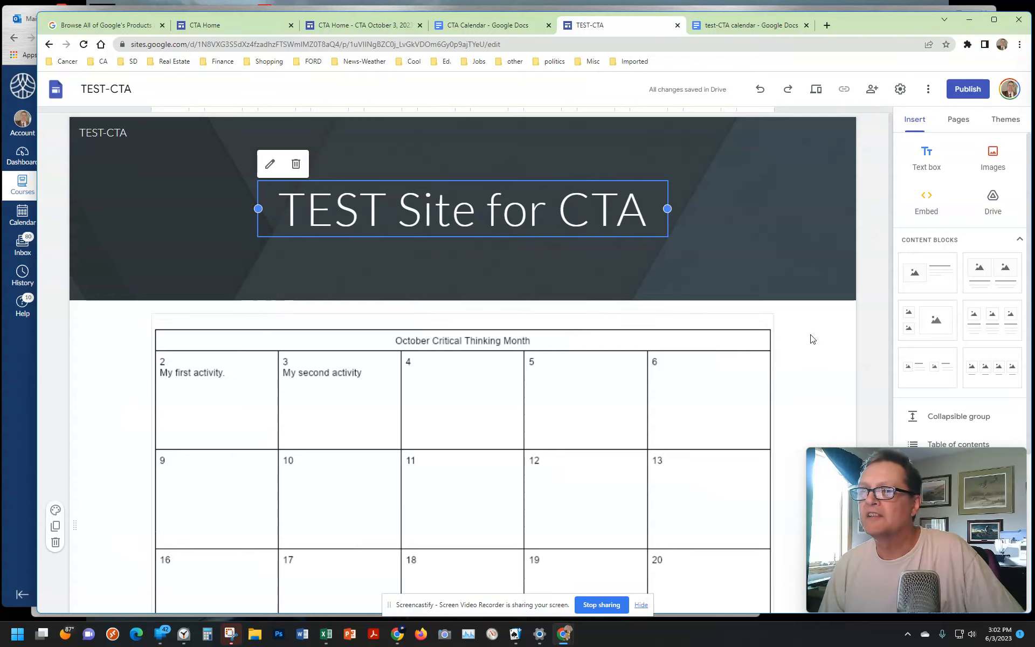
{"action": "scroll", "coordinate": [812, 339], "scroll_direction": "down", "scroll_amount": 5}
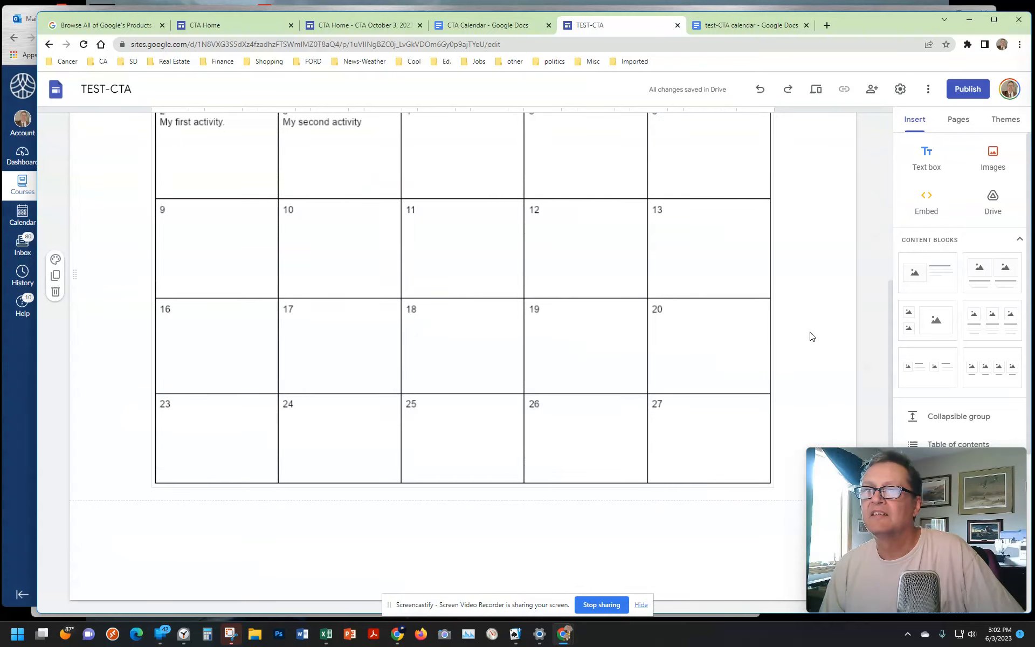
{"action": "scroll", "coordinate": [811, 336], "scroll_direction": "up", "scroll_amount": 1}
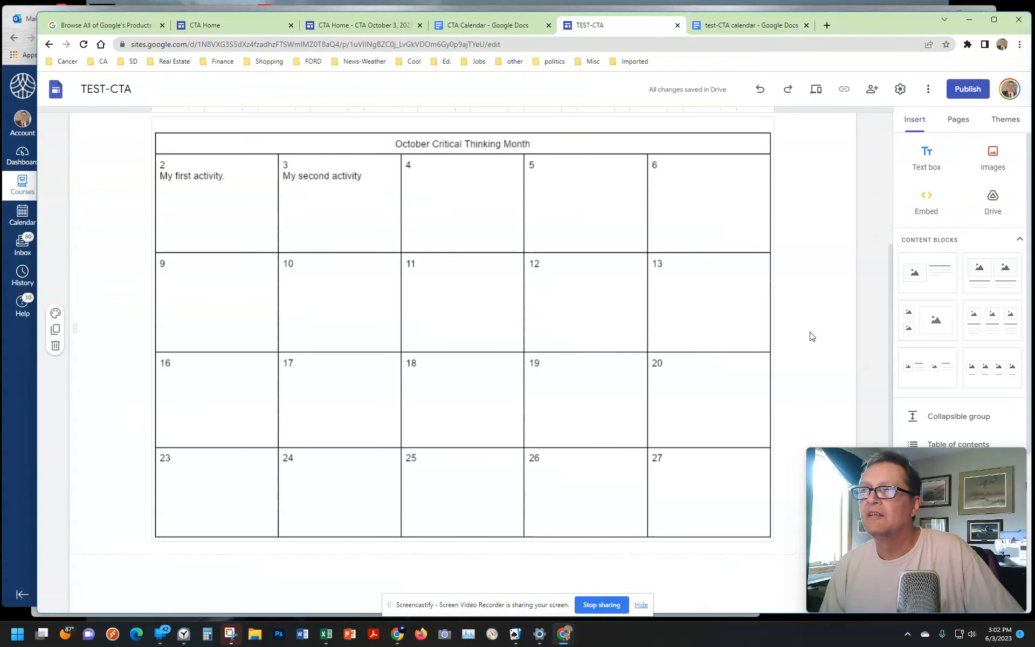
{"action": "left_click", "coordinate": [703, 329]}
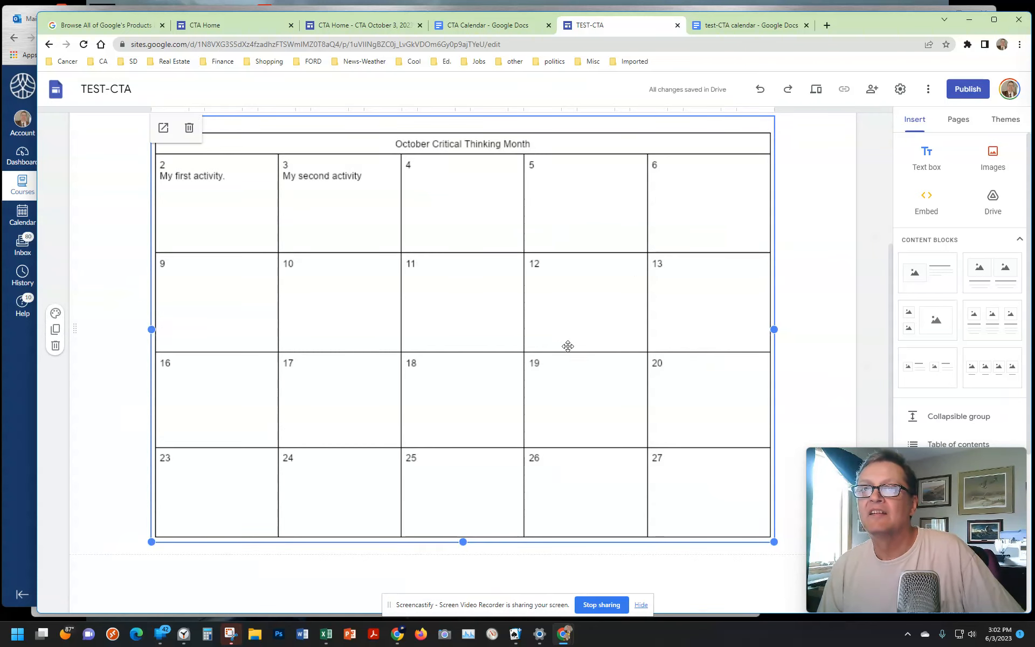
Step: Return to the calendar document in Google Docs and check the fill color of date cell 5
{"action": "left_click", "coordinate": [768, 26]}
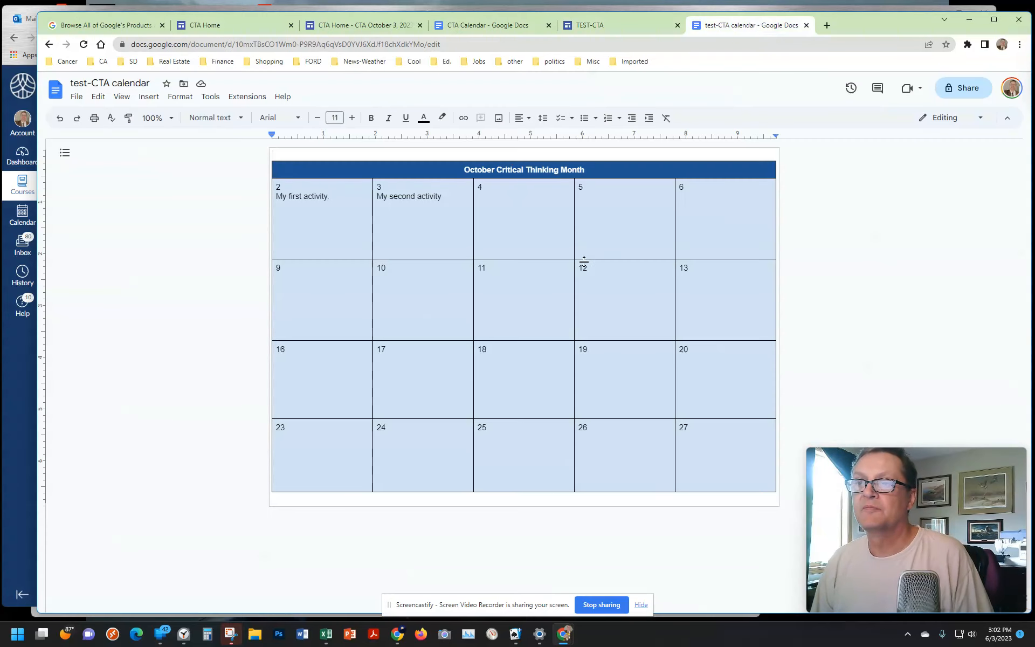
{"action": "left_click", "coordinate": [629, 233]}
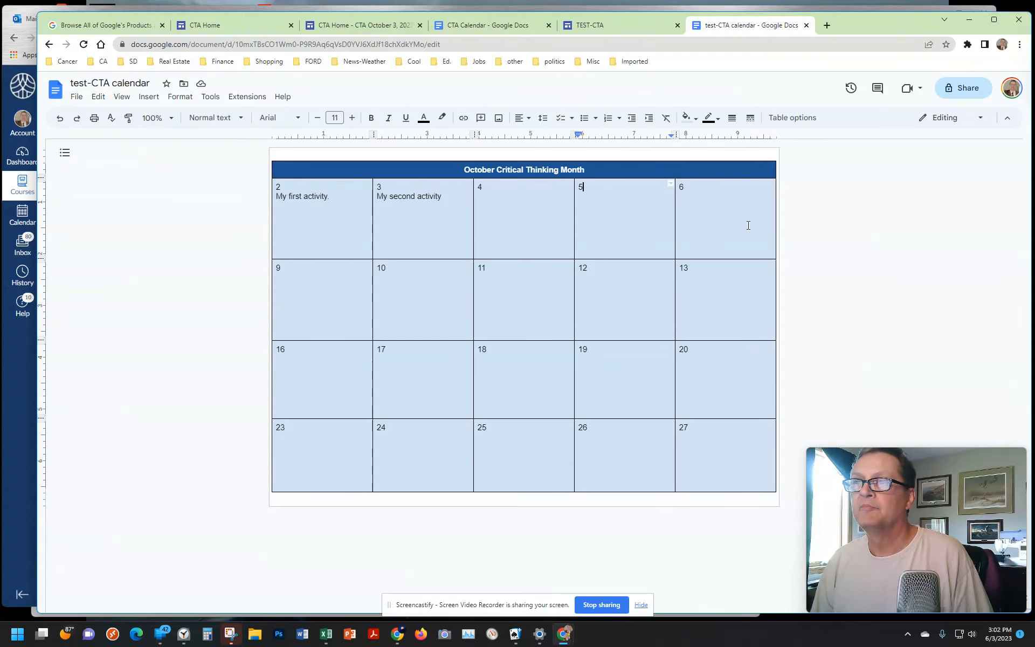
{"action": "left_click", "coordinate": [696, 118]}
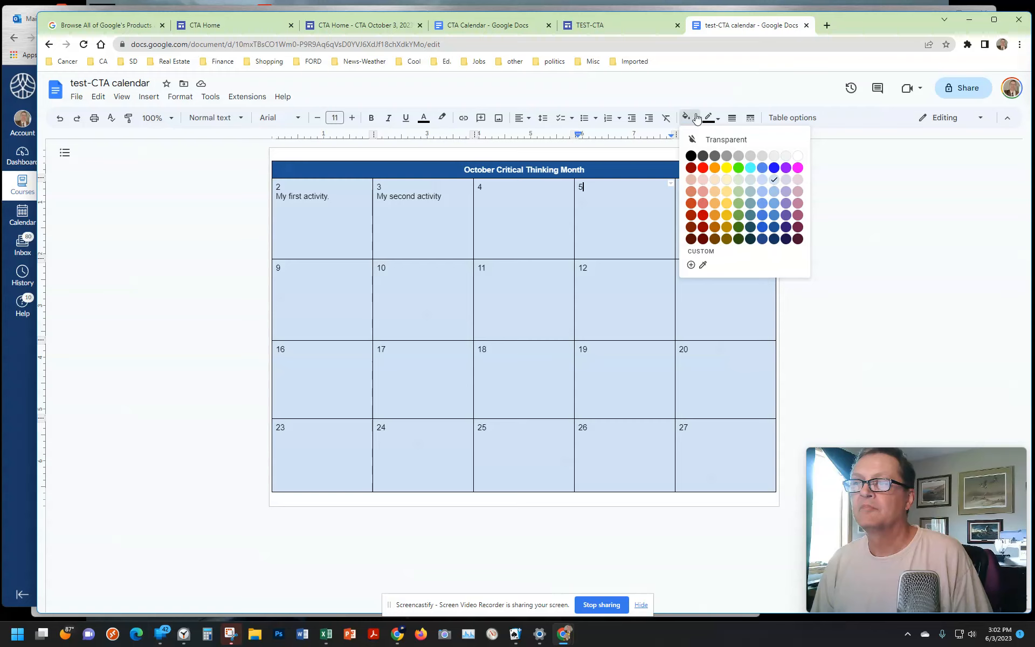
{"action": "left_click", "coordinate": [695, 118]}
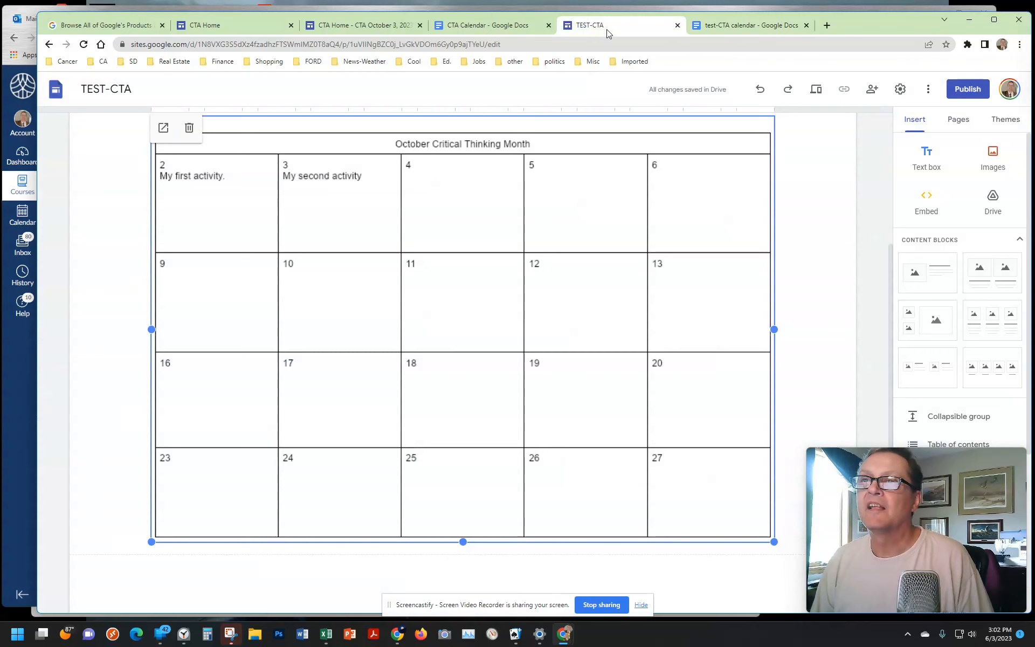
Step: Switch to the TEST-CTA site in Google Sites and bring up its list of pages
{"action": "left_click", "coordinate": [606, 29]}
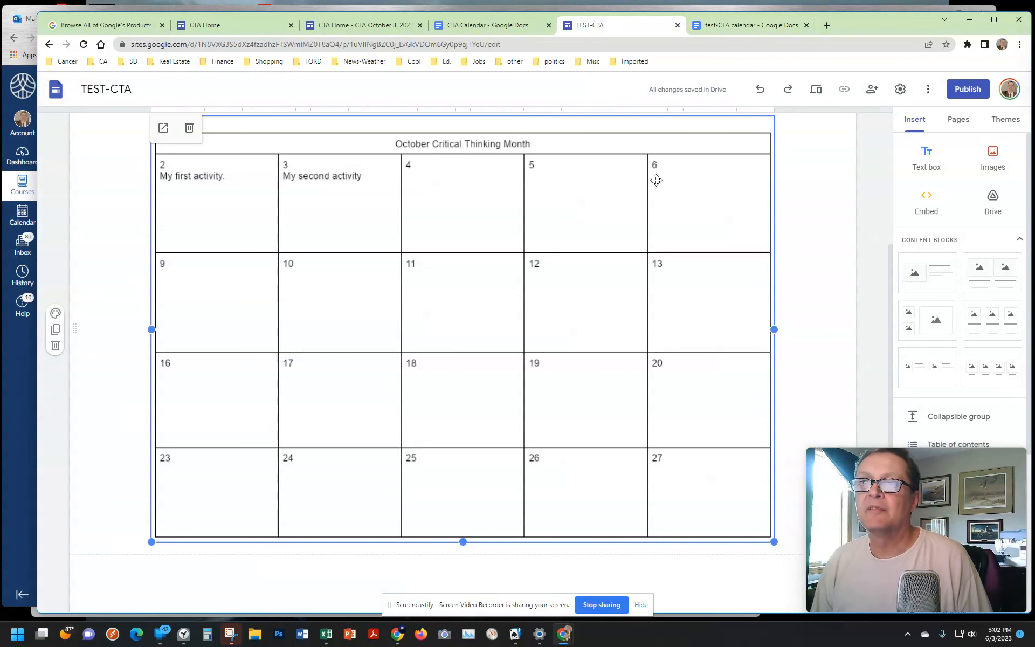
{"action": "scroll", "coordinate": [819, 276], "scroll_direction": "up", "scroll_amount": 4}
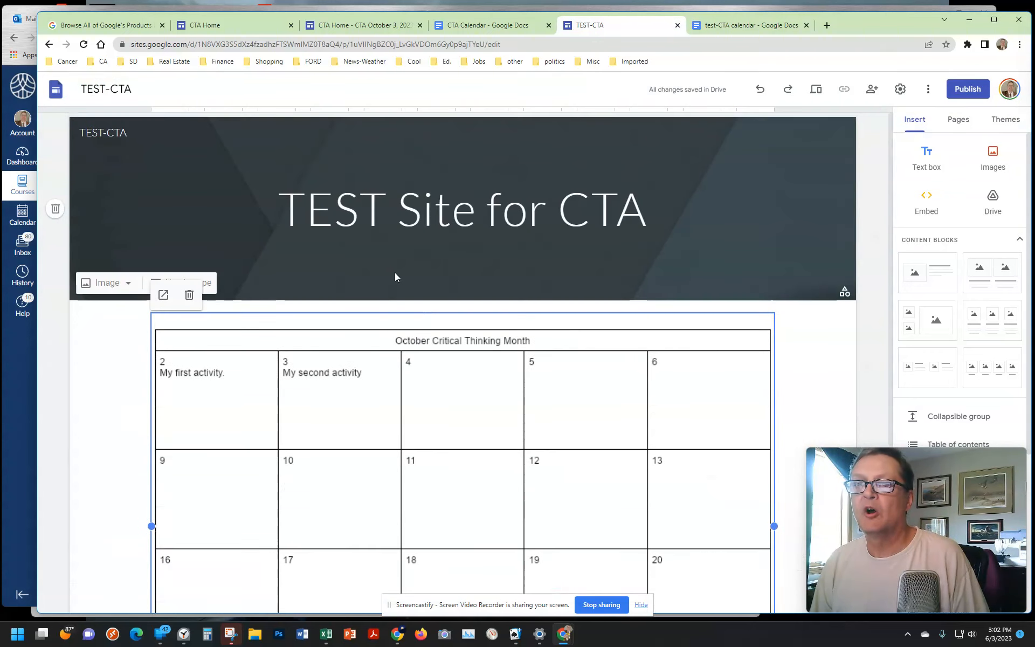
{"action": "left_click", "coordinate": [961, 125]}
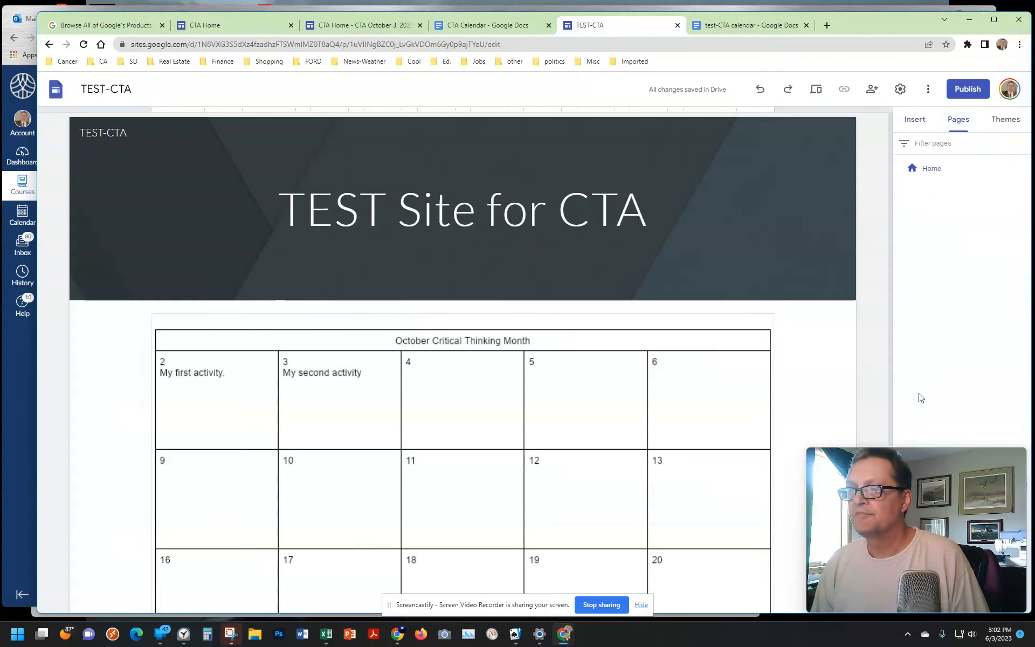
{"action": "left_click_drag", "start_coordinate": [973, 467], "coordinate": [174, 465]}
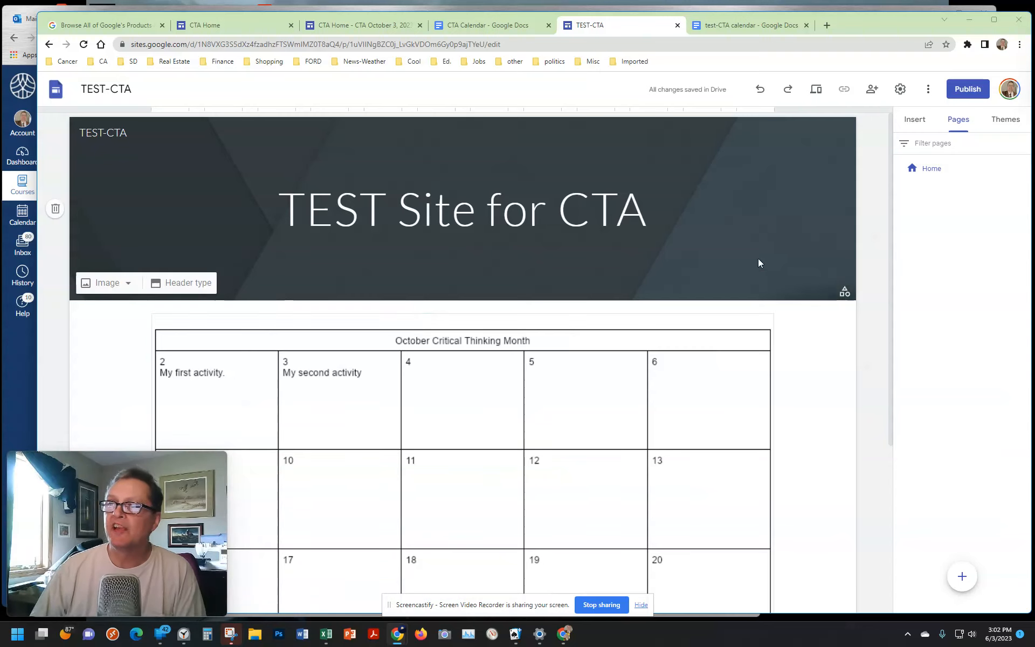
{"action": "left_click", "coordinate": [938, 171]}
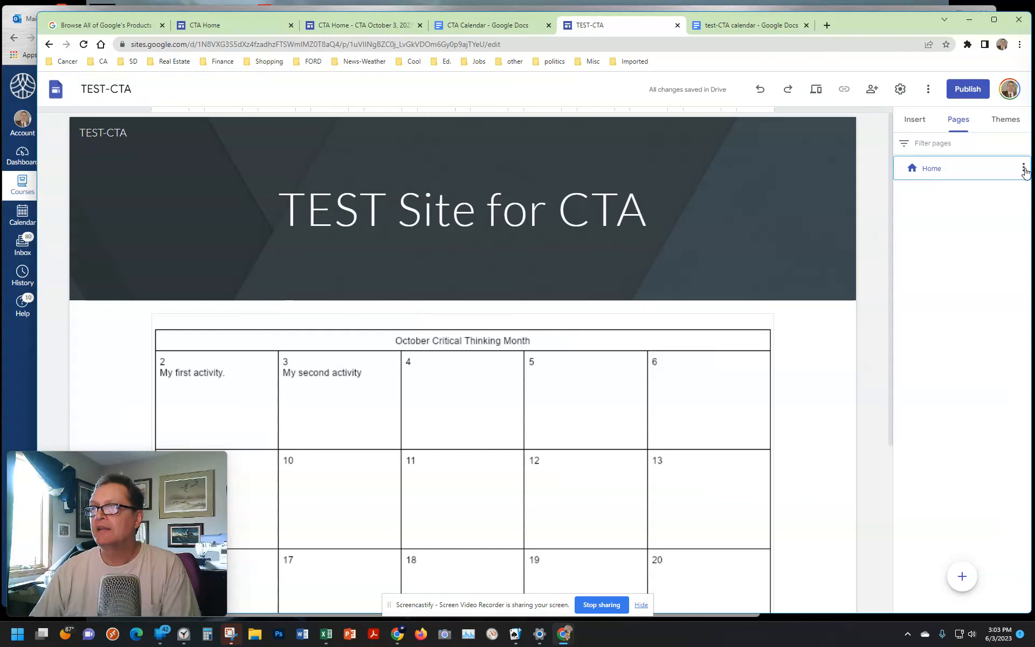
{"action": "left_click", "coordinate": [920, 125]}
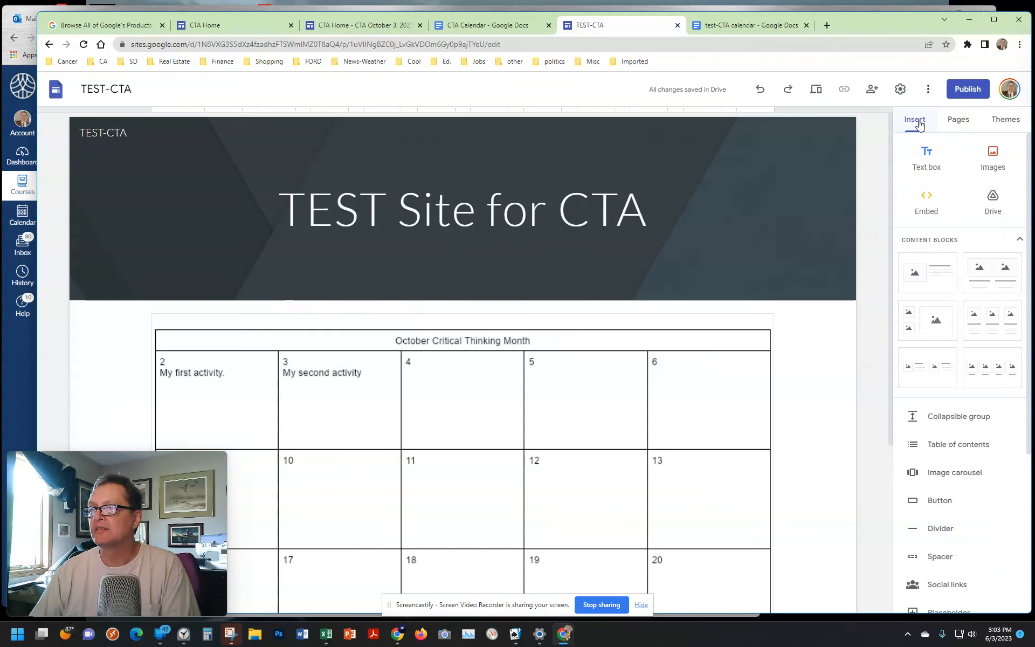
{"action": "left_click", "coordinate": [958, 120]}
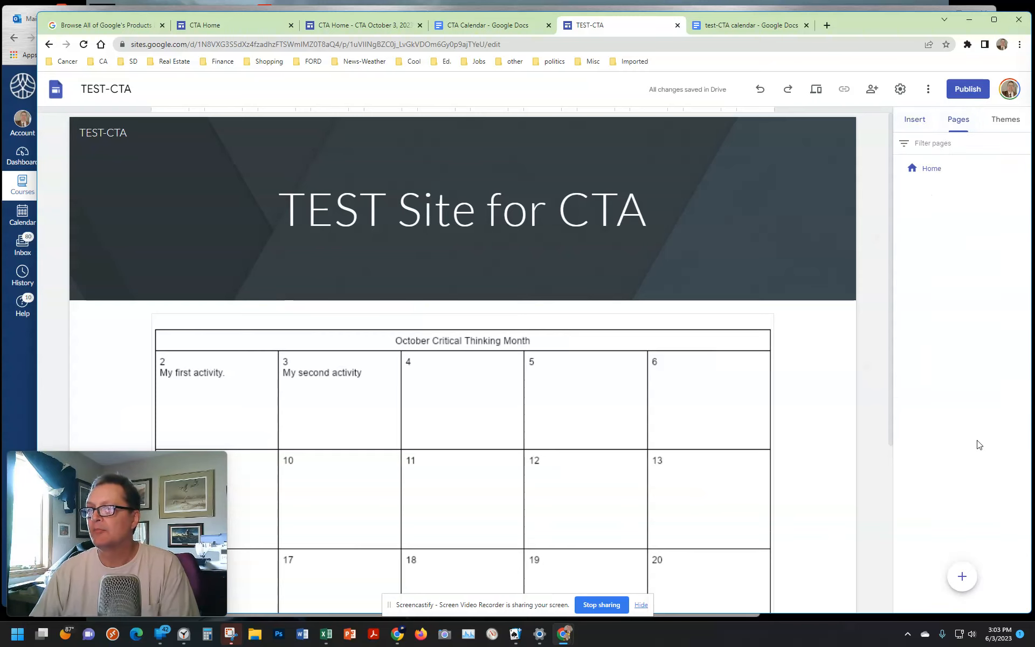
Step: Add a new page named "Oct 2" to the site
{"action": "left_click", "coordinate": [966, 576]}
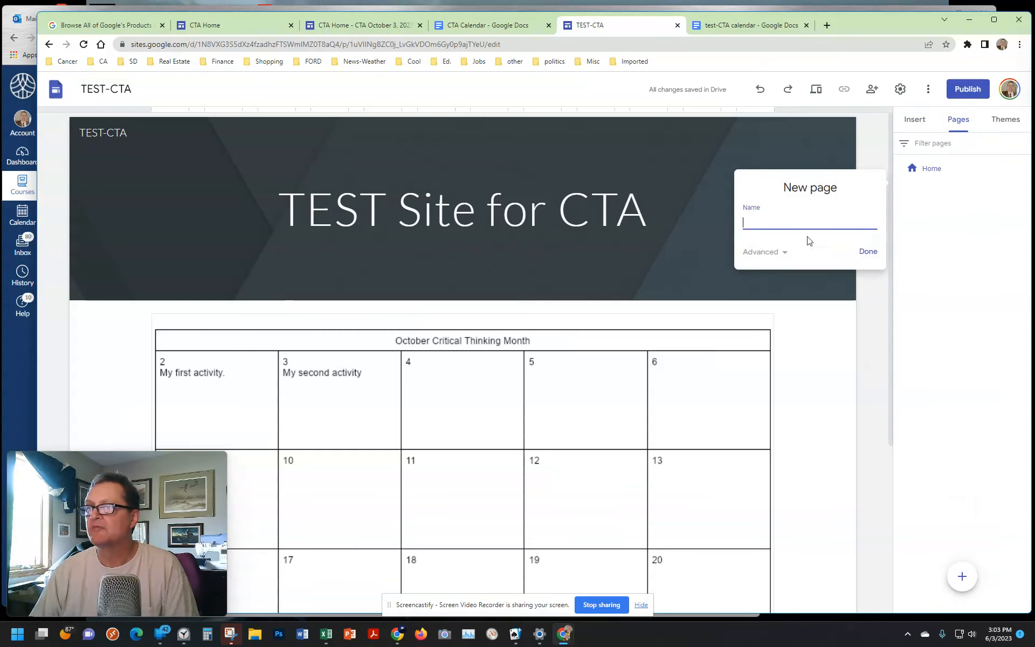
{"action": "type", "text": "Oct"}
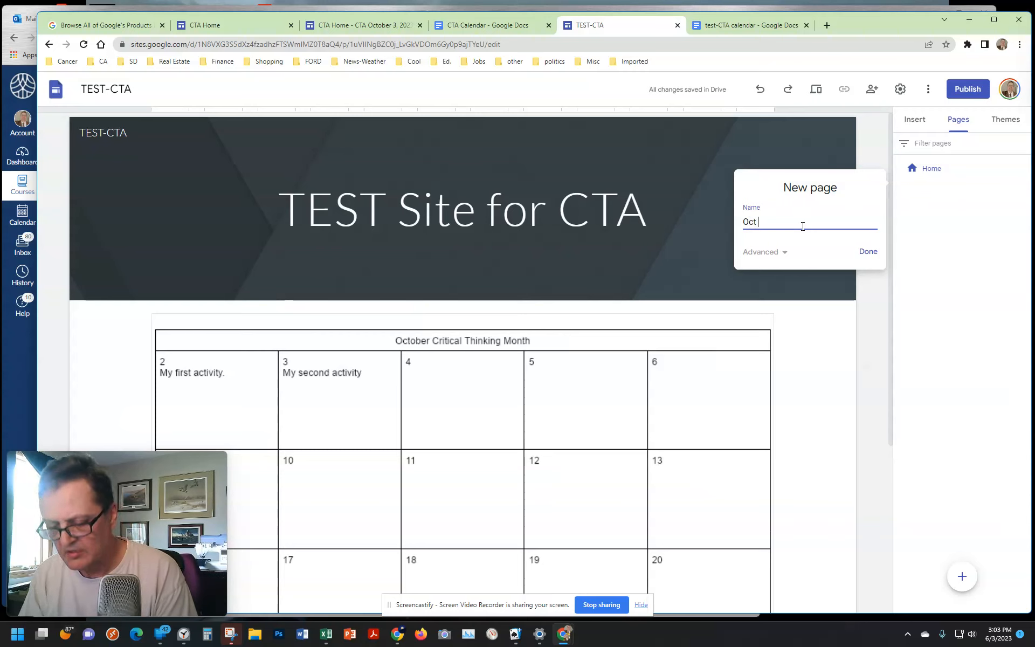
{"action": "type", "text": " 2"}
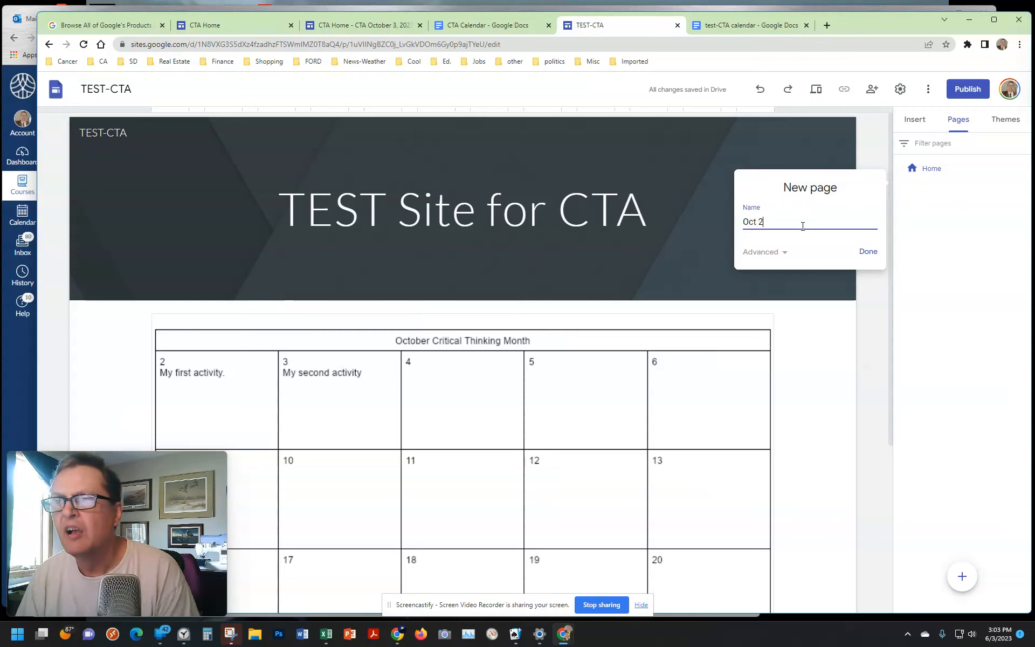
{"action": "left_click", "coordinate": [868, 253]}
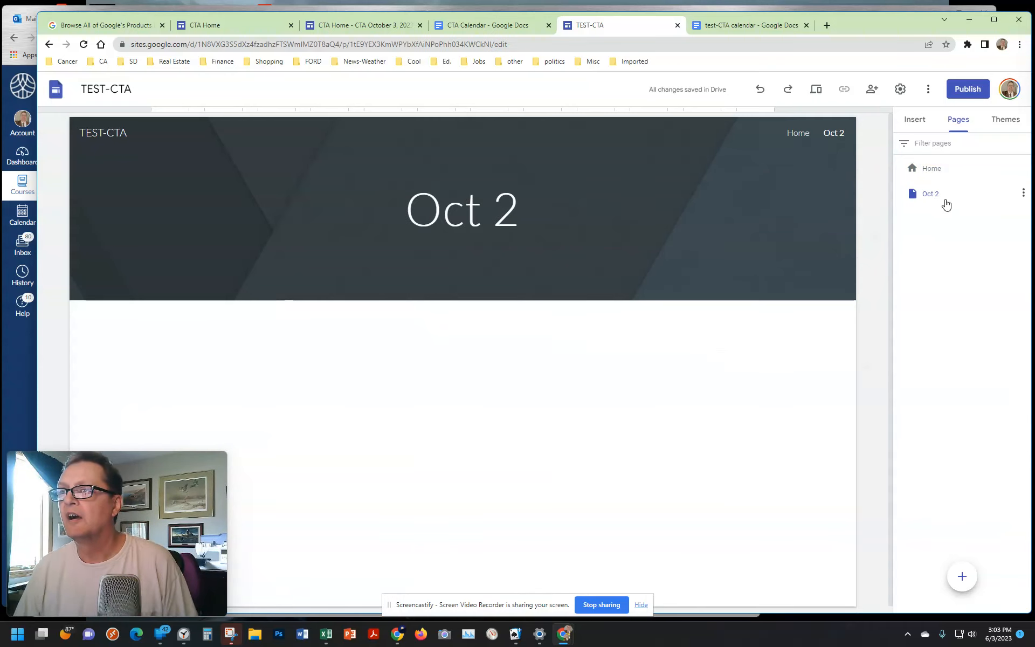
{"action": "left_click", "coordinate": [927, 198]}
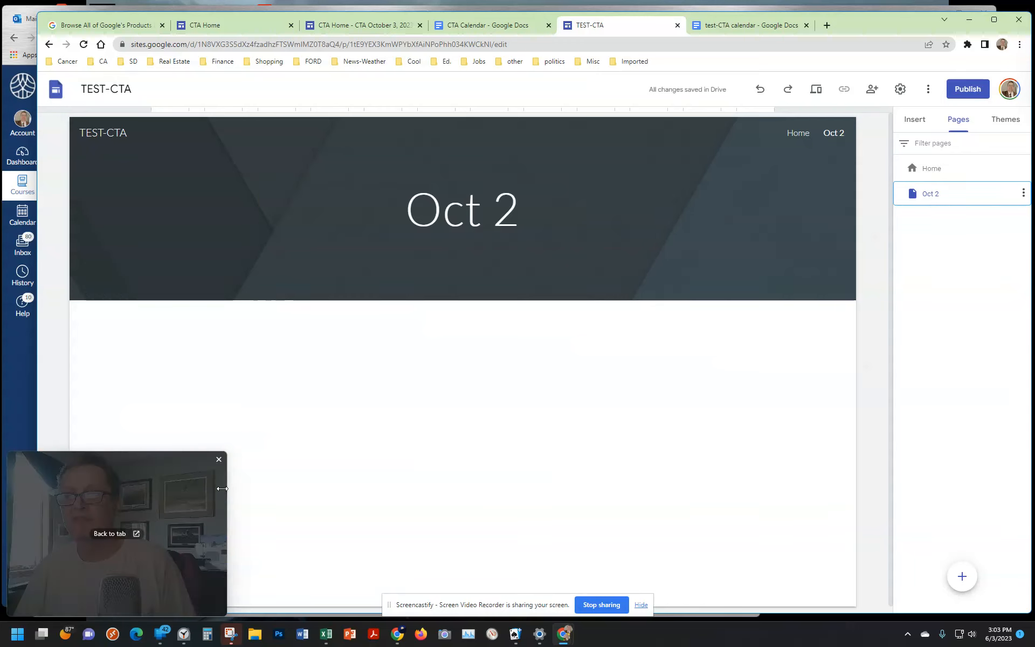
{"action": "left_click_drag", "start_coordinate": [168, 469], "coordinate": [174, 466]}
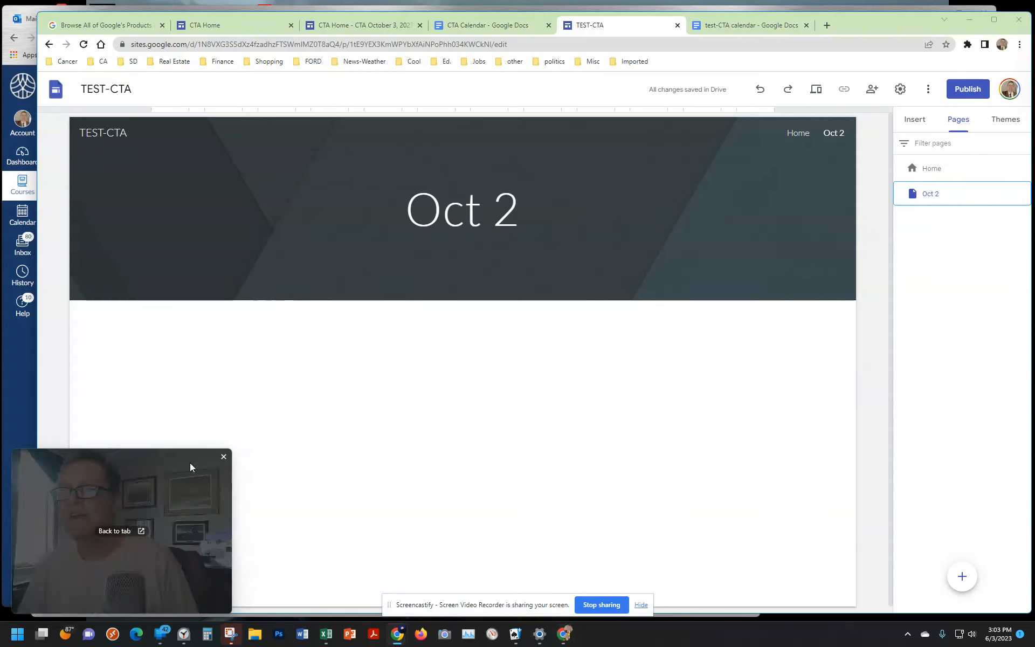
Step: Insert a content block with one image beside text on the Oct 2 page and title it "The FIRST Activity"
{"action": "left_click", "coordinate": [917, 123]}
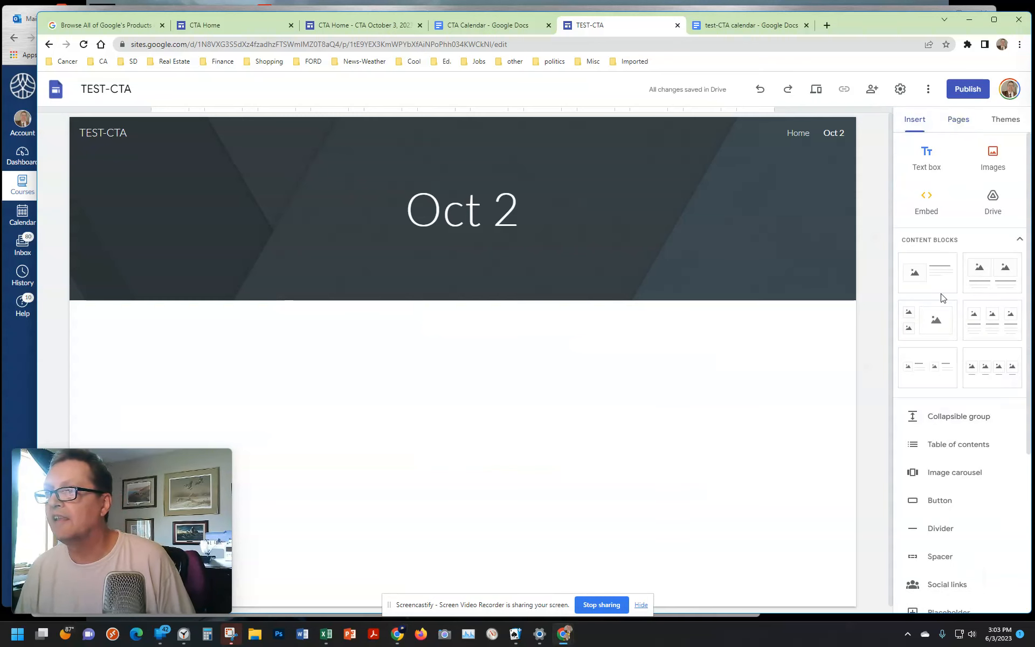
{"action": "left_click", "coordinate": [933, 276]}
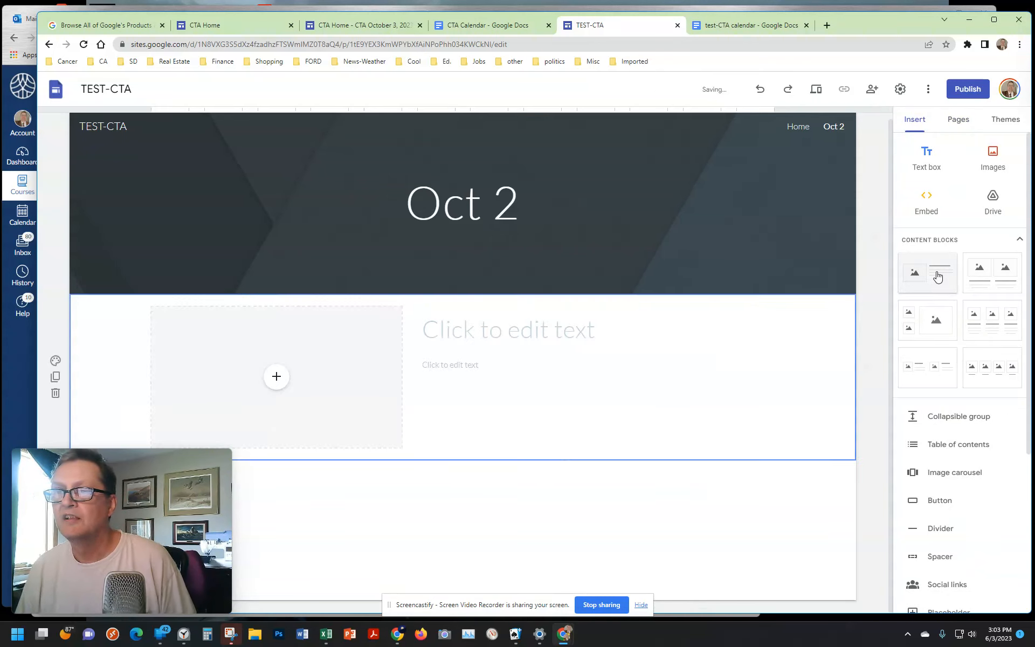
{"action": "left_click", "coordinate": [507, 329]}
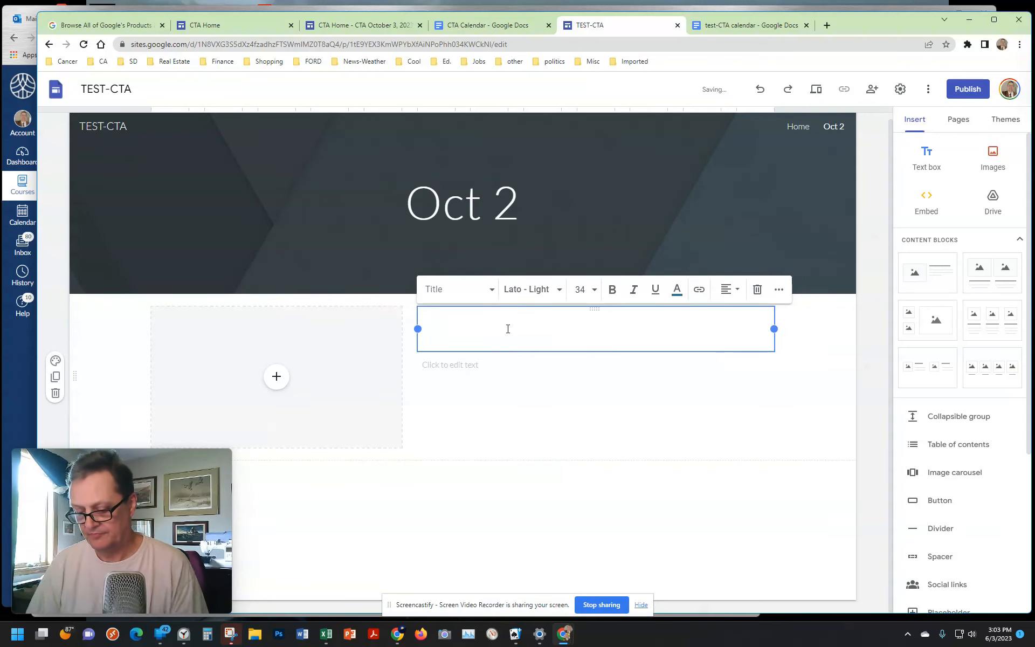
{"action": "type", "text": "The F"}
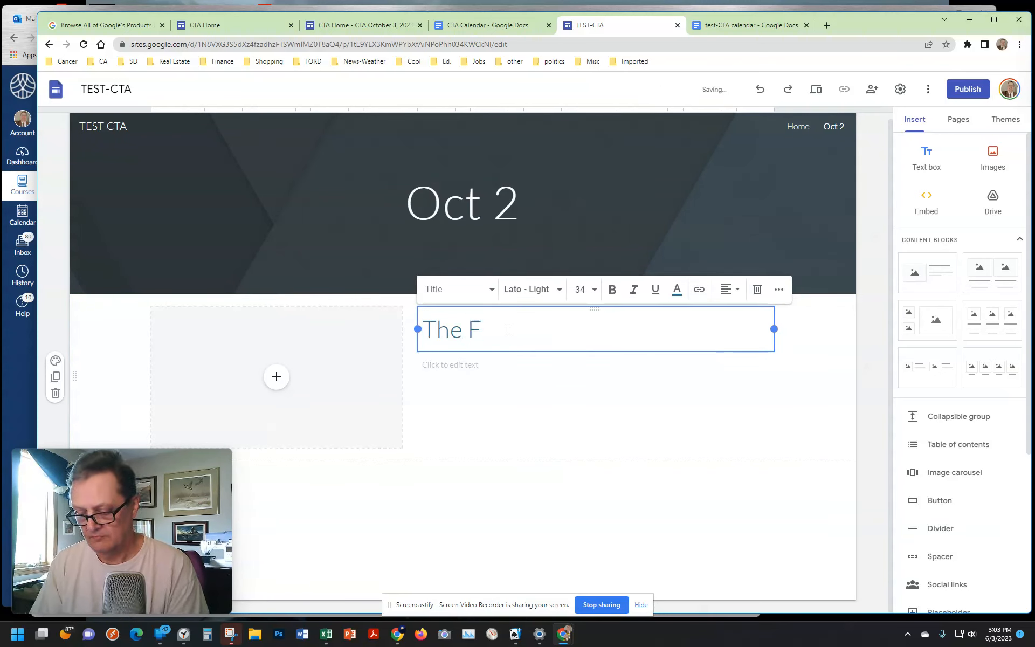
{"action": "type", "text": "IRST ACt"}
{"action": "key", "text": "BackSpace"}
{"action": "key", "text": "BackSpace"}
{"action": "type", "text": "c"}
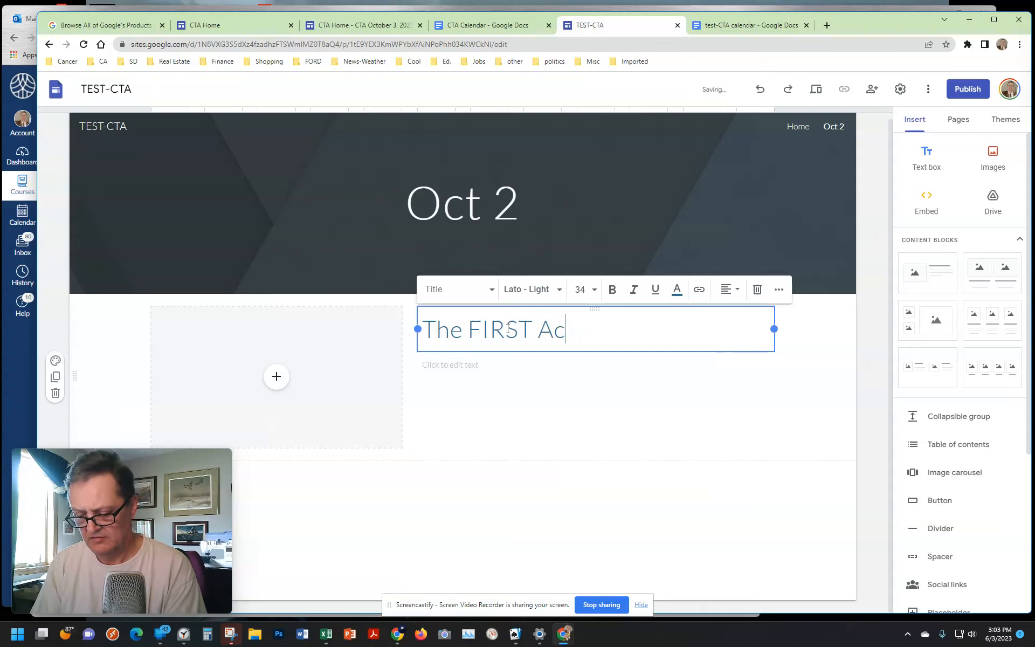
{"action": "type", "text": "tivity"}
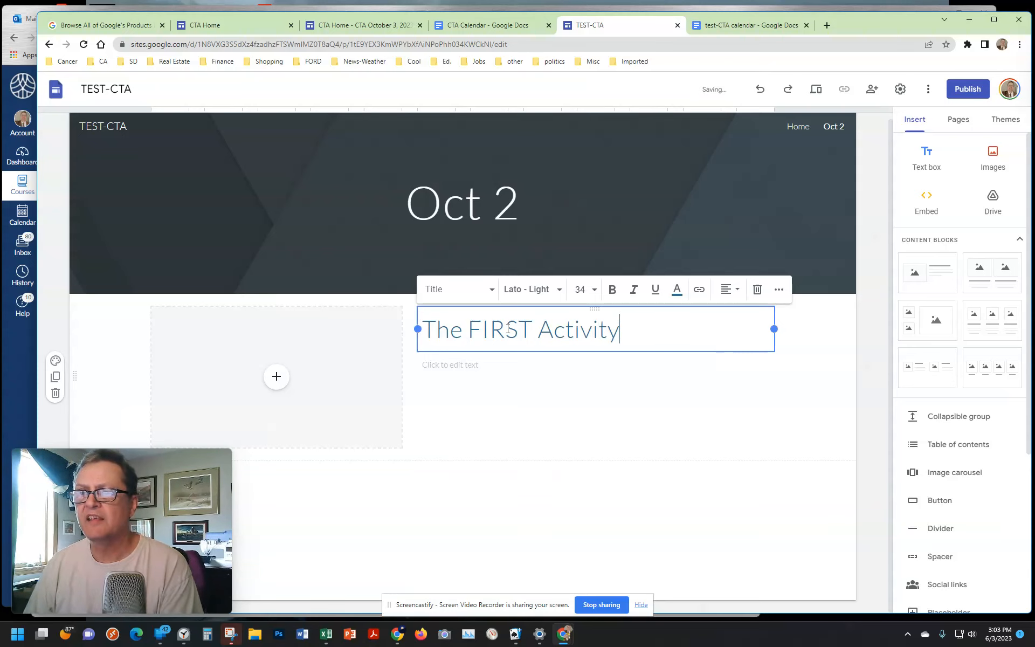
Step: Fill the block's body text with "Add the instructions here and or the link to the activity."
{"action": "left_click", "coordinate": [499, 370]}
{"action": "type", "text": "A"}
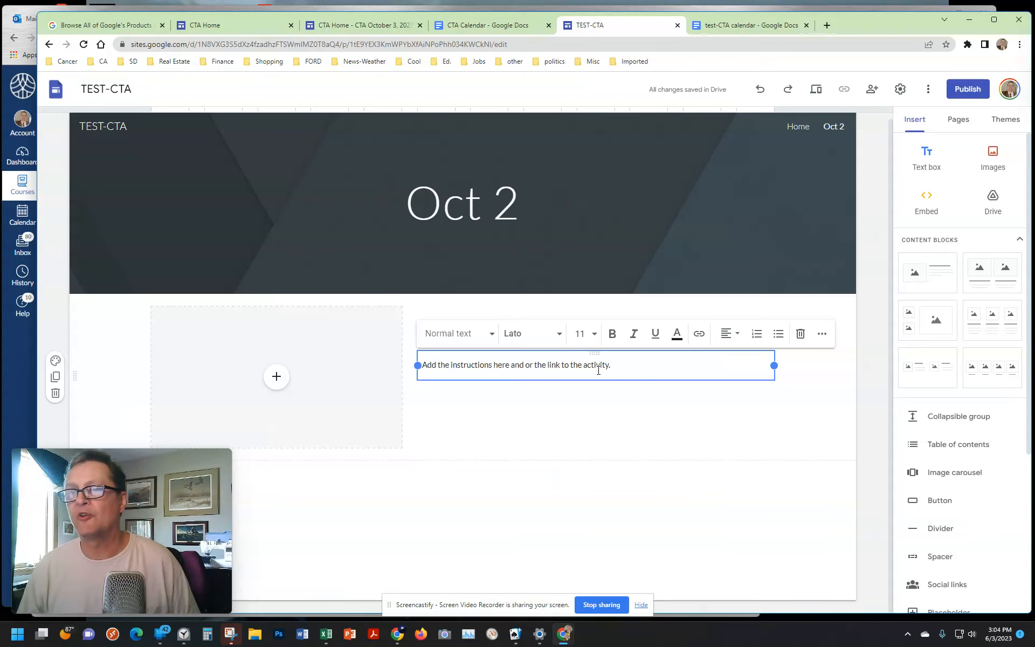
{"action": "left_click", "coordinate": [513, 395]}
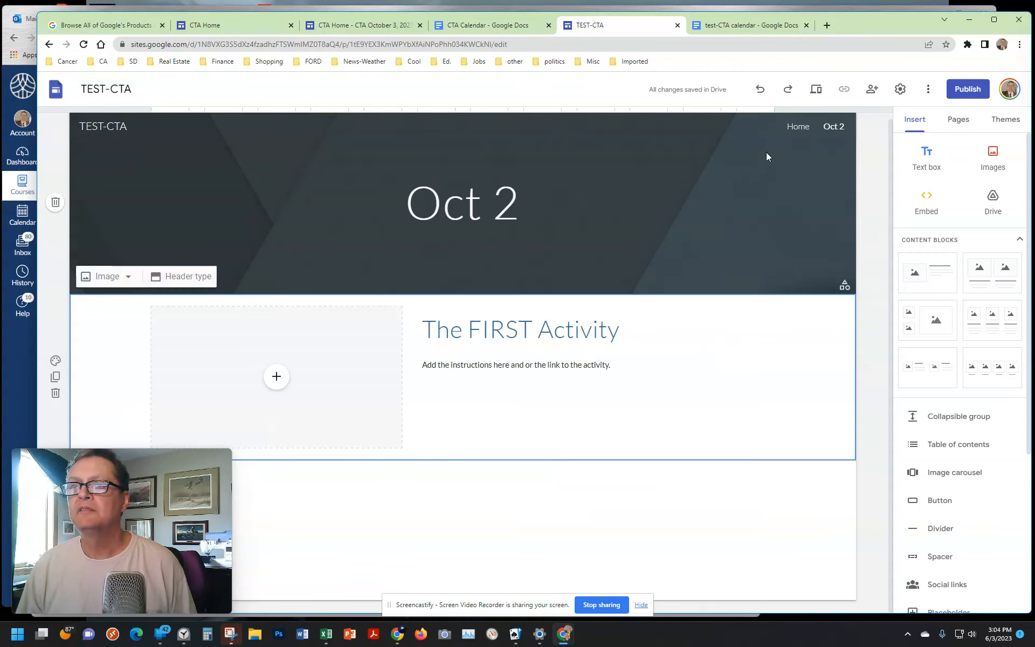
Step: Publish the site to the web at the address test-cta
{"action": "right_click", "coordinate": [837, 132]}
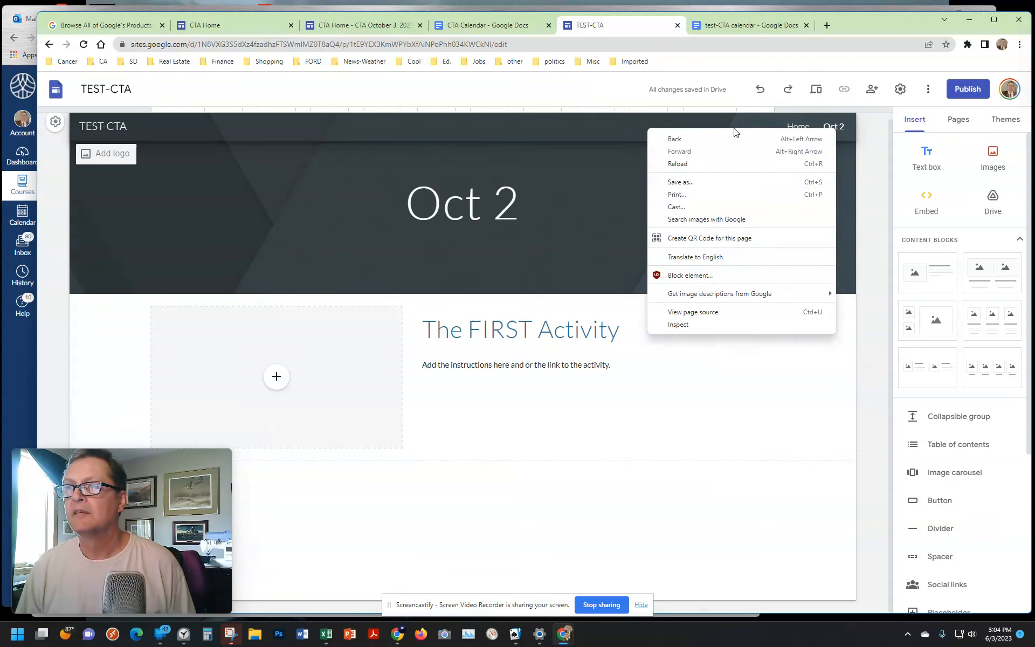
{"action": "left_click", "coordinate": [330, 90]}
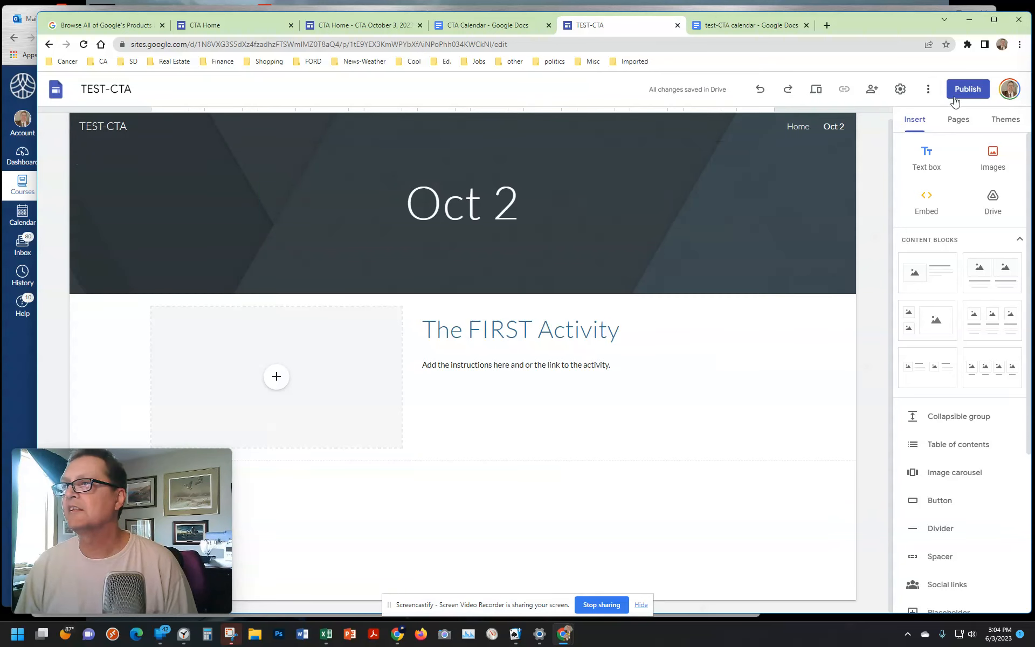
{"action": "left_click", "coordinate": [970, 90]}
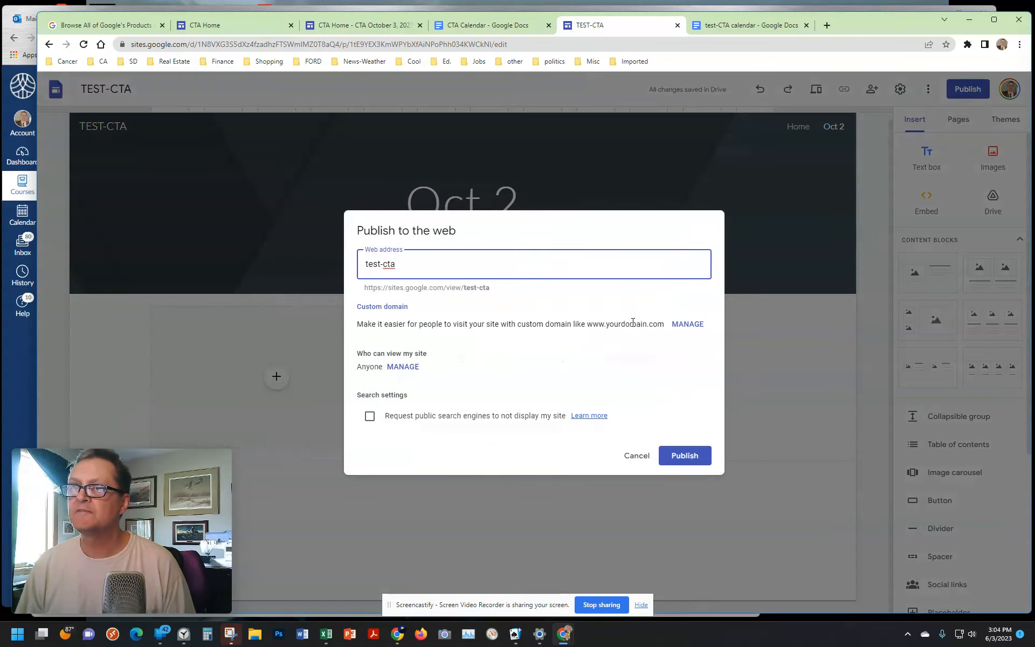
{"action": "left_click", "coordinate": [687, 455]}
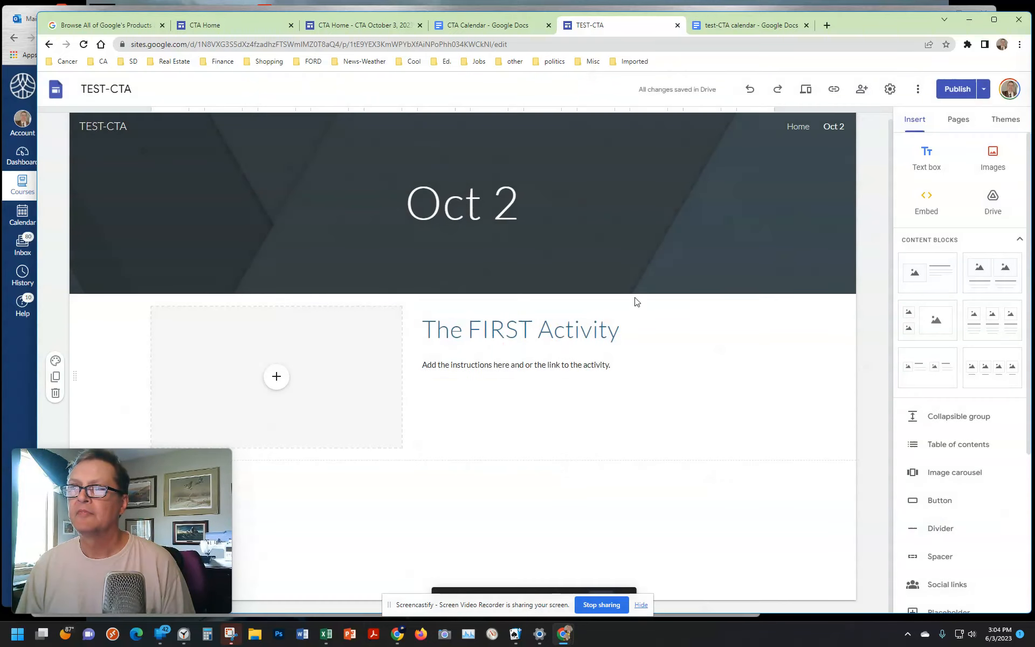
Step: View the published site and copy the web address of its Oct 2 page
{"action": "left_click", "coordinate": [985, 89]}
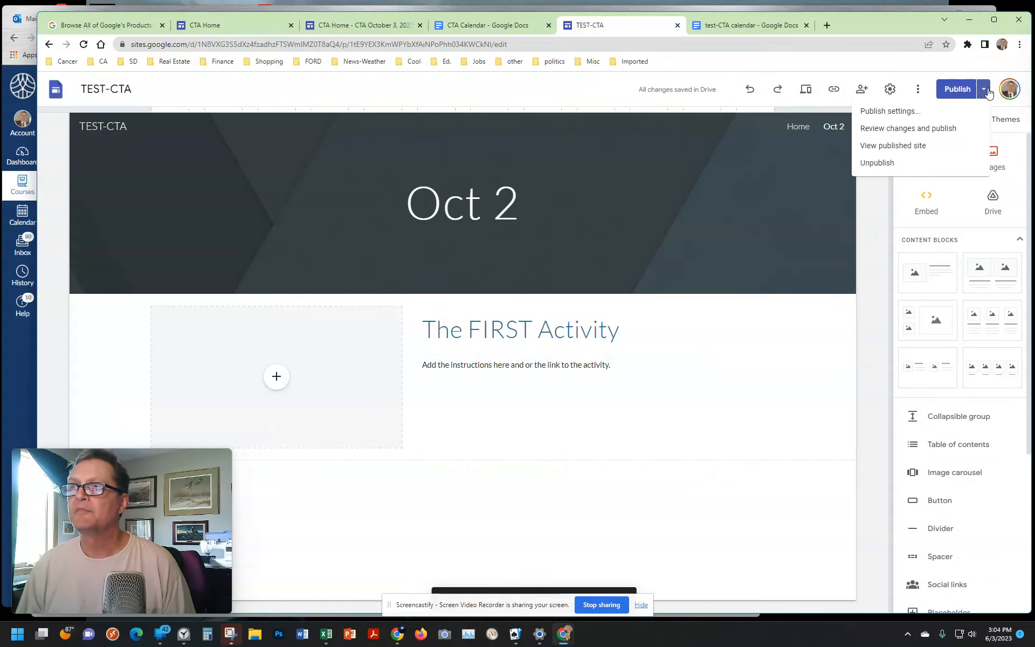
{"action": "left_click", "coordinate": [893, 147]}
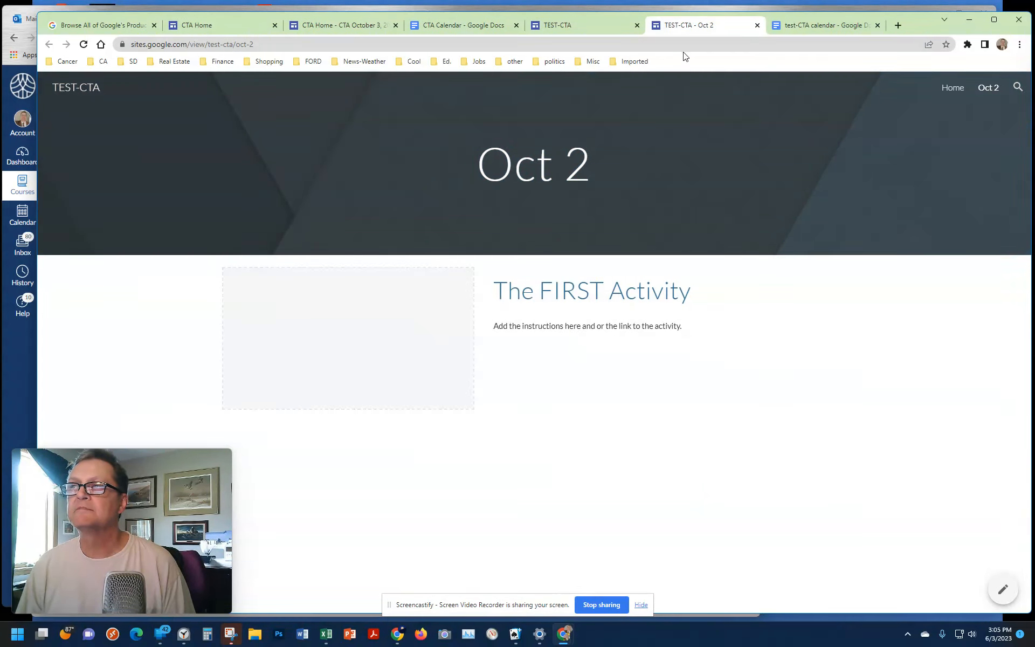
{"action": "left_click", "coordinate": [210, 46]}
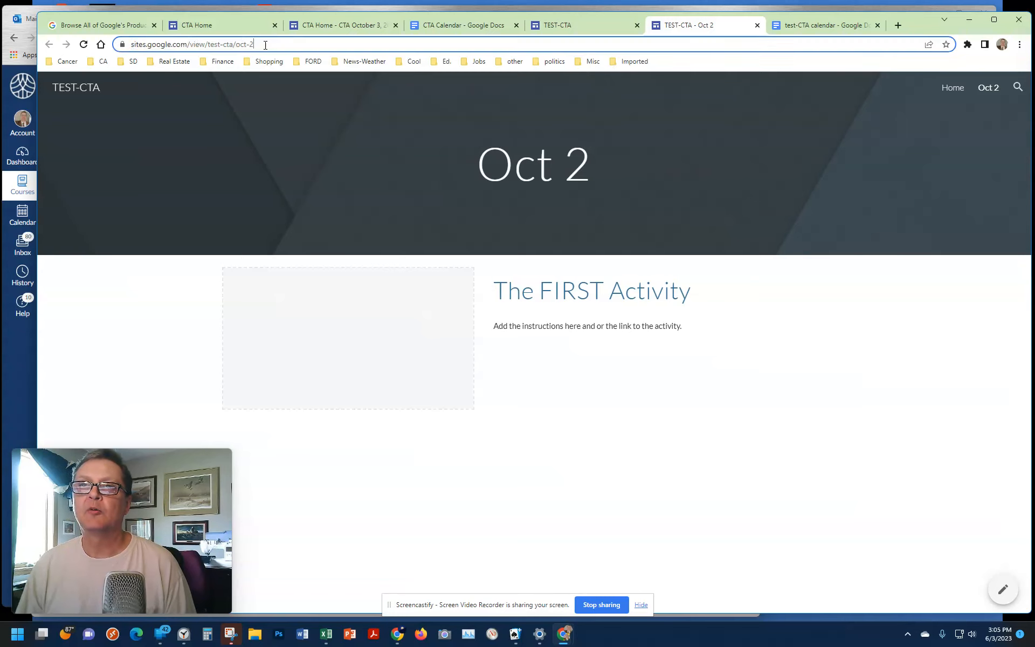
{"action": "right_click", "coordinate": [202, 46]}
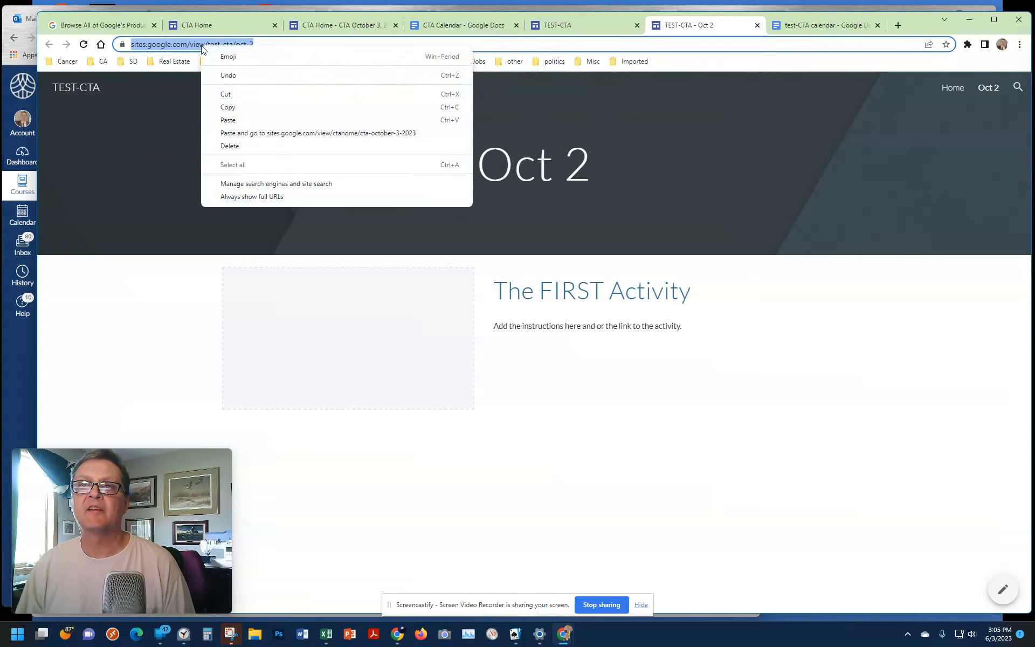
{"action": "left_click", "coordinate": [252, 108]}
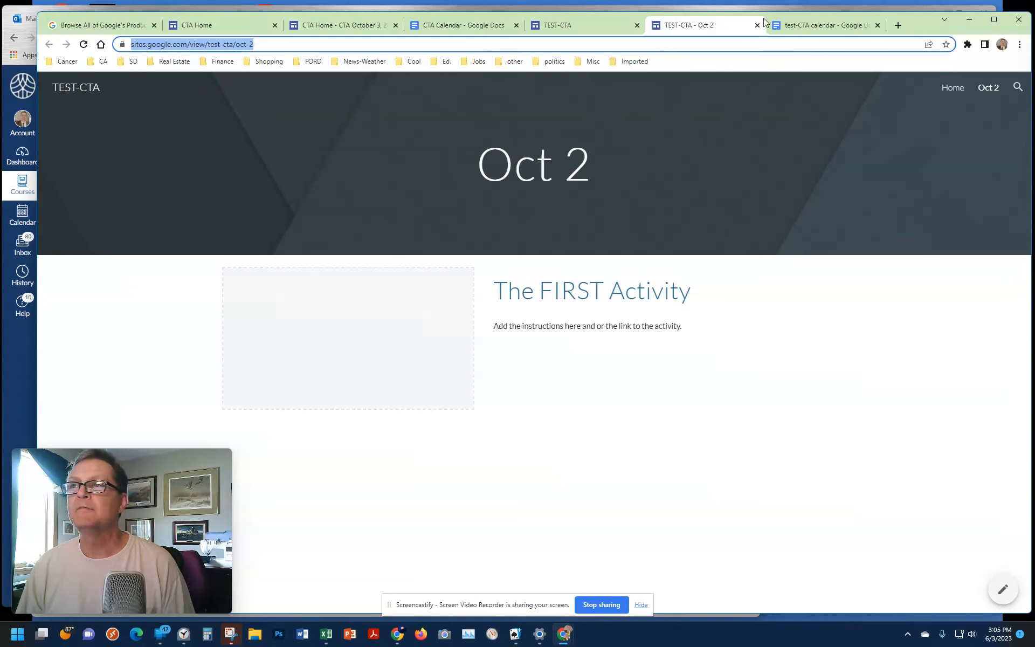
{"action": "left_click", "coordinate": [820, 24]}
{"action": "left_click", "coordinate": [322, 216]}
{"action": "left_click_drag", "start_coordinate": [278, 197], "coordinate": [326, 197]}
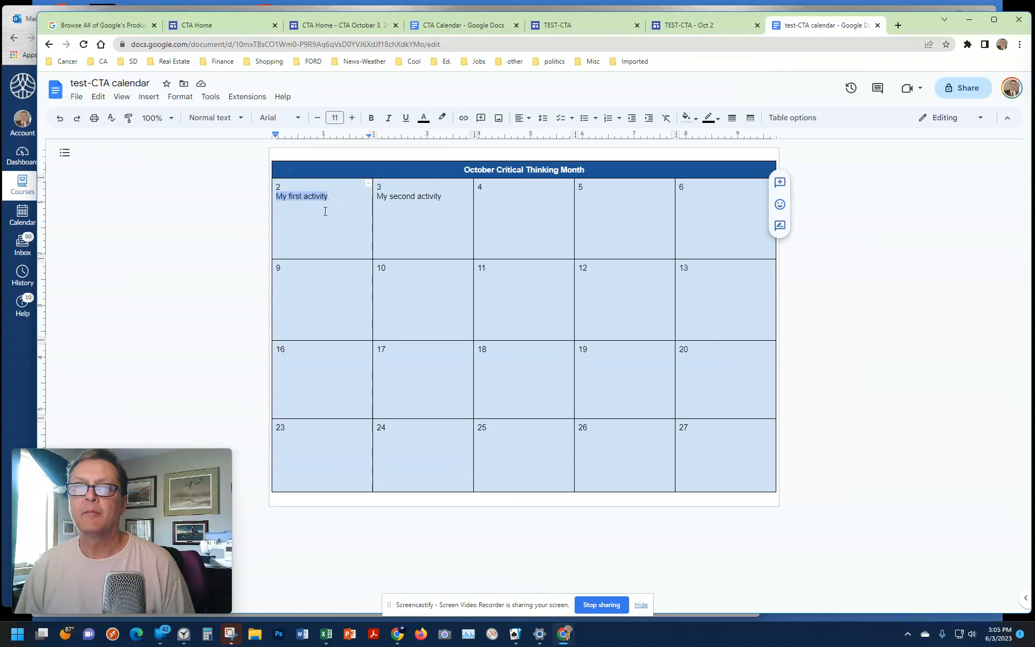
{"action": "left_click", "coordinate": [463, 120]}
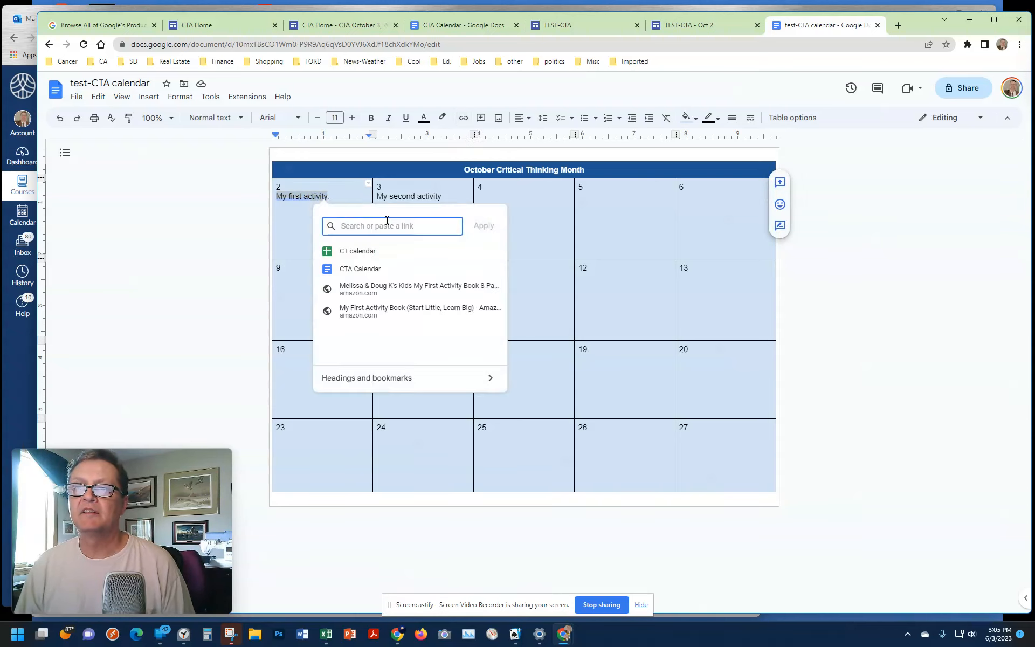
{"action": "key", "text": "ctrl+v"}
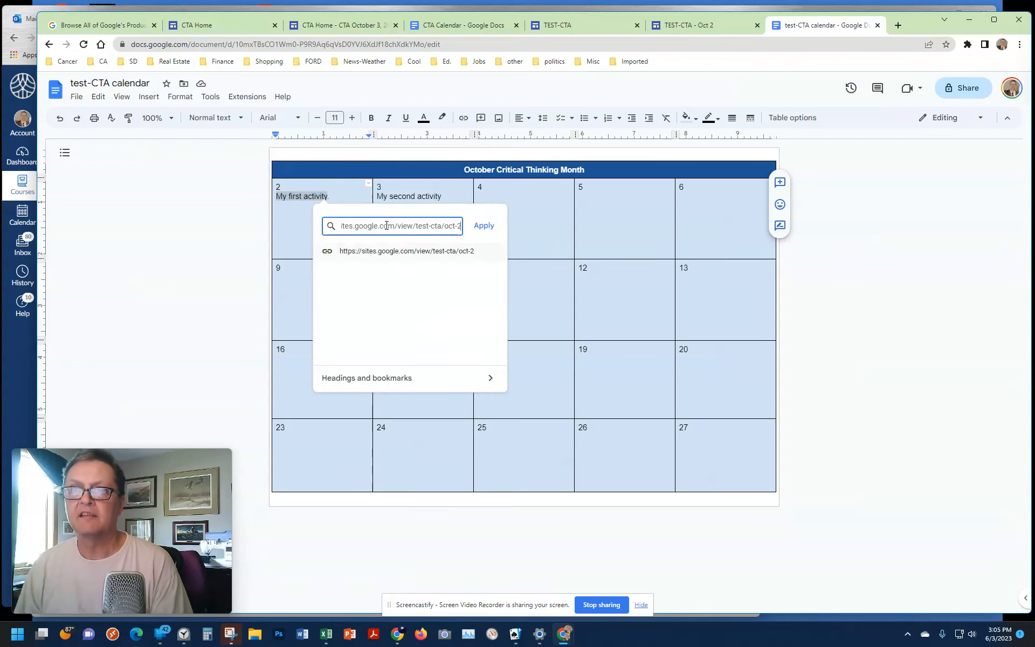
{"action": "left_click", "coordinate": [484, 226]}
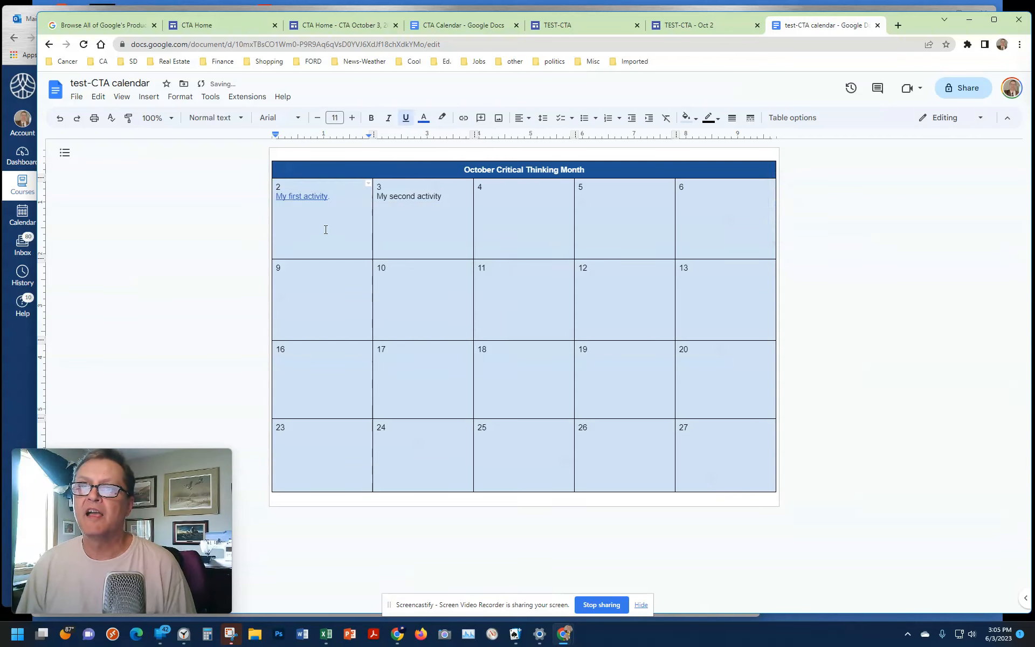
{"action": "left_click", "coordinate": [328, 196]}
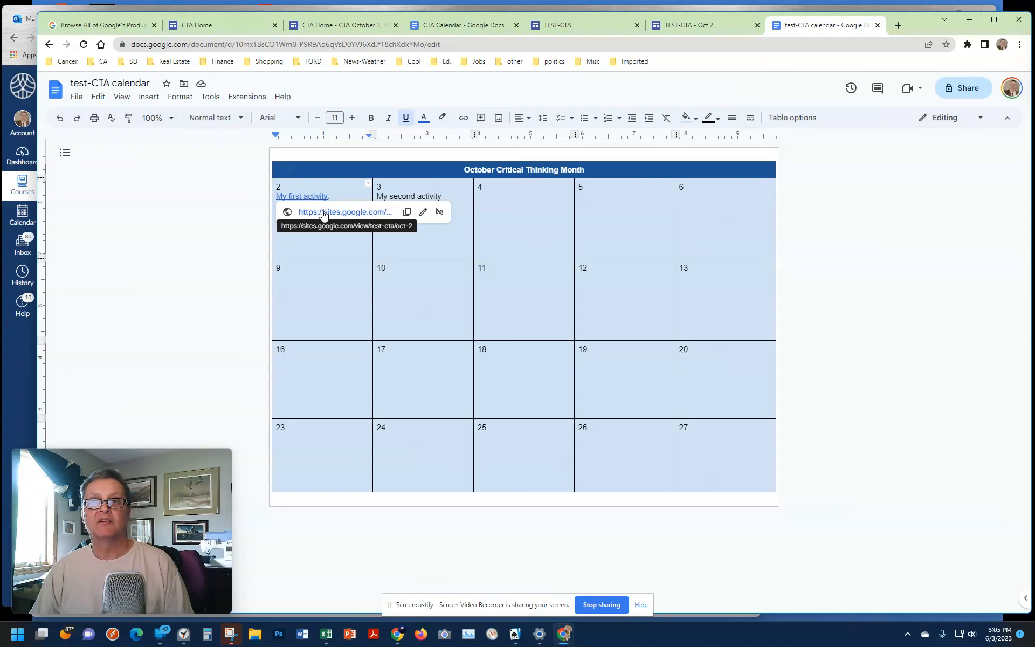
{"action": "left_click", "coordinate": [856, 184]}
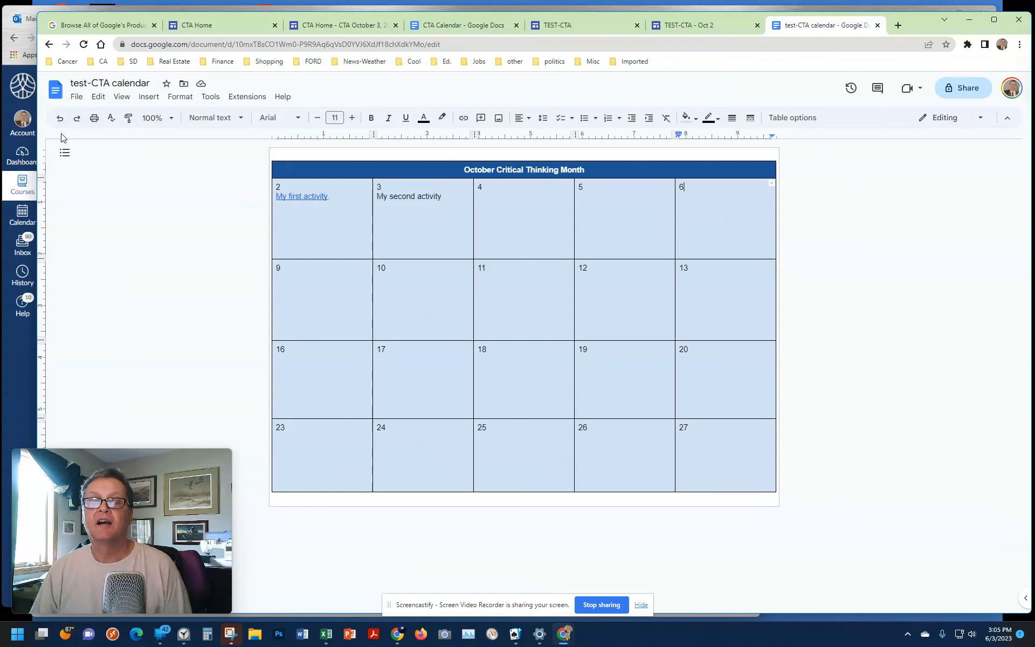
{"action": "left_click", "coordinate": [77, 98]}
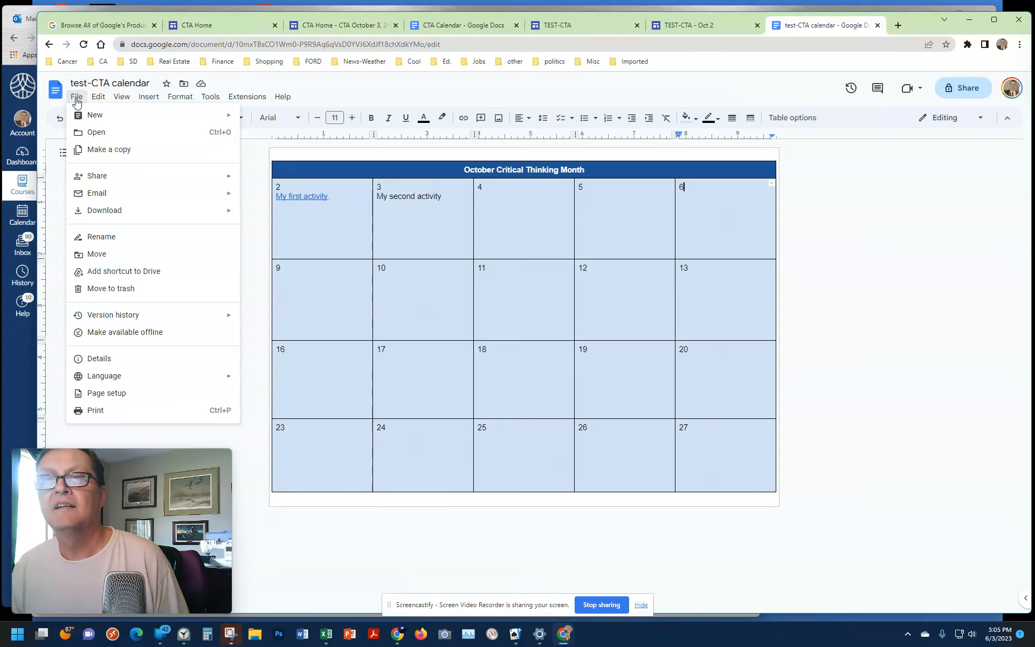
{"action": "left_click", "coordinate": [77, 100]}
Step: Open the Home page in the TEST-CTA site editor and check that the embedded calendar shows the "My first activity" link
{"action": "left_click", "coordinate": [699, 28]}
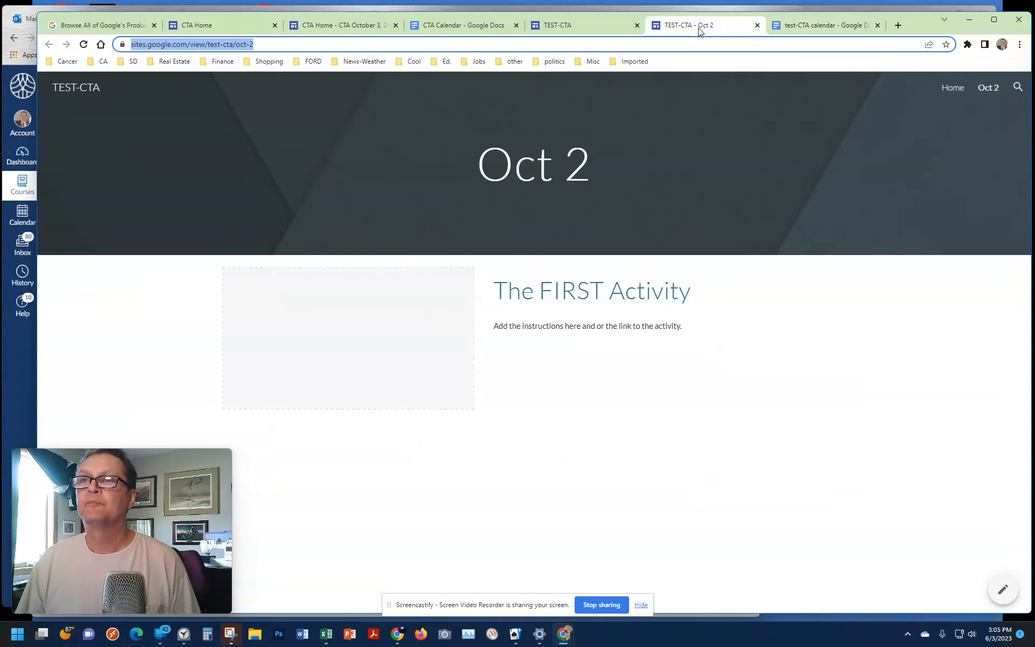
{"action": "left_click", "coordinate": [618, 28]}
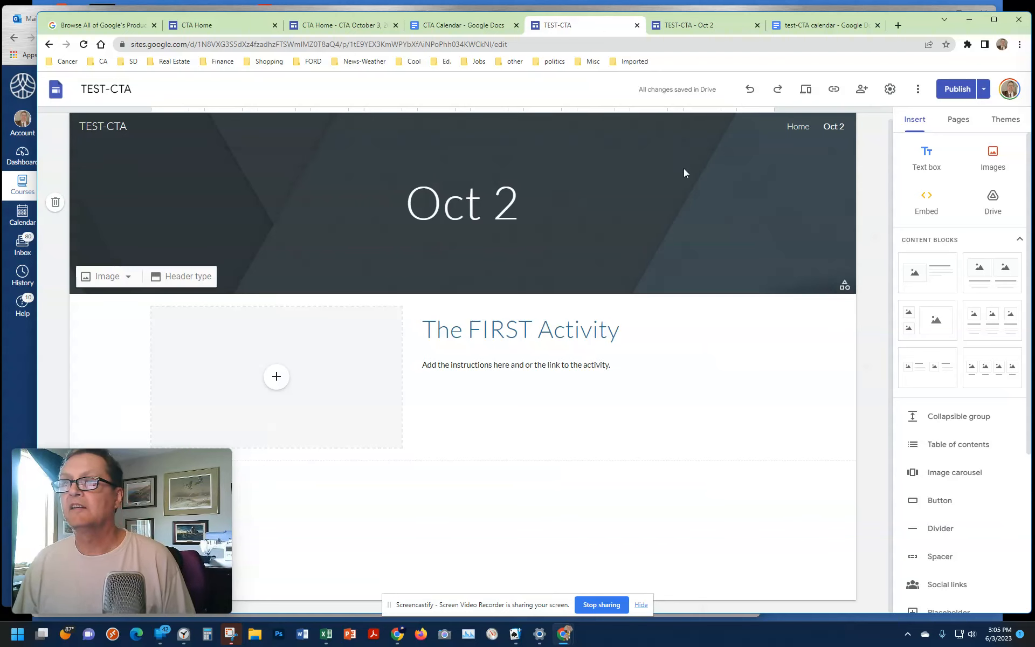
{"action": "left_click", "coordinate": [800, 131]}
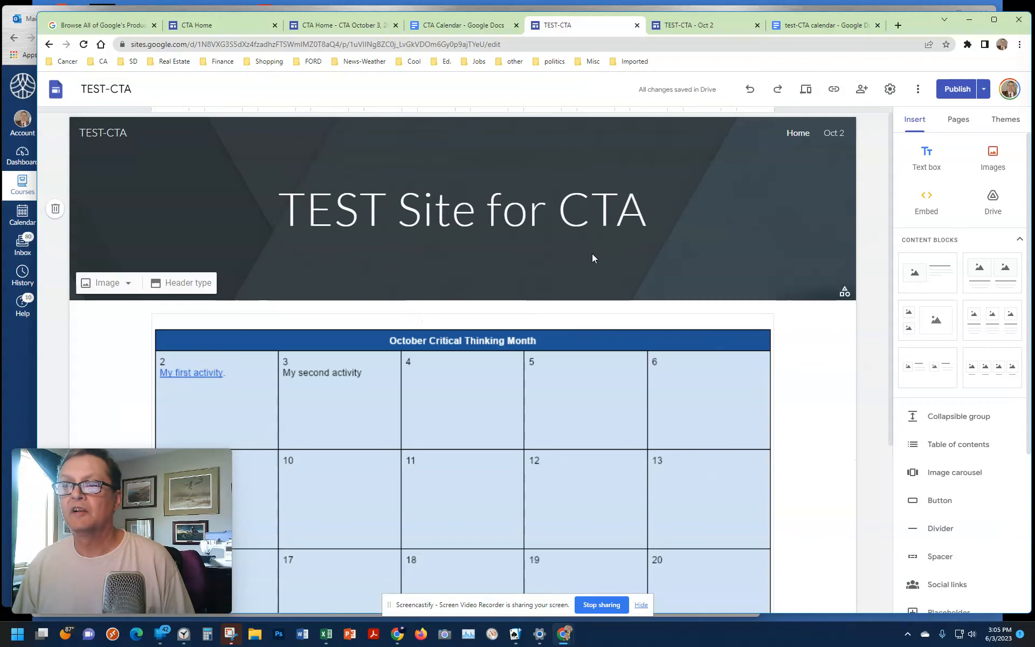
{"action": "scroll", "coordinate": [787, 325], "scroll_direction": "down", "scroll_amount": 3}
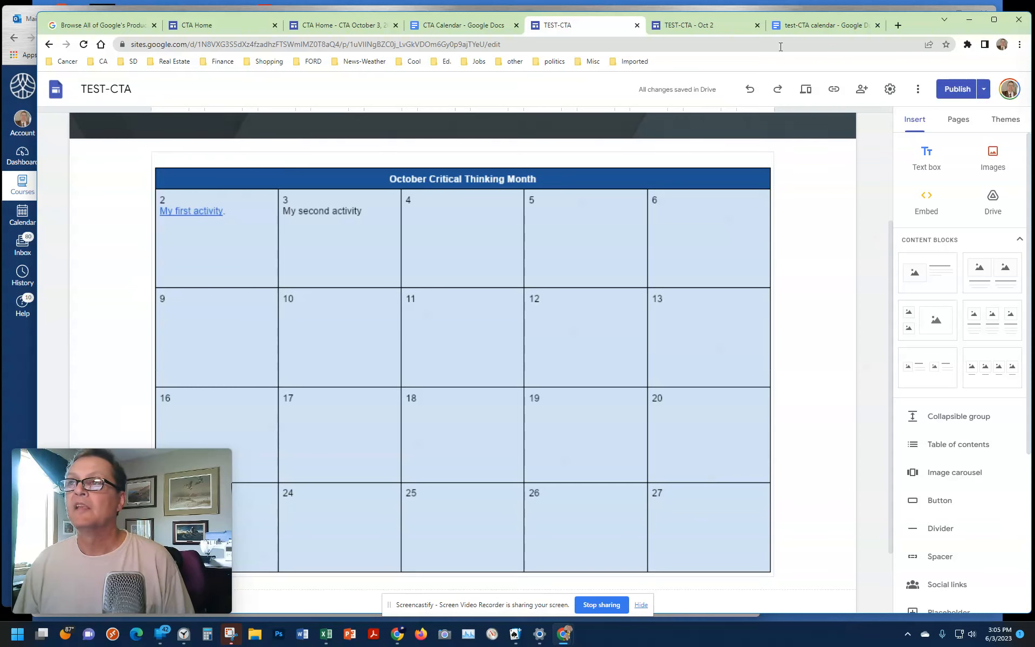
Step: View the calendar on the published TEST-CTA site's Home page and compare it with the one in the site editor
{"action": "left_click", "coordinate": [816, 28]}
{"action": "left_click", "coordinate": [695, 25]}
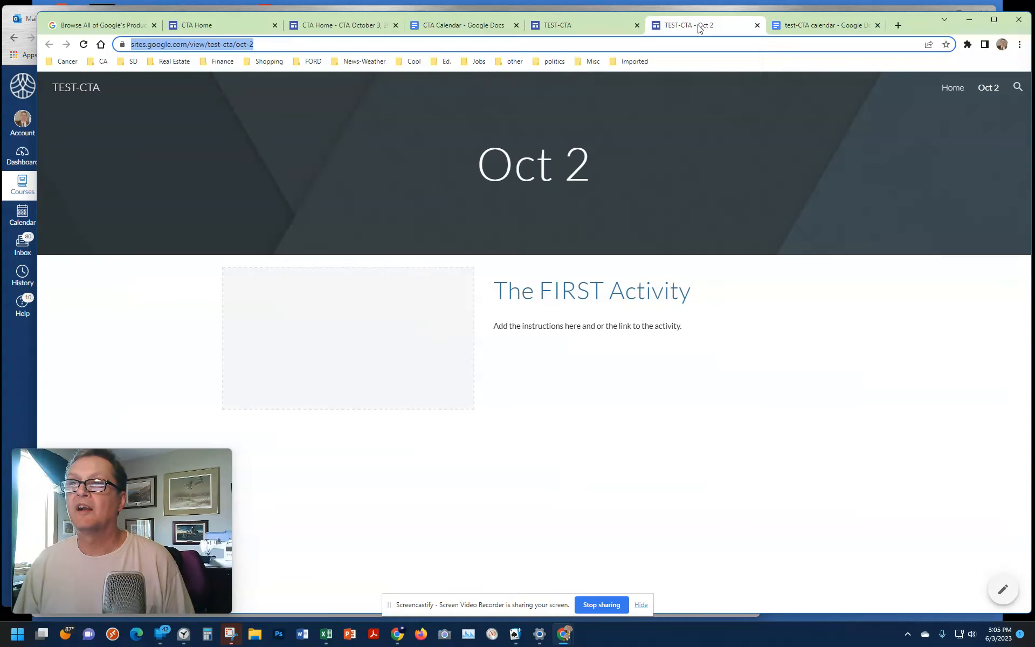
{"action": "left_click", "coordinate": [952, 91]}
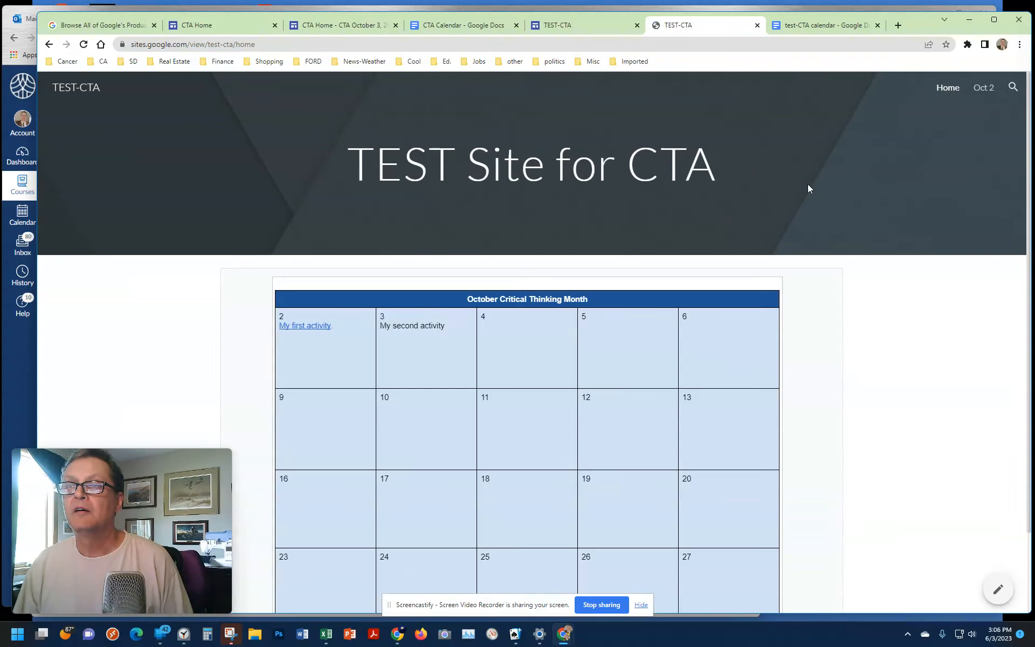
{"action": "scroll", "coordinate": [807, 183], "scroll_direction": "down", "scroll_amount": 1}
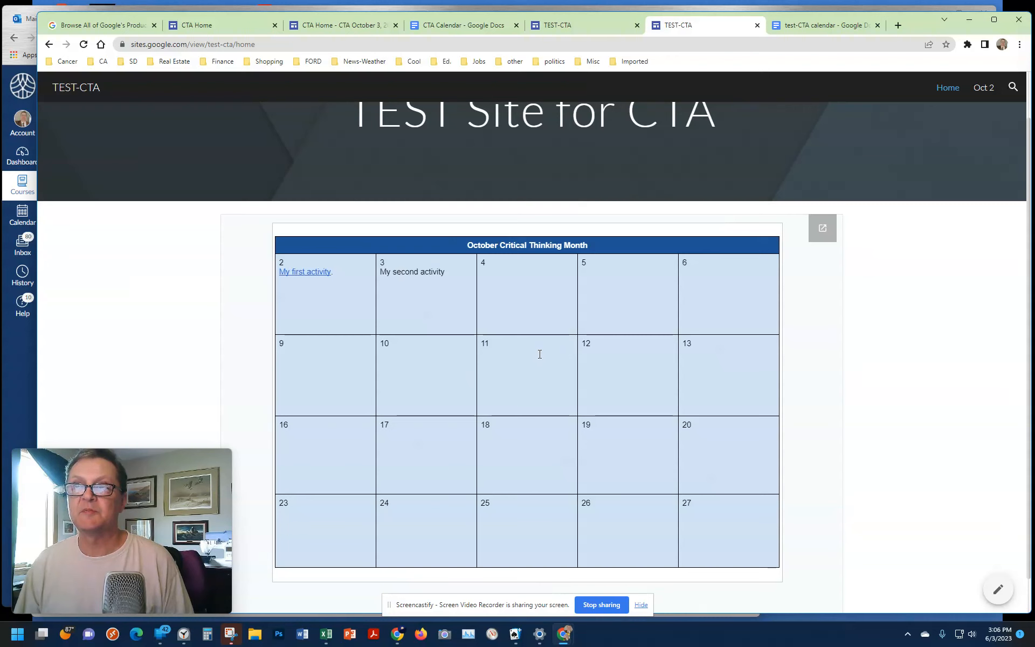
{"action": "left_click", "coordinate": [580, 28]}
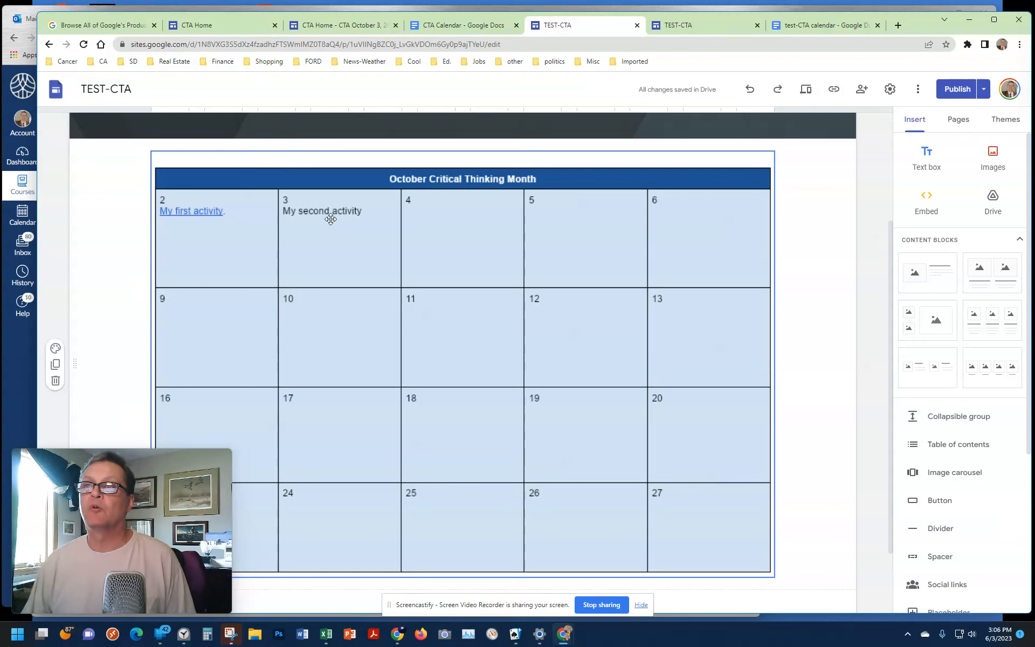
{"action": "left_click", "coordinate": [703, 27]}
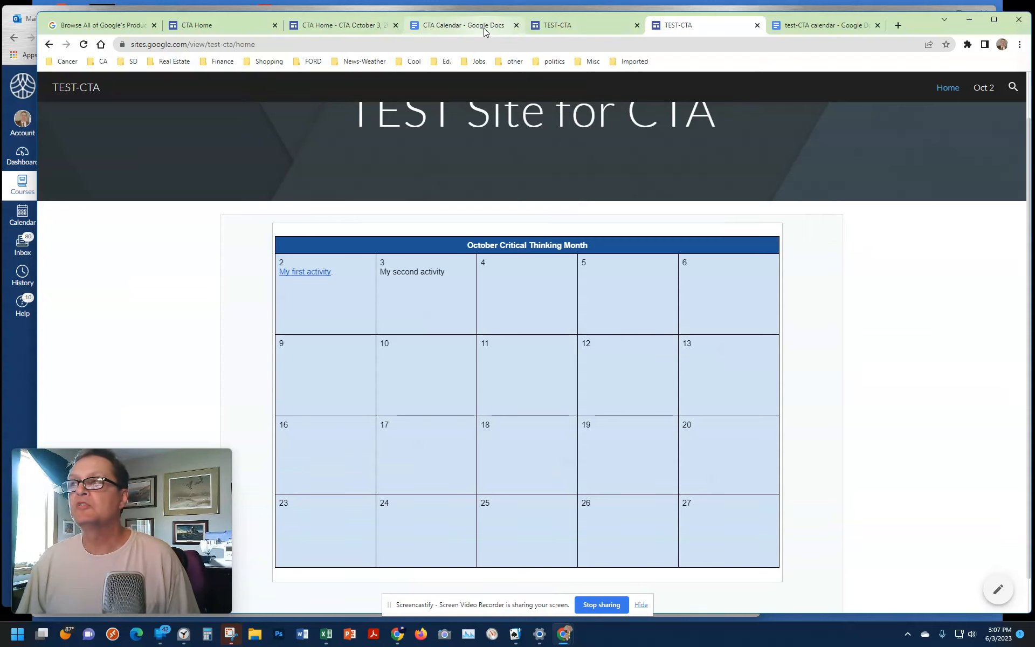
Step: Switch to the published CTA Home site, reload it, and follow "THIS LINK" in the calendar's day 2 cell to its activity page
{"action": "mouse_move", "coordinate": [485, 31]}
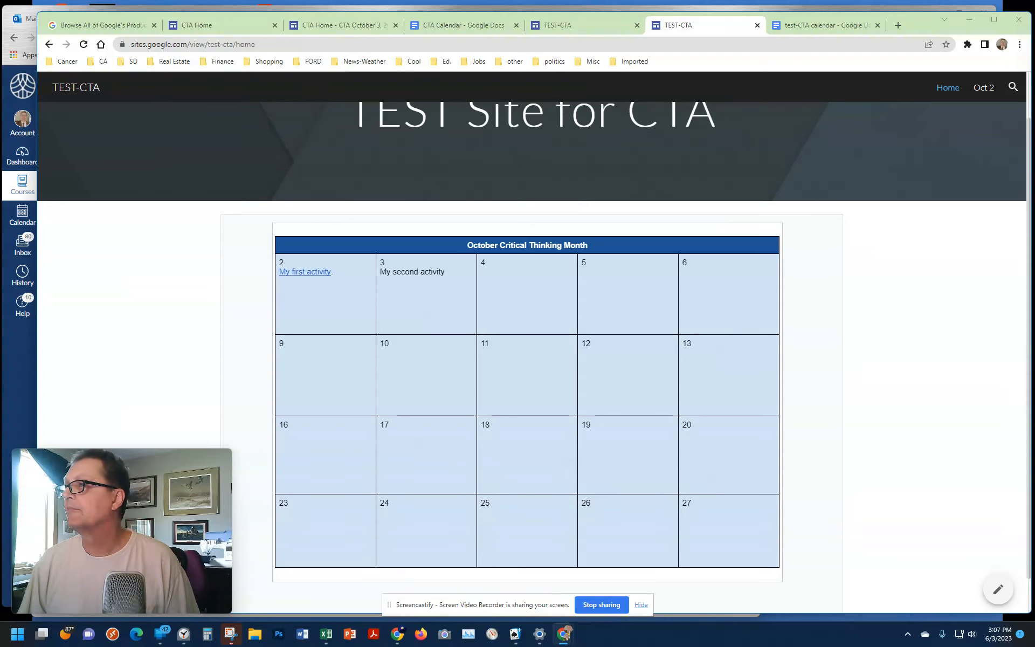
{"action": "left_click_drag", "start_coordinate": [1034, 37], "coordinate": [636, 15]}
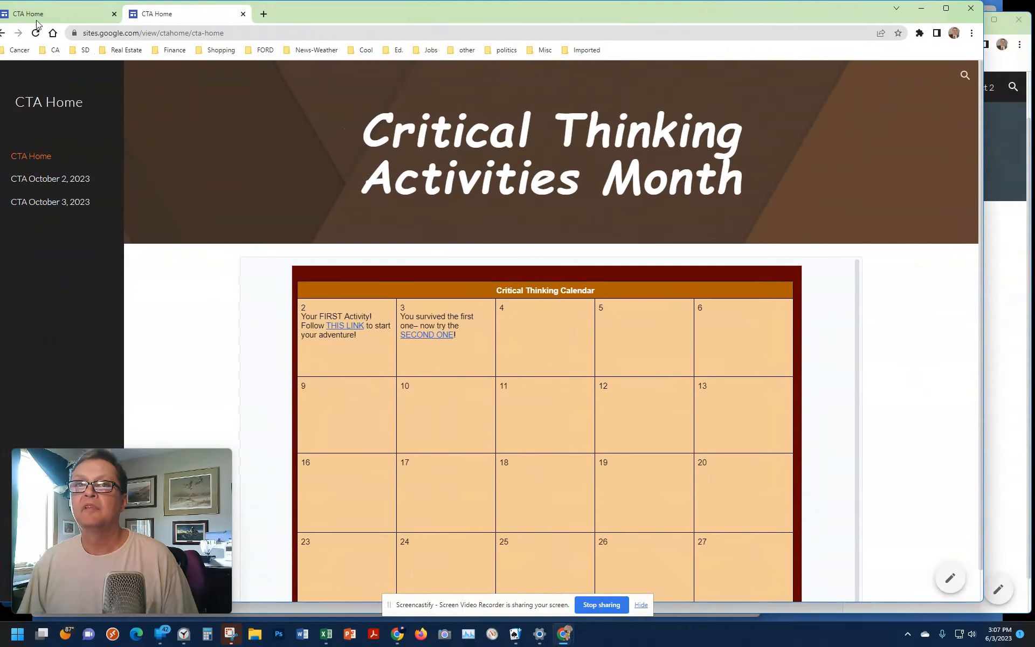
{"action": "left_click", "coordinate": [36, 33]}
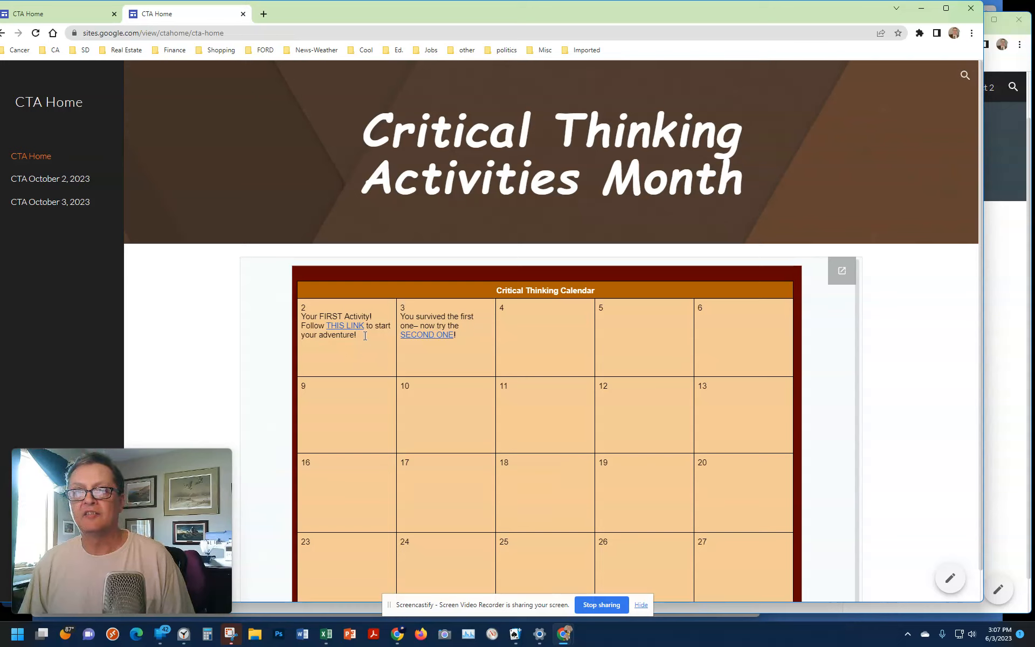
{"action": "left_click", "coordinate": [348, 326]}
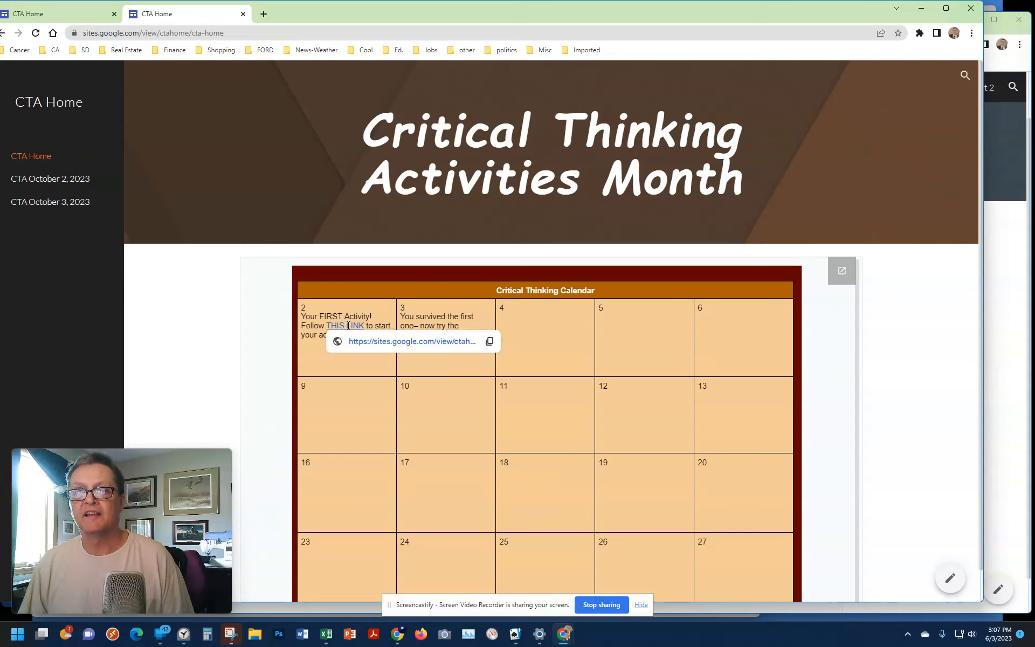
{"action": "left_click", "coordinate": [380, 342]}
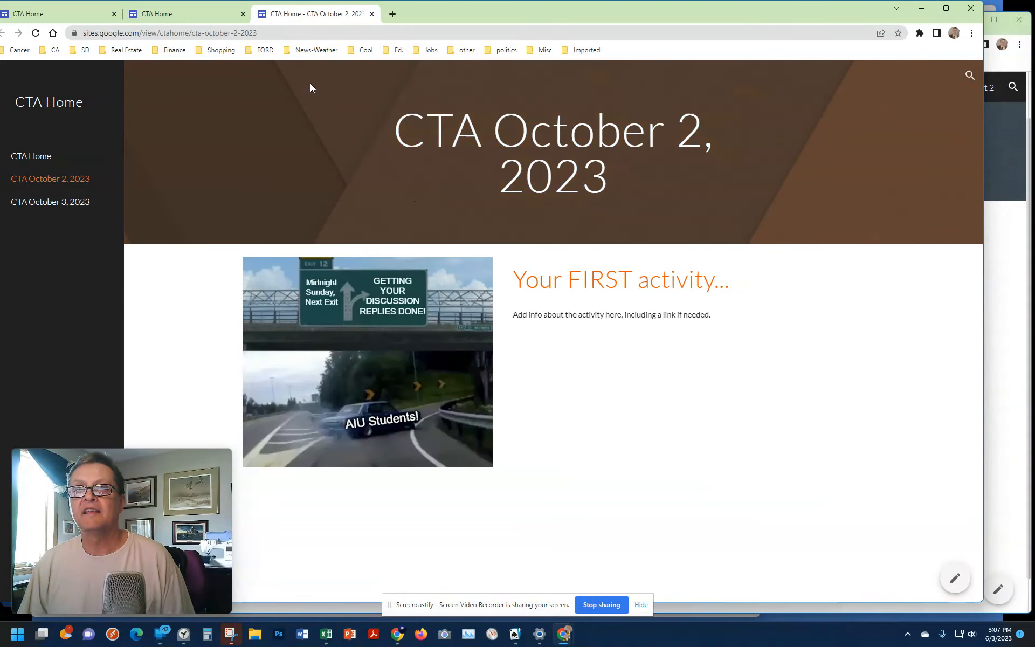